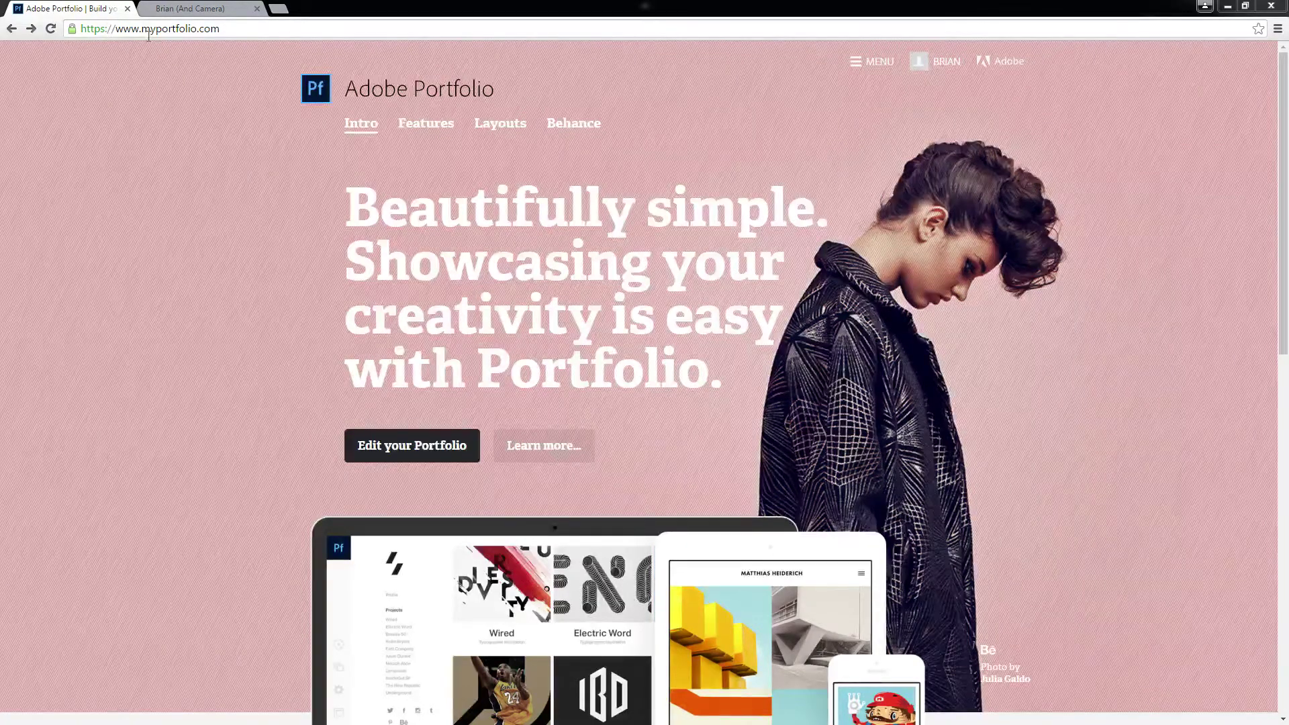
Check the live Brian (And Camera) site, then return to Adobe Portfolio and launch the editor.
left_click(188, 9)
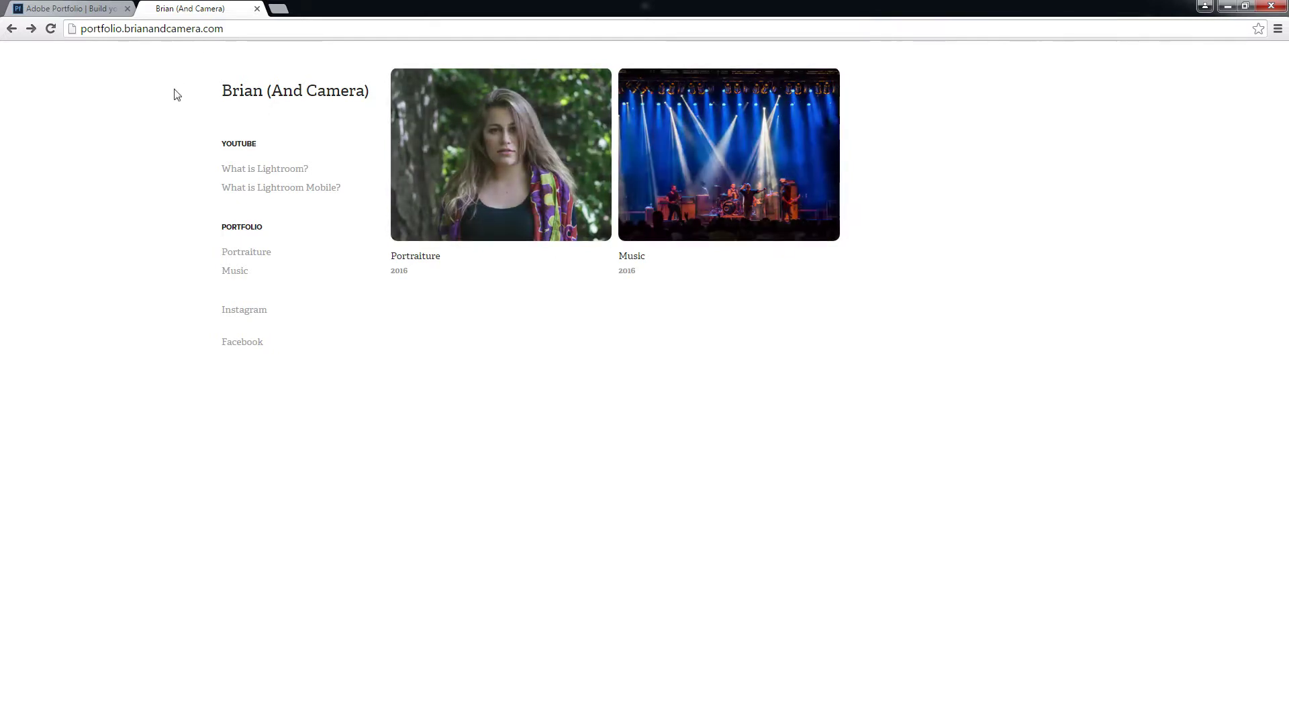
left_click(64, 8)
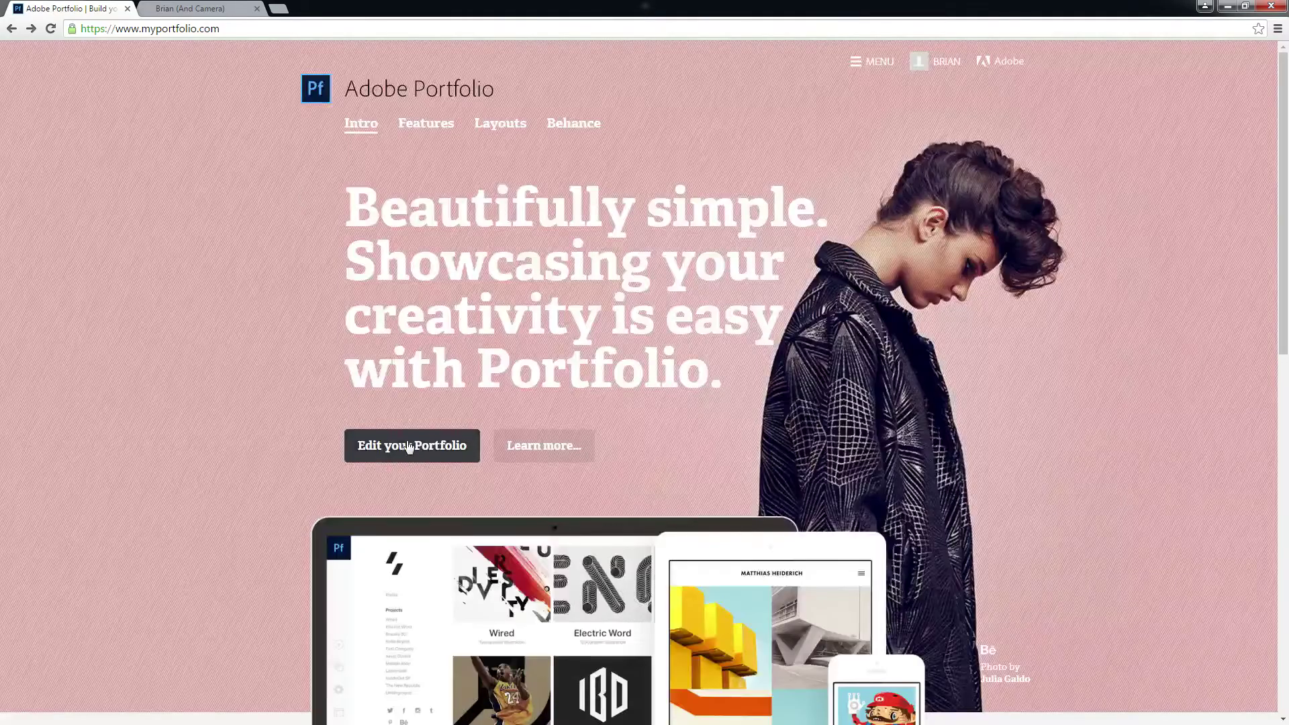
left_click(408, 446)
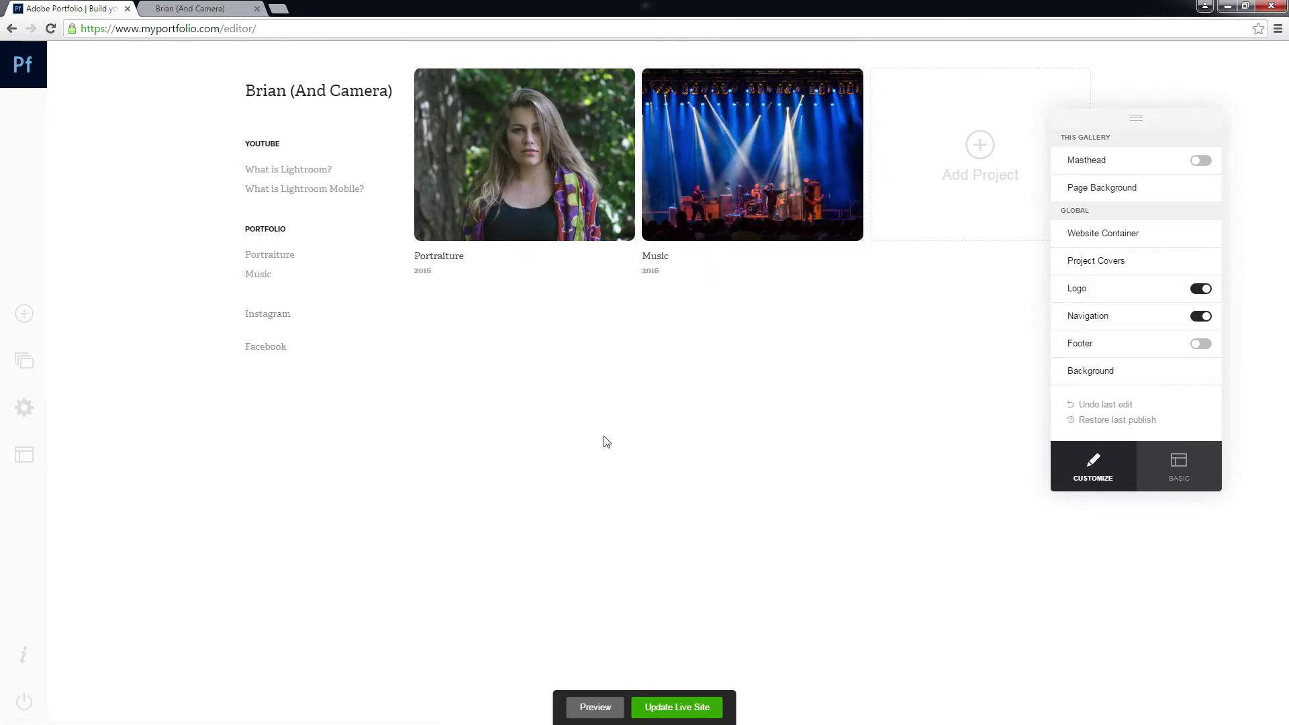
Start adding a new project from the empty slot beside Portraiture and Music.
left_click(973, 159)
Create a project named Landscapes and skip the file upload.
left_click(608, 394)
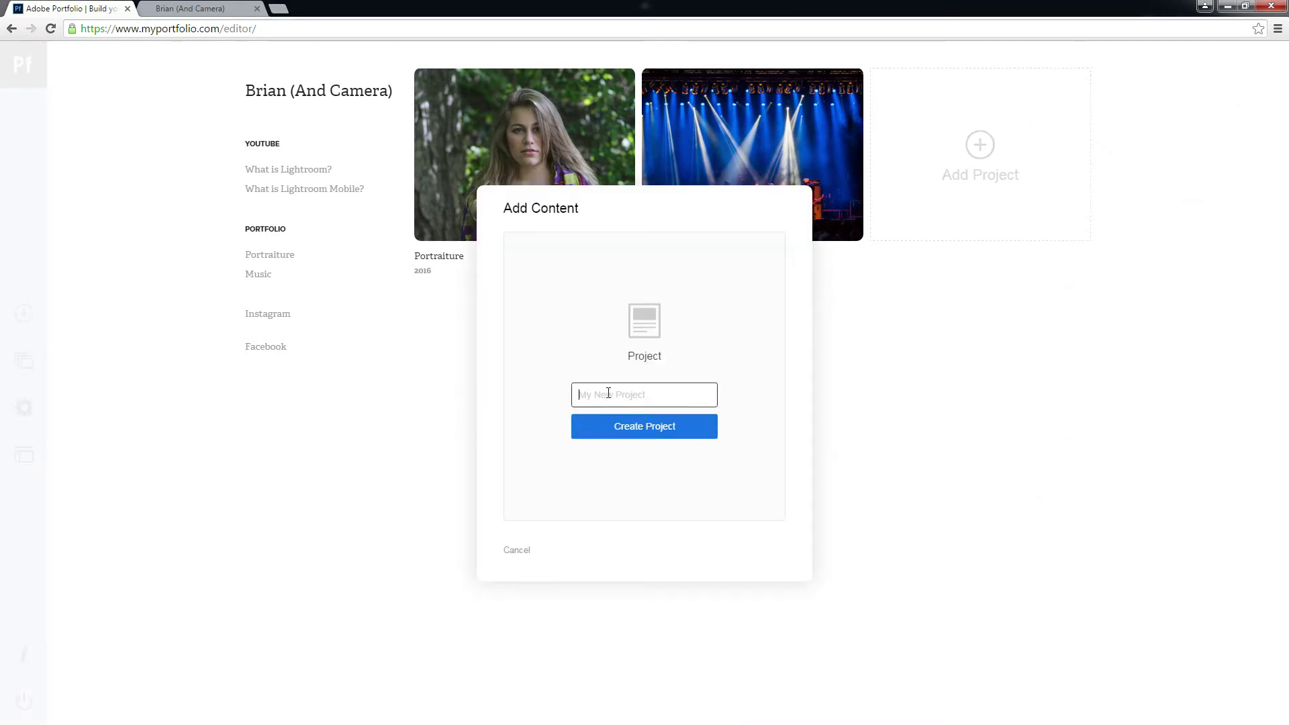
type("Landscapes")
left_click(614, 433)
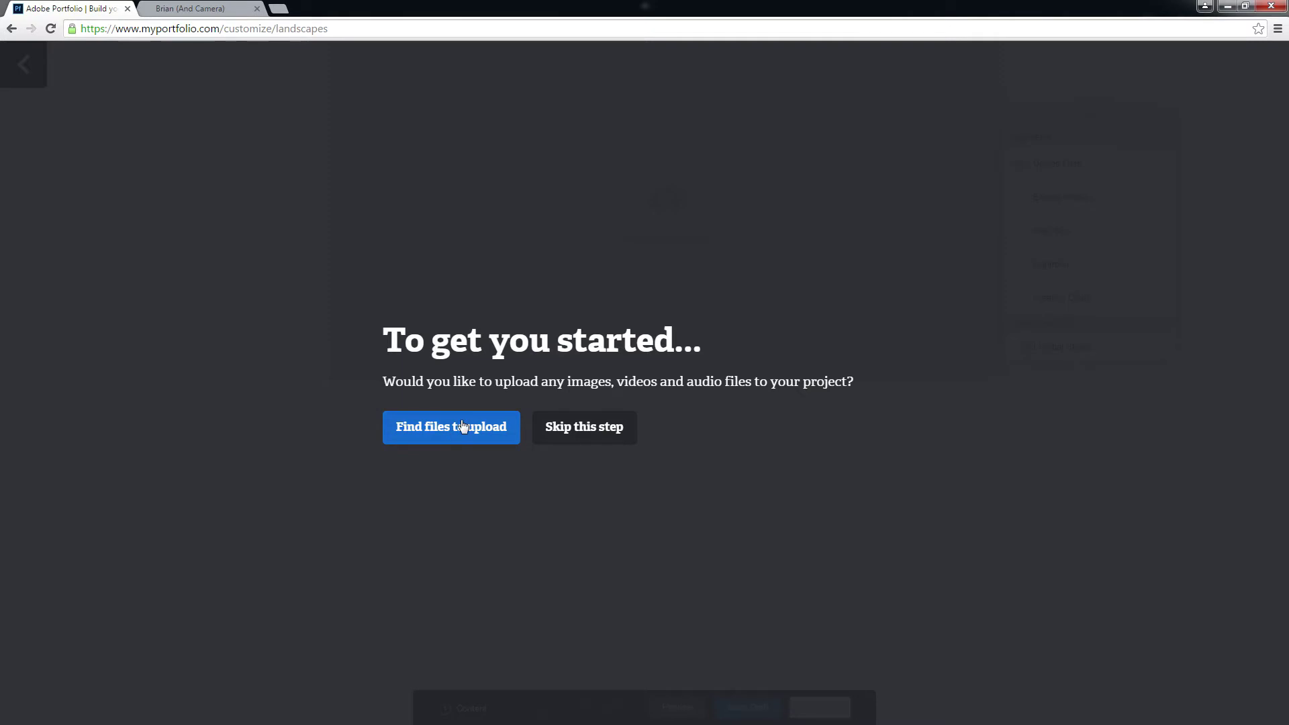
left_click(552, 436)
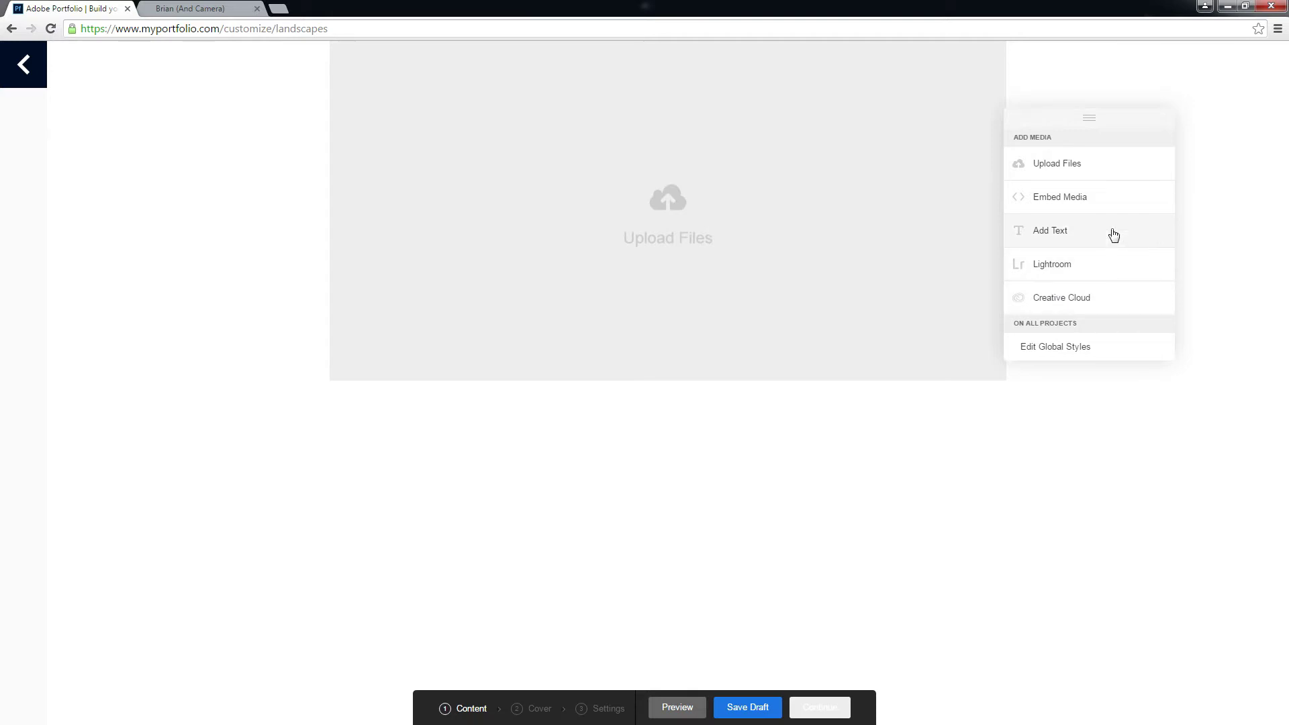
Import the three fireworks, autumn landscape and waterfall photos from Lightroom's Portfolio-Landscape collection.
left_click(1056, 266)
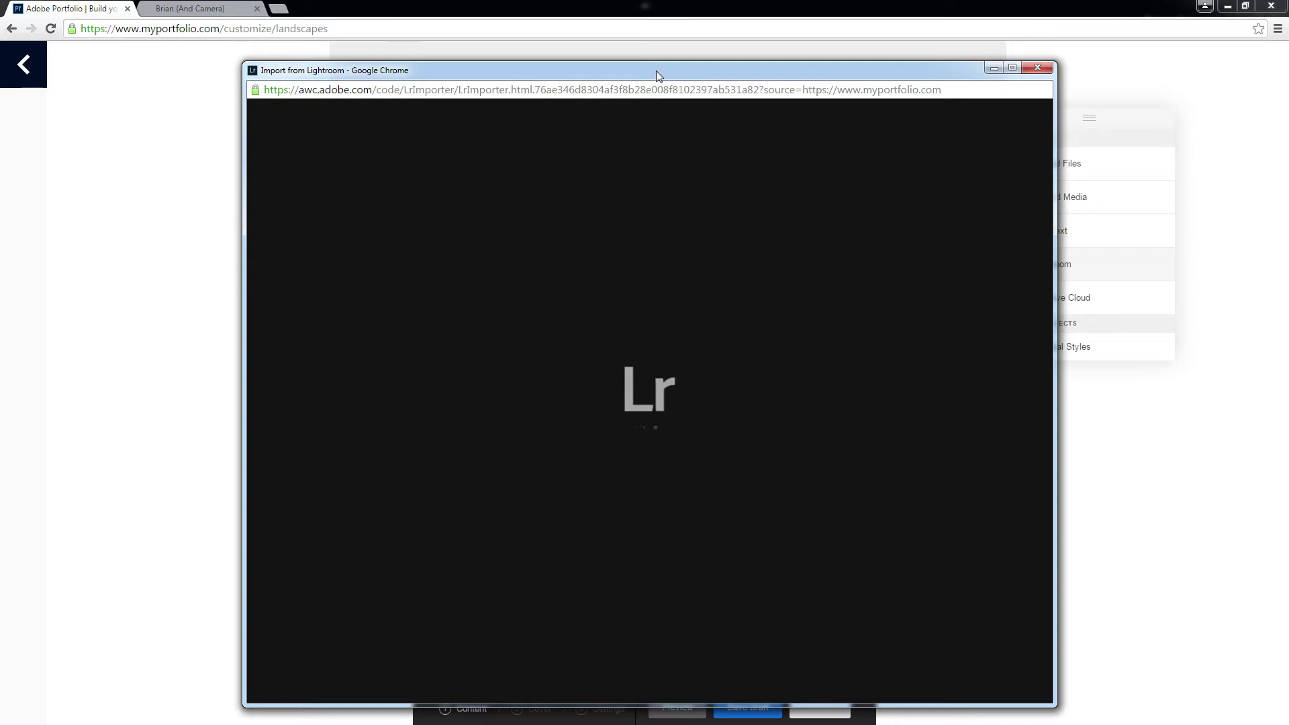
left_click_drag(656, 70, 639, 53)
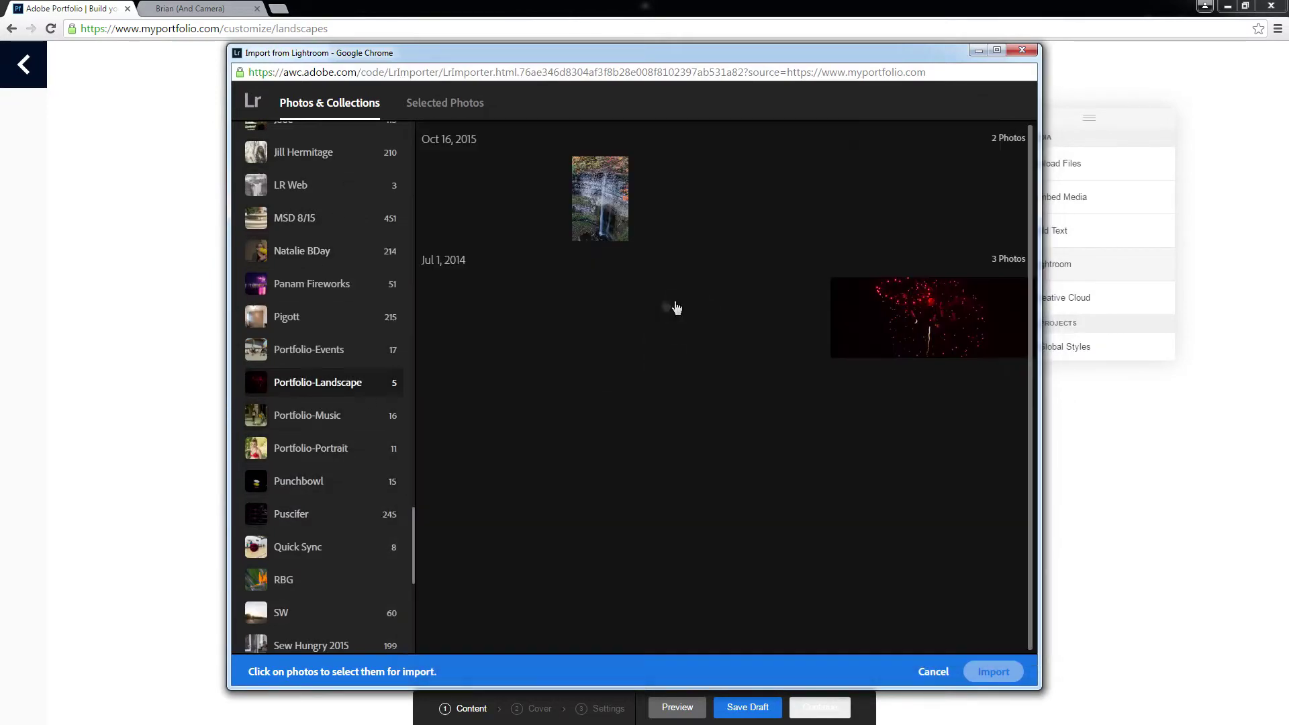
left_click(368, 395)
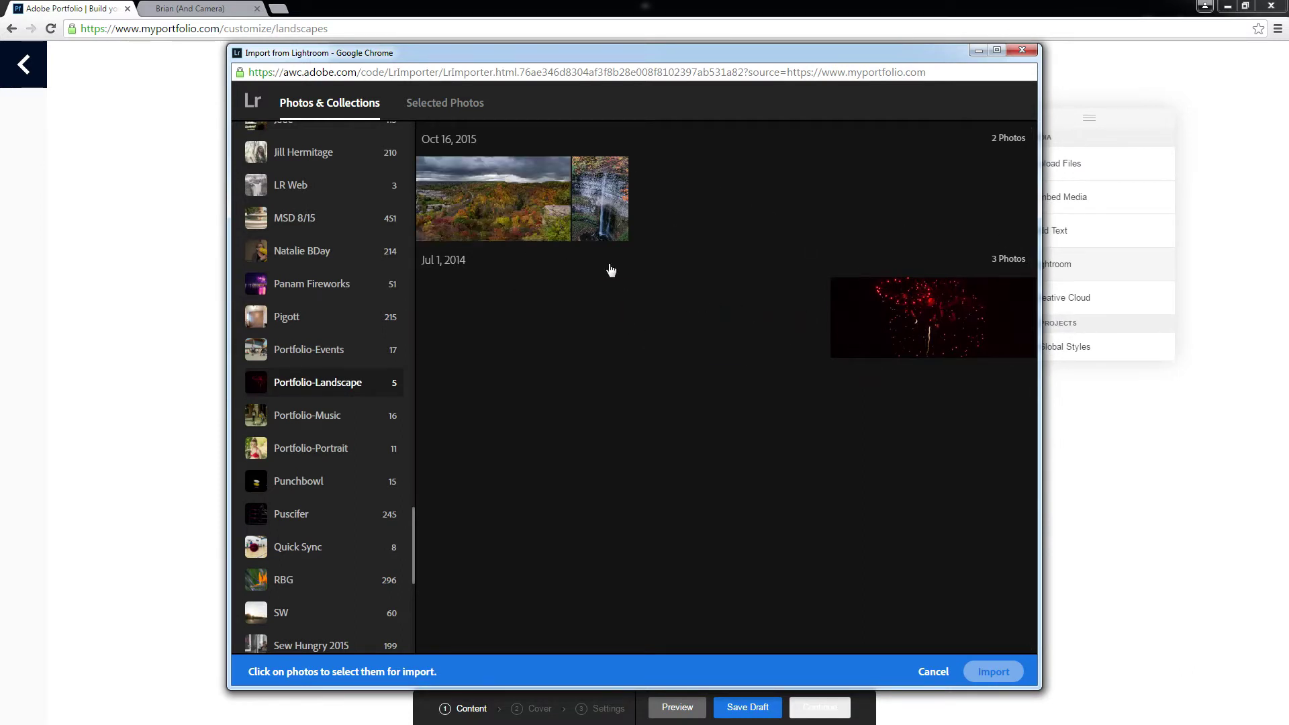
left_click(921, 322)
left_click(672, 326)
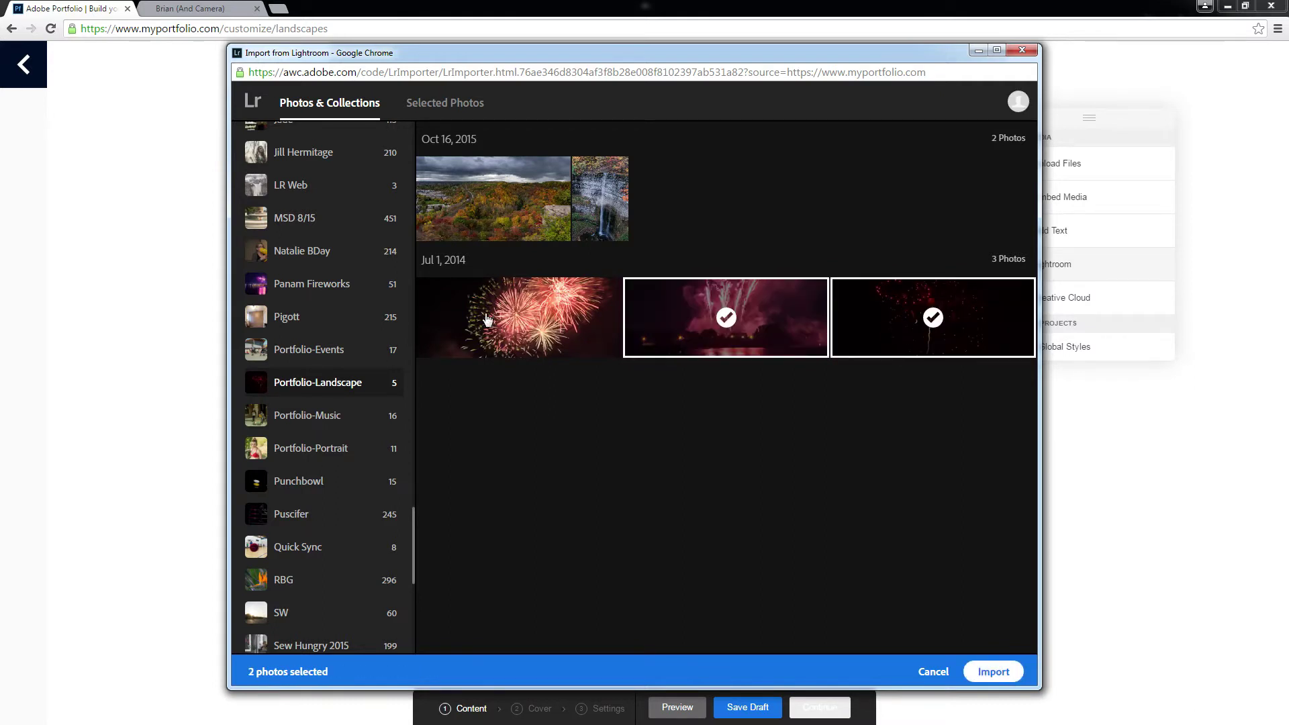
left_click(487, 321)
left_click(470, 207)
left_click(580, 213)
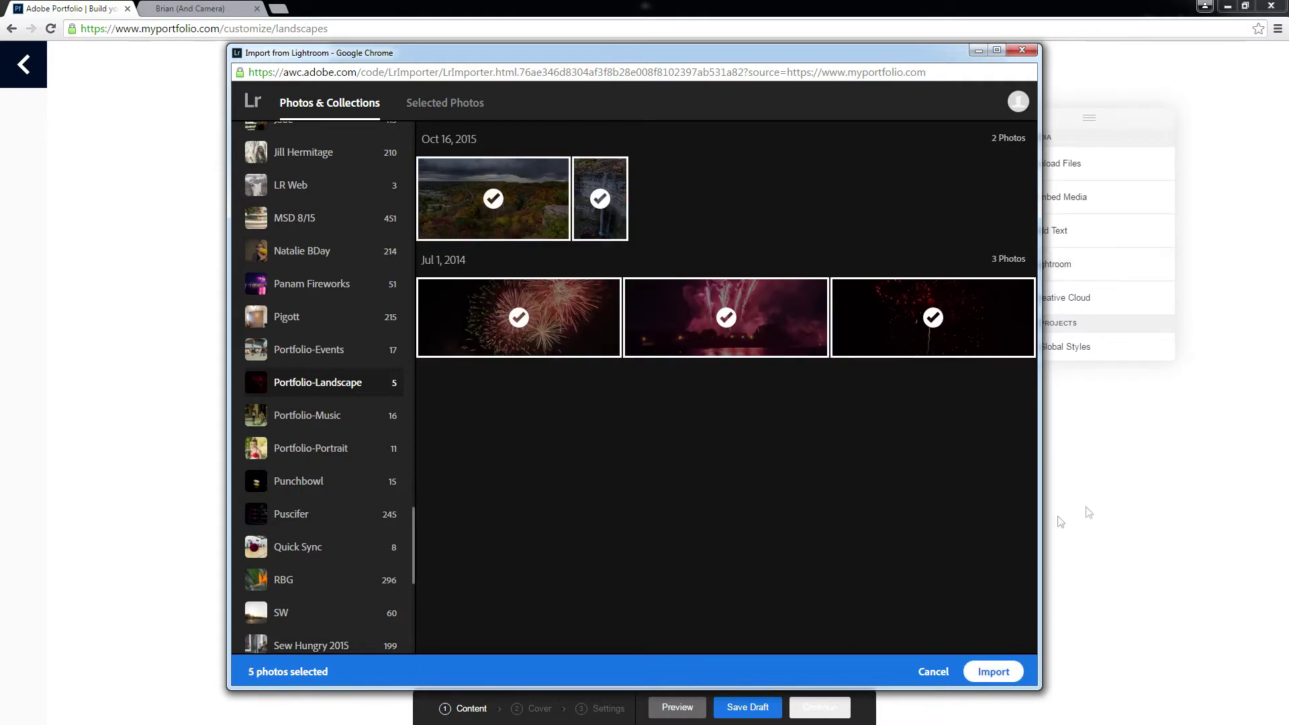
left_click(986, 673)
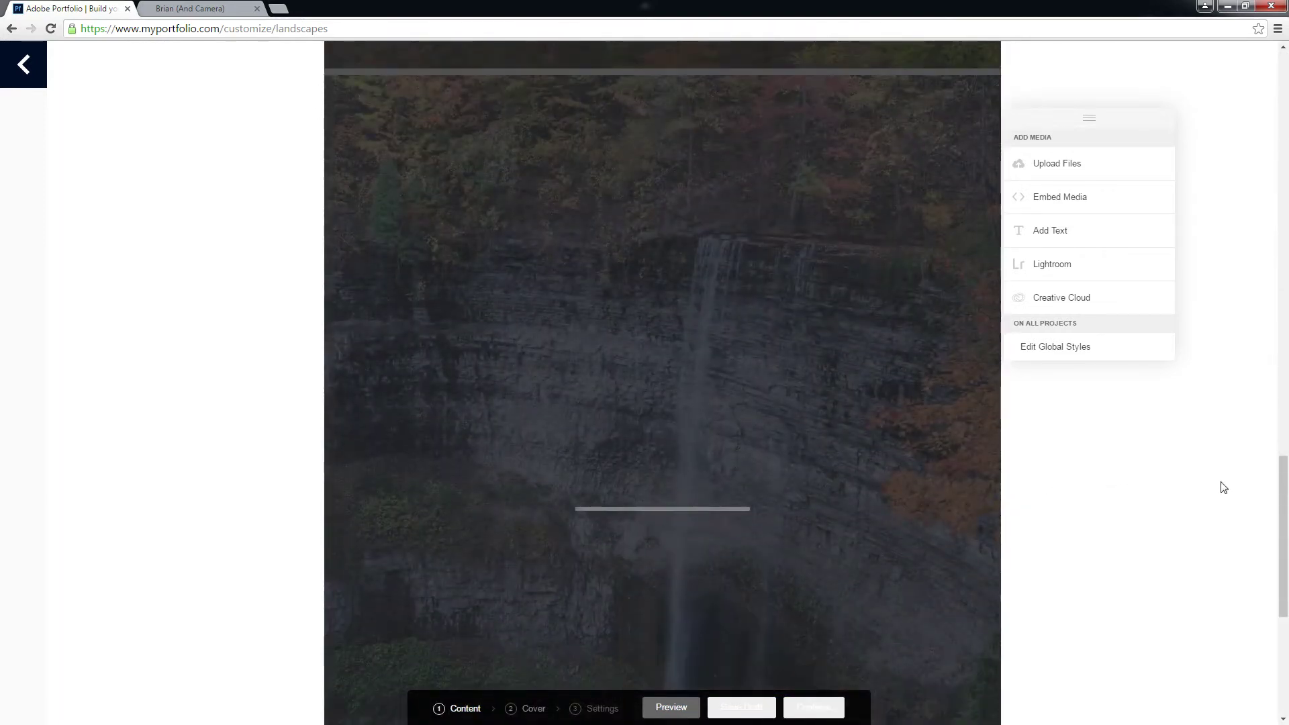
Scroll through the uploaded photos and add a text block below the waterfall photo.
left_click_drag(1284, 490, 1260, 34)
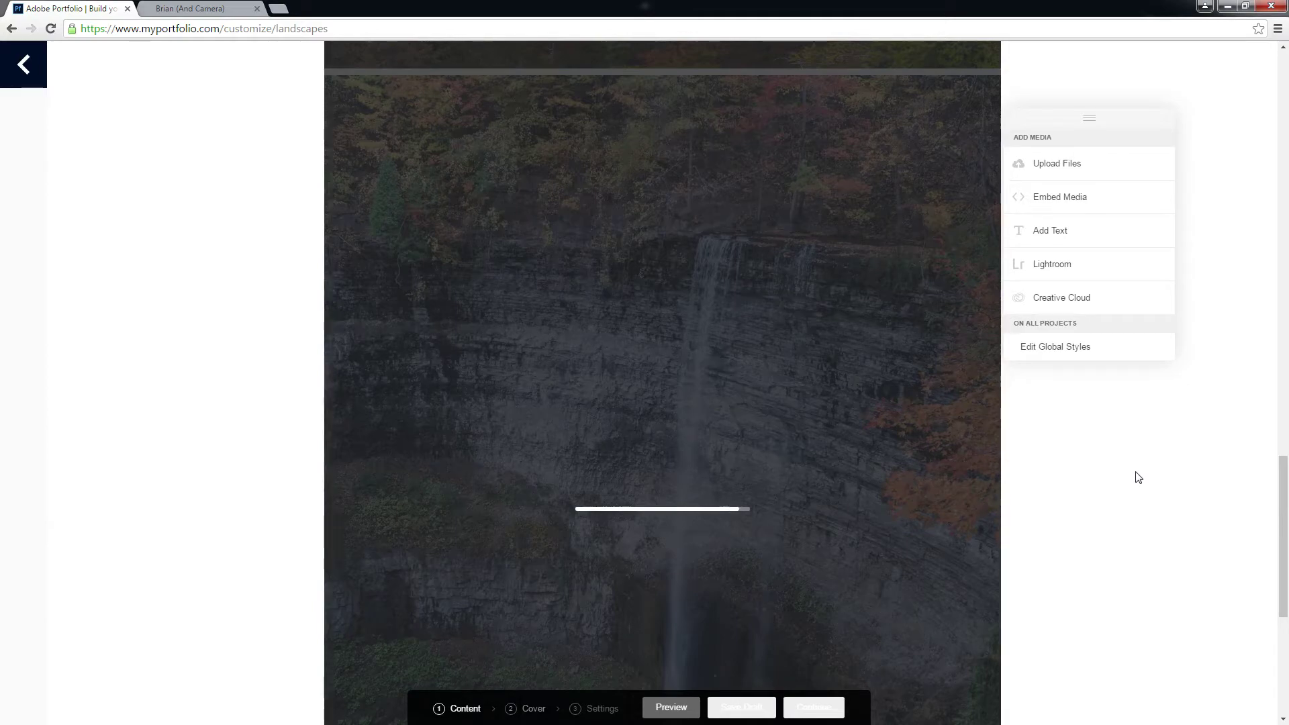
scroll(1141, 477, "down", 3)
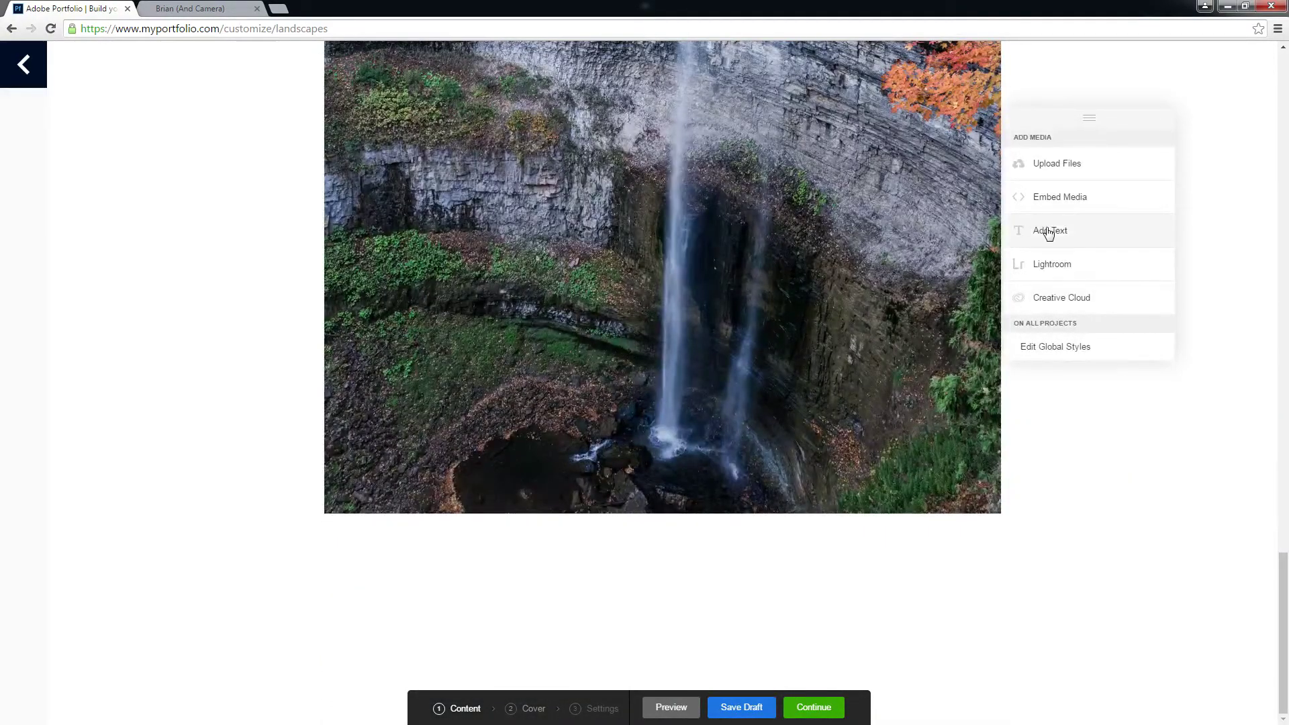
left_click(1066, 240)
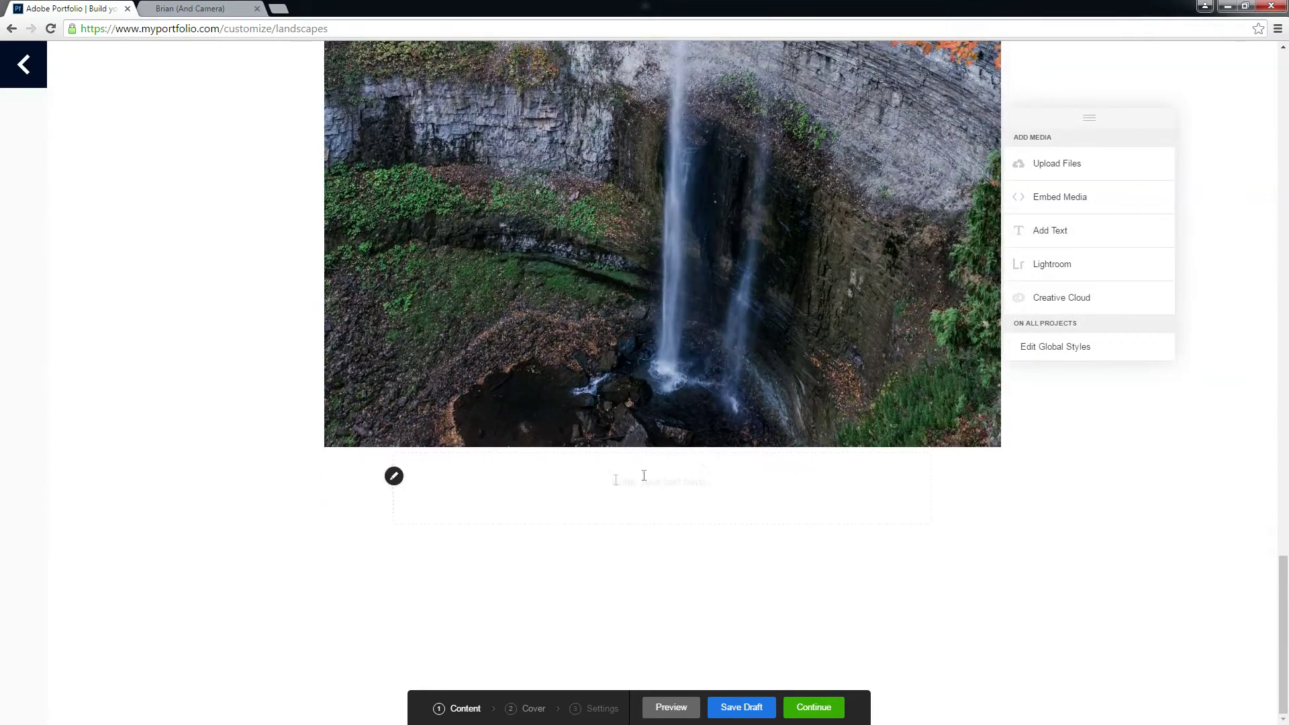
Caption the waterfall photo 'Tews Falls'.
left_click(742, 492)
type("Tews Falls")
mouse_move(561, 512)
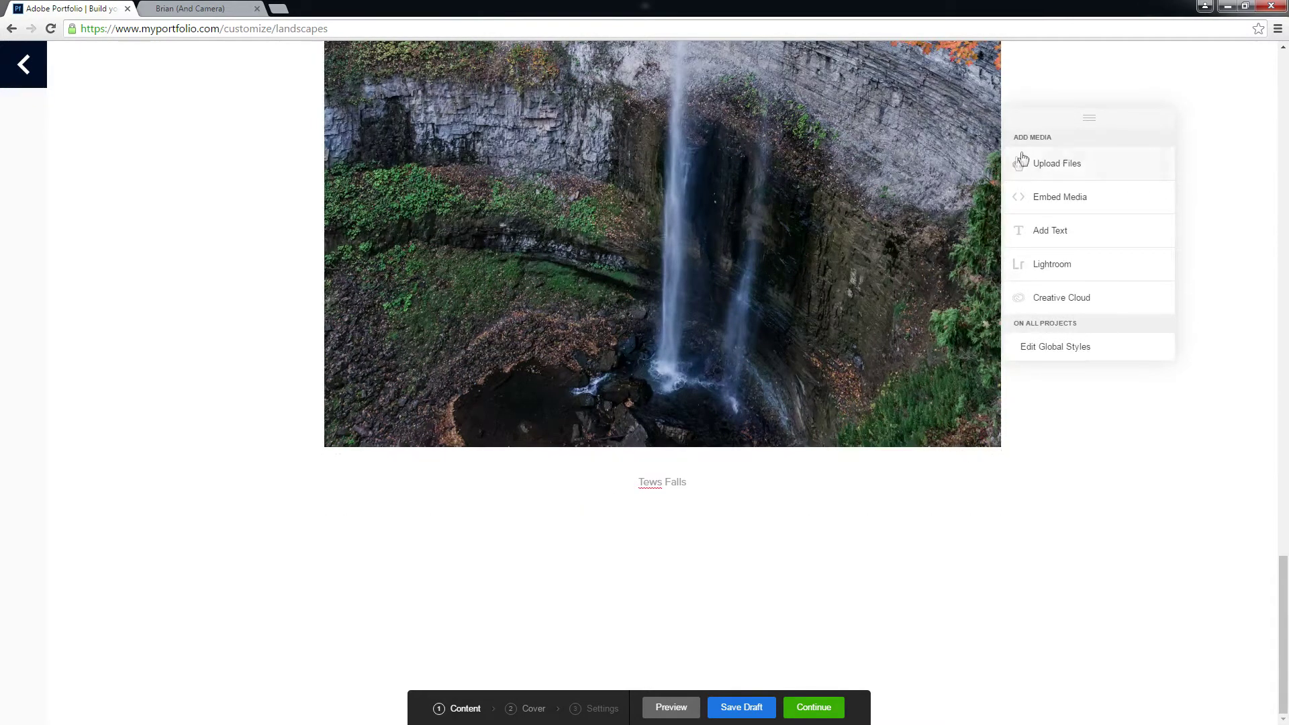
scroll(385, 558, "up", 20)
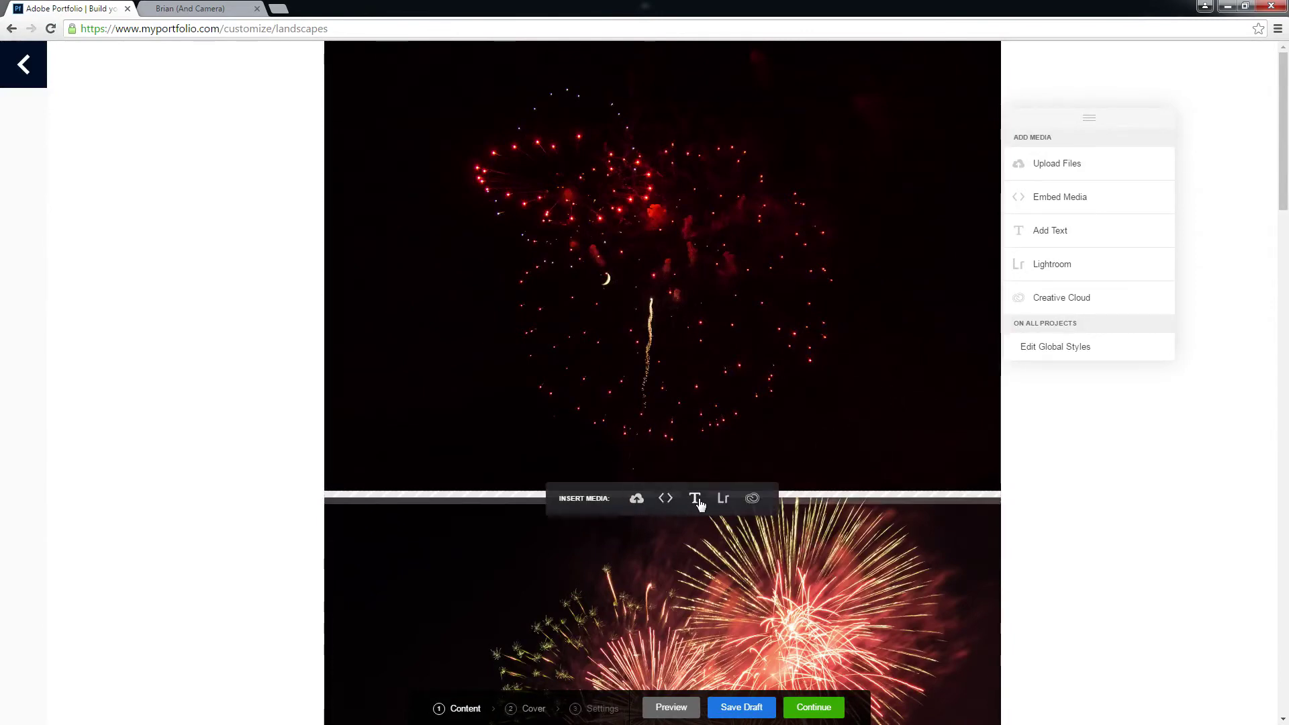
Insert the caption 'F/11, 300000seconds, etc' between two fireworks photos.
left_click(697, 499)
scroll(570, 423, "down", 6)
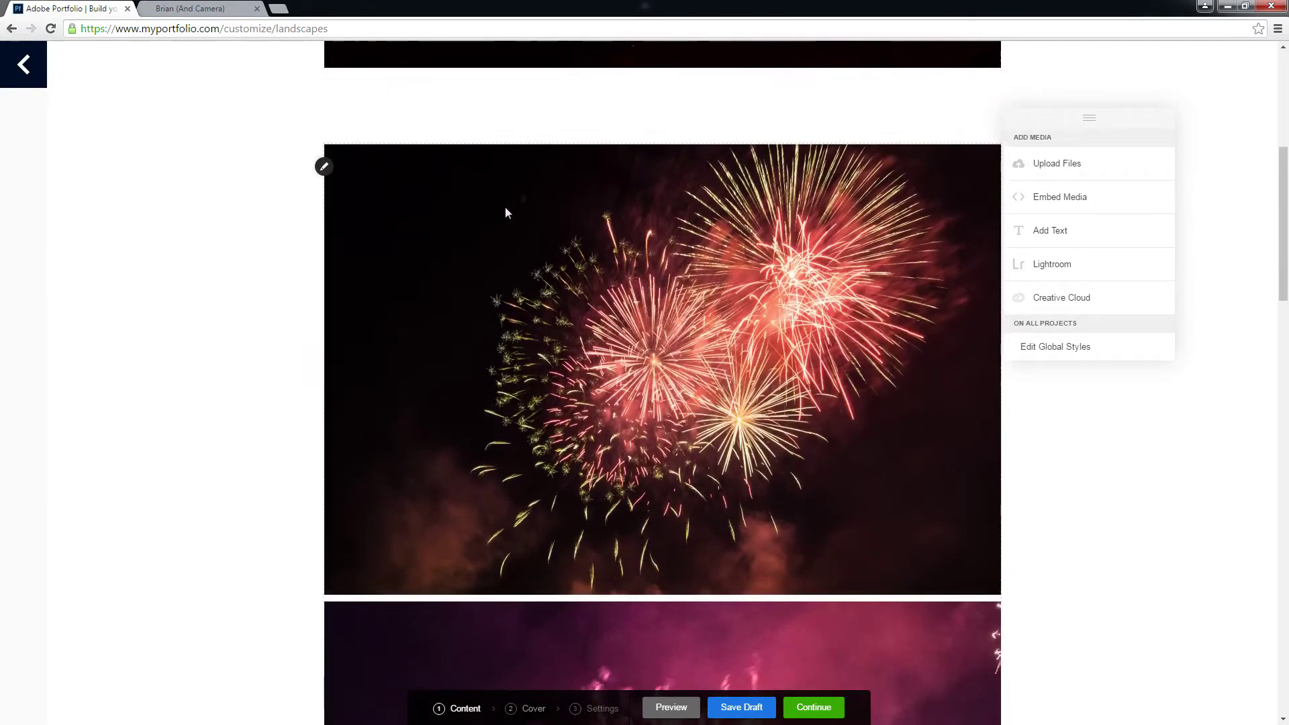
left_click(681, 116)
type("F/11,")
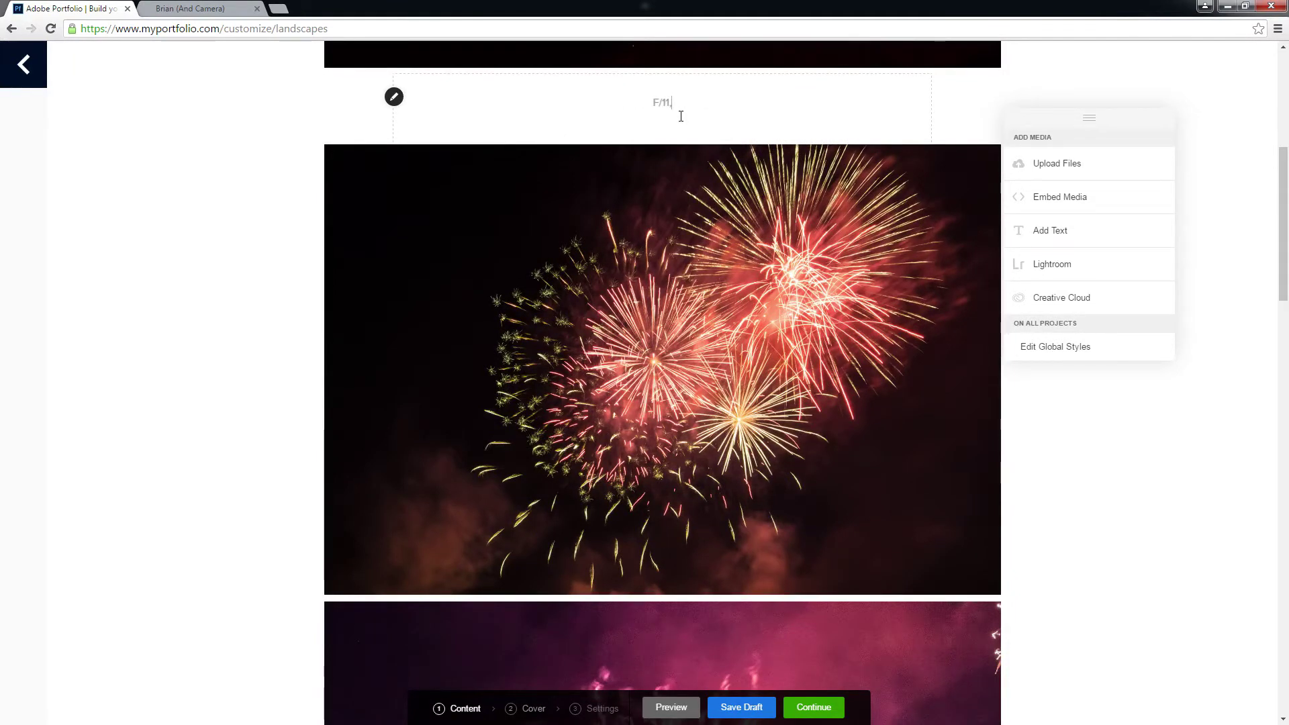
type(" 300000seconds,")
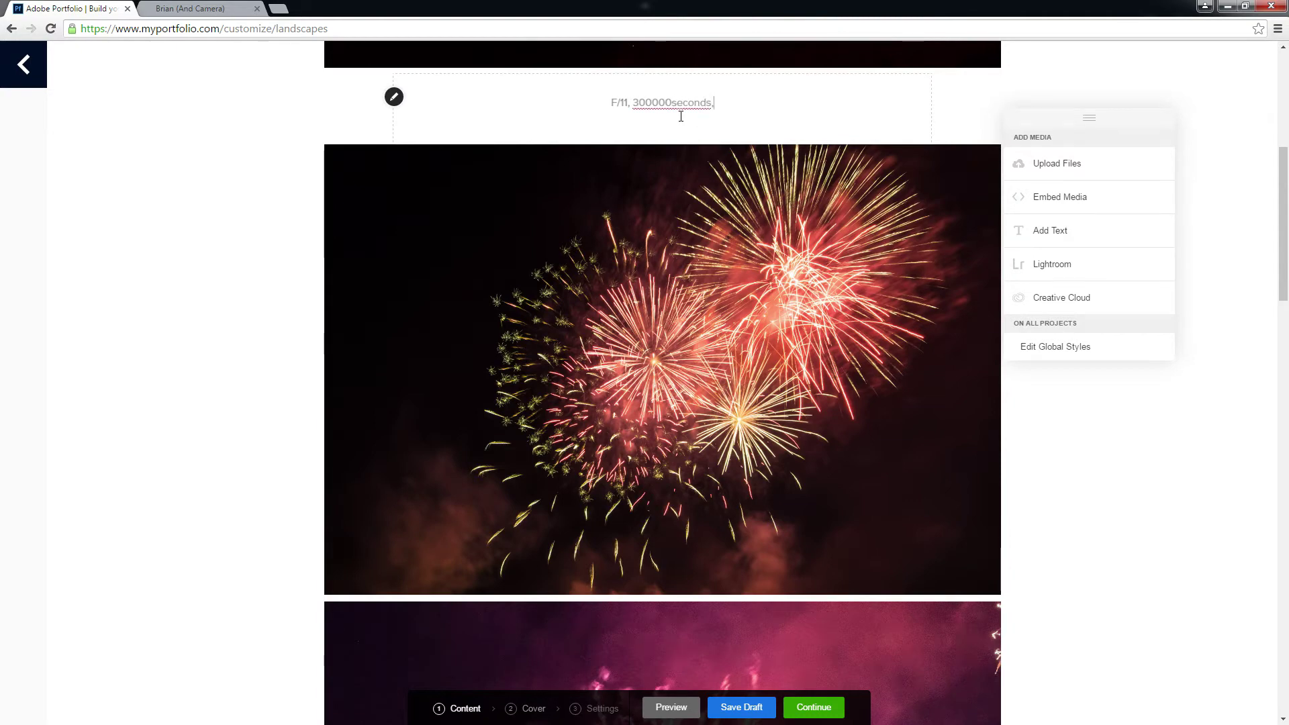
type(" etc")
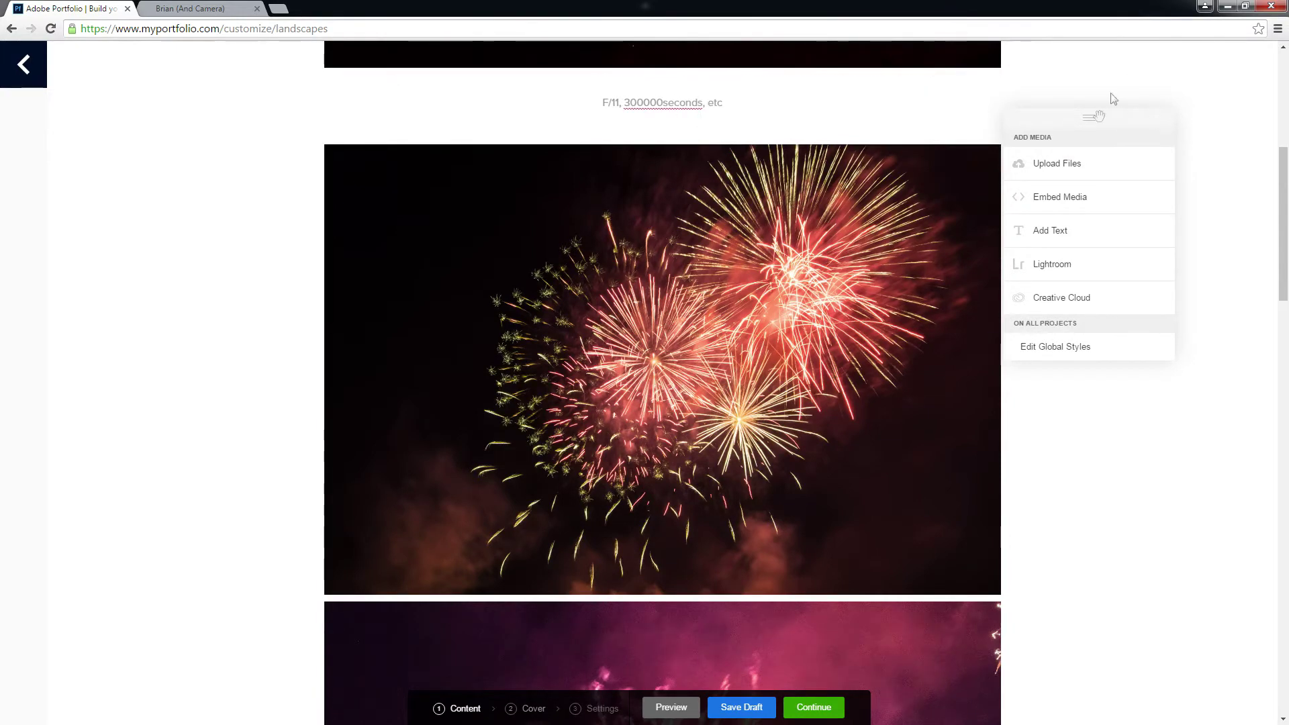
scroll(945, 662, "up", 6)
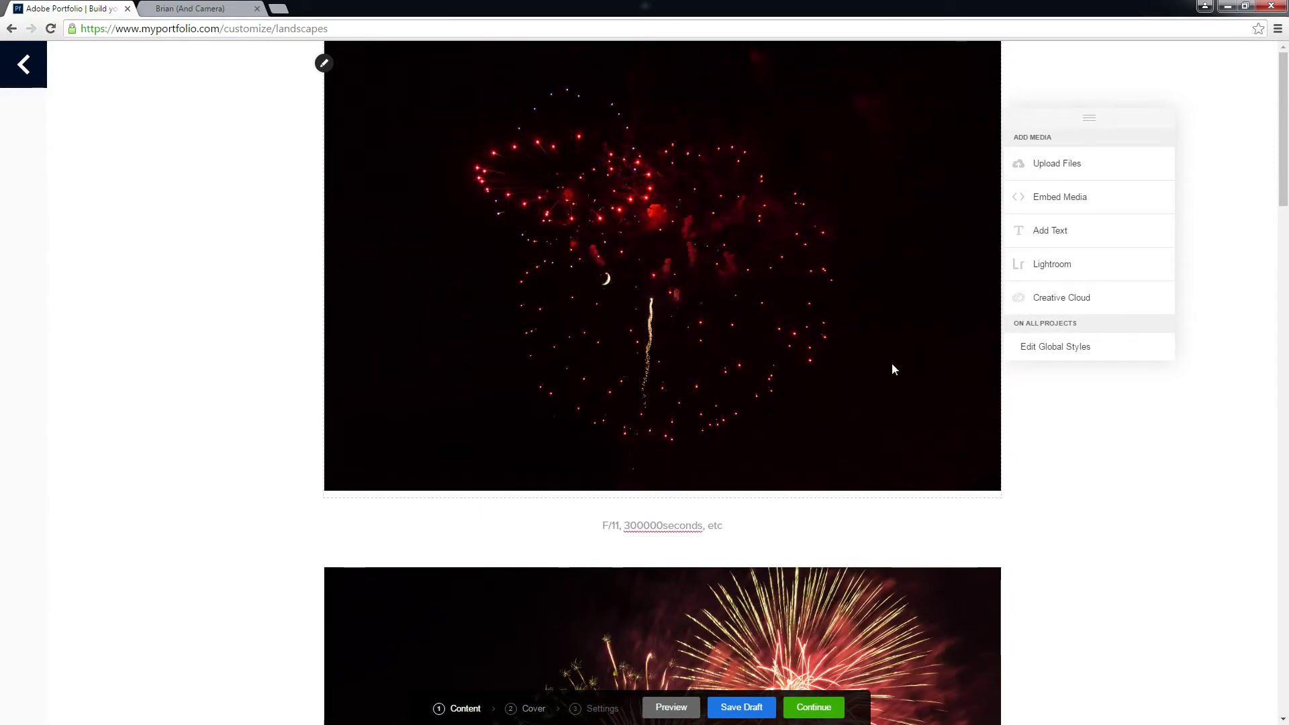
scroll(892, 364, "down", 5)
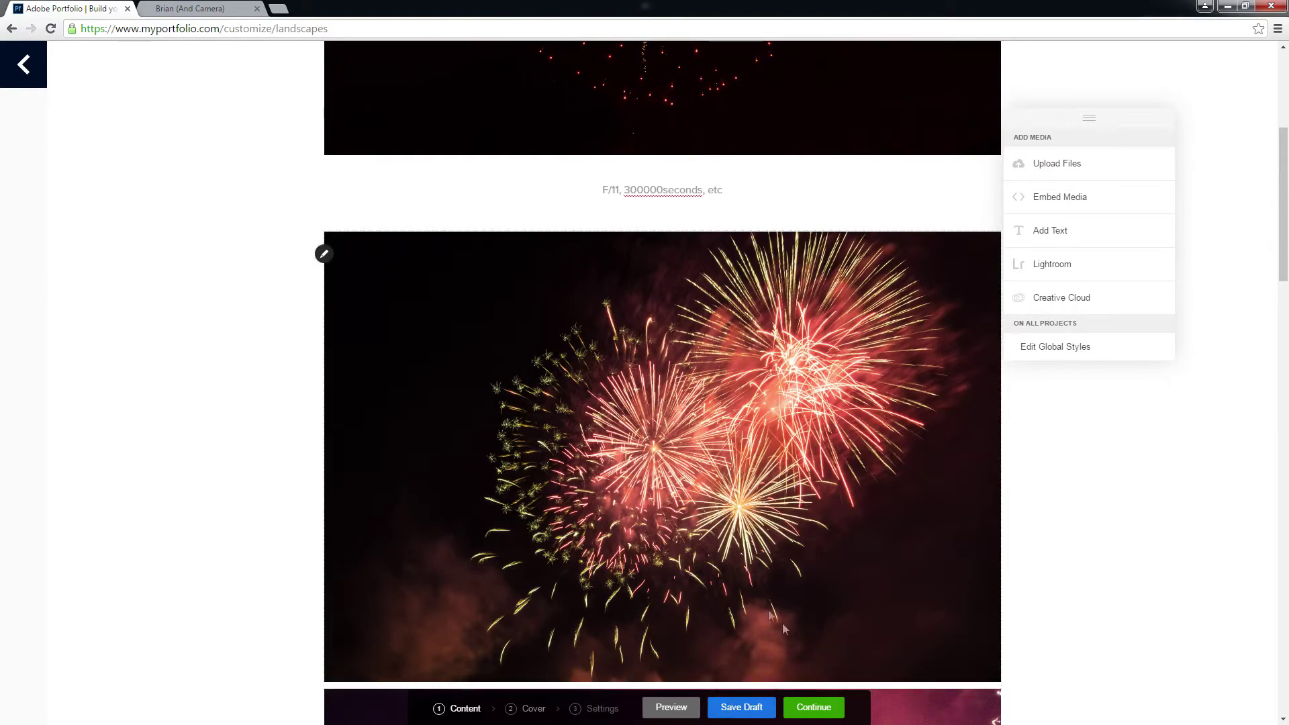
Compare cover candidates and crop the pink lake fireworks photo as the project cover.
left_click(816, 708)
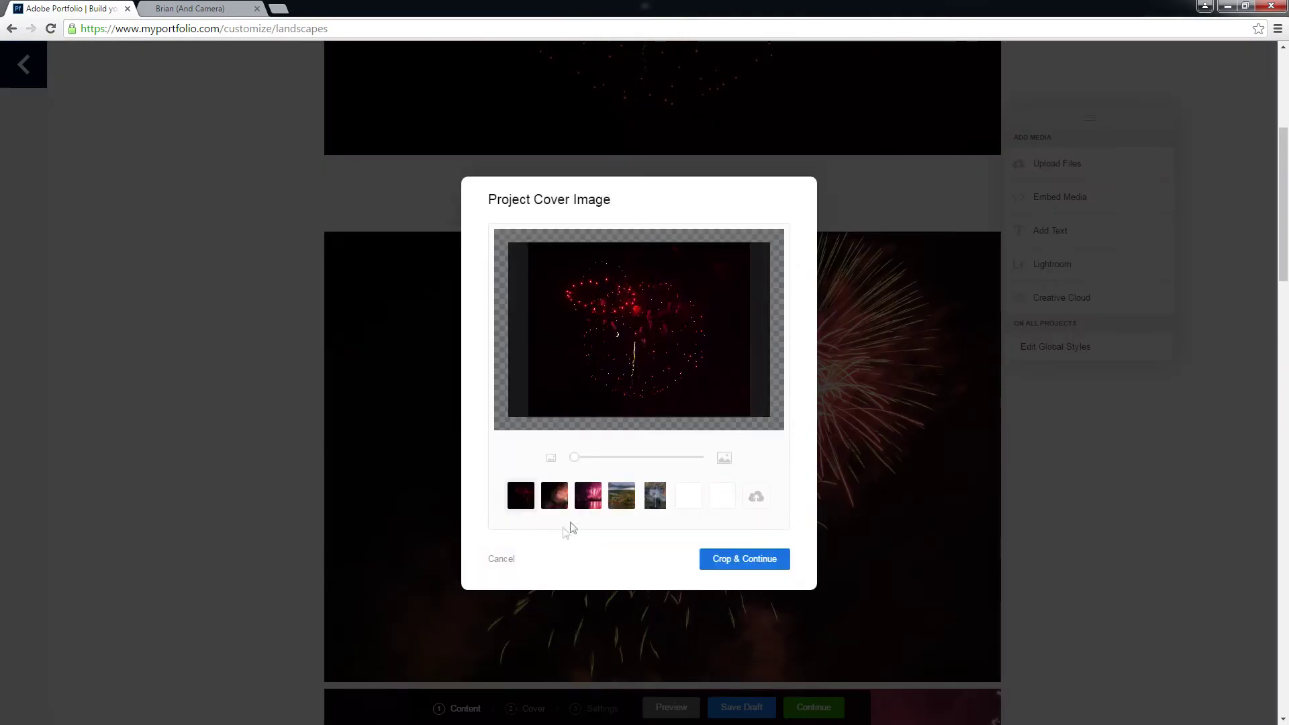
left_click(594, 505)
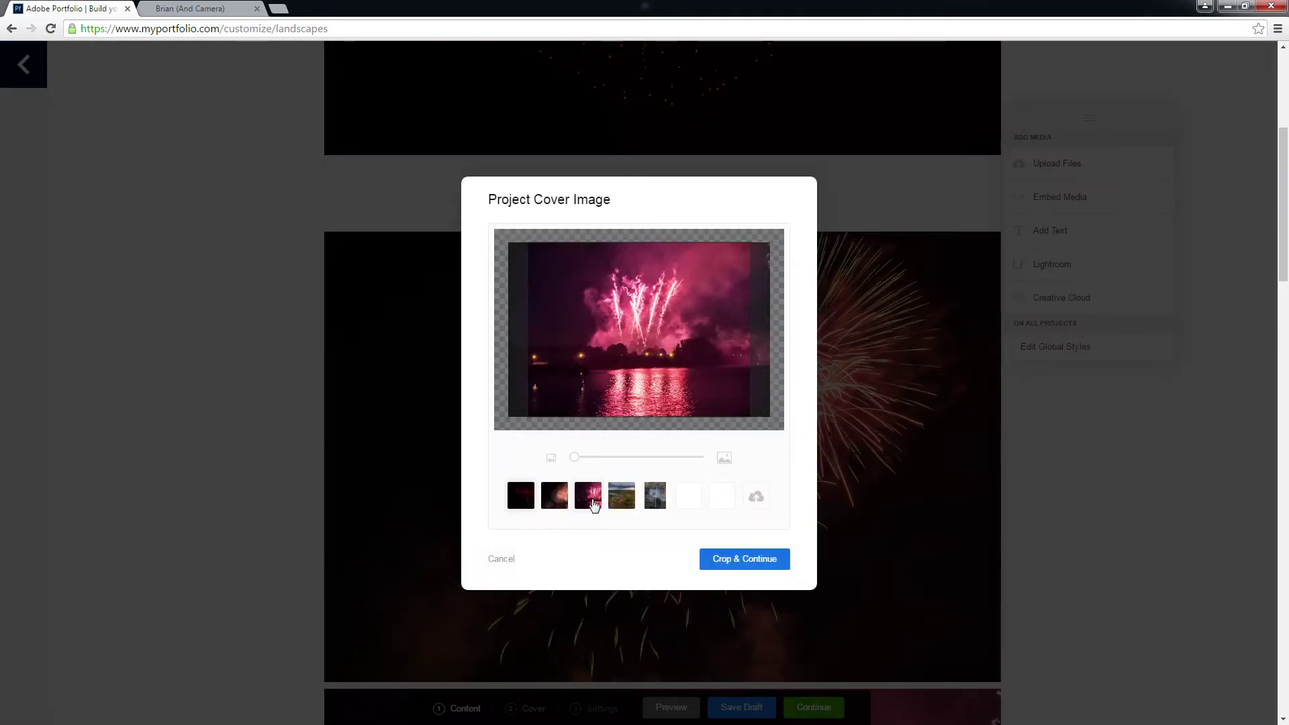
left_click(621, 506)
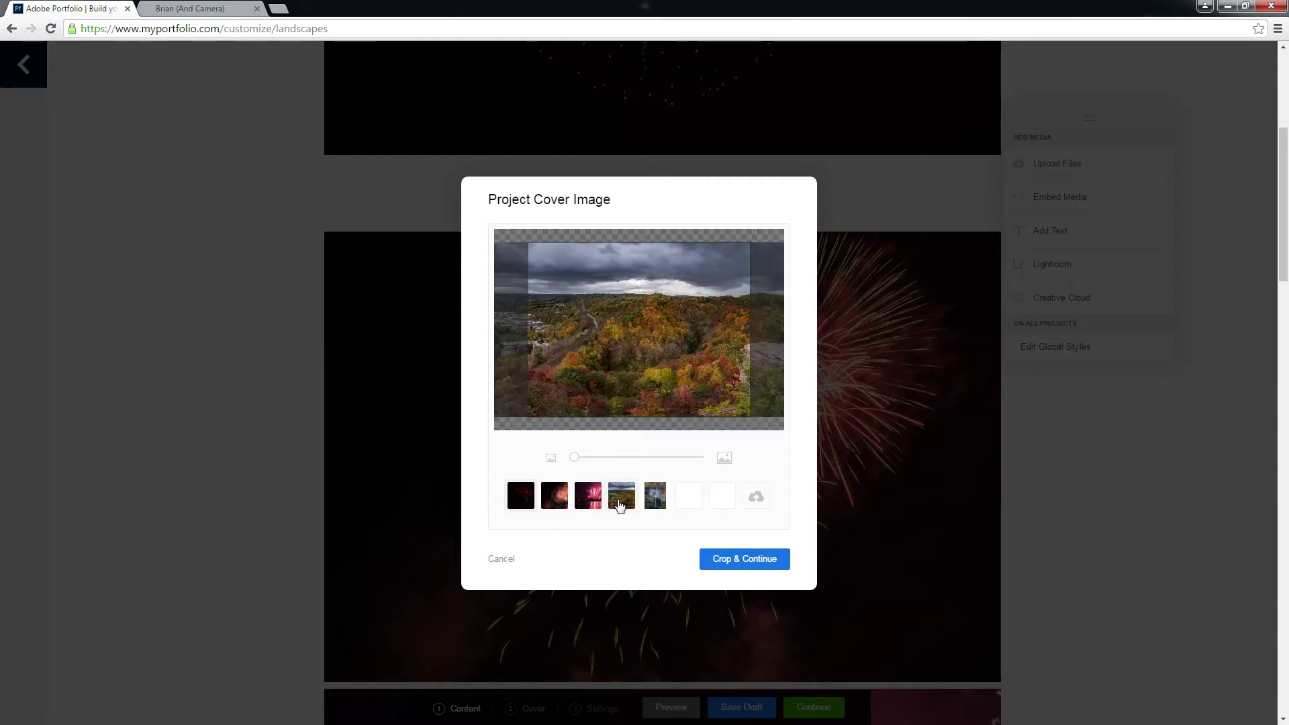
left_click_drag(658, 366, 635, 352)
left_click(652, 501)
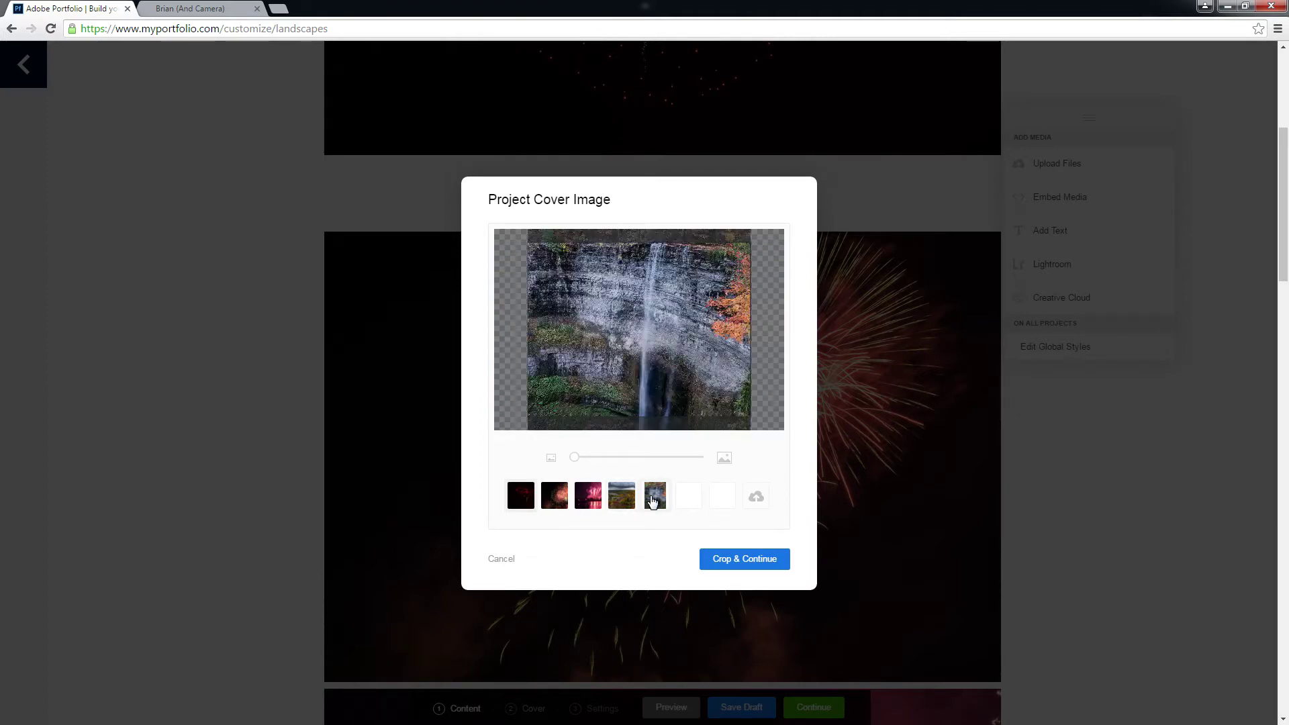
left_click(589, 505)
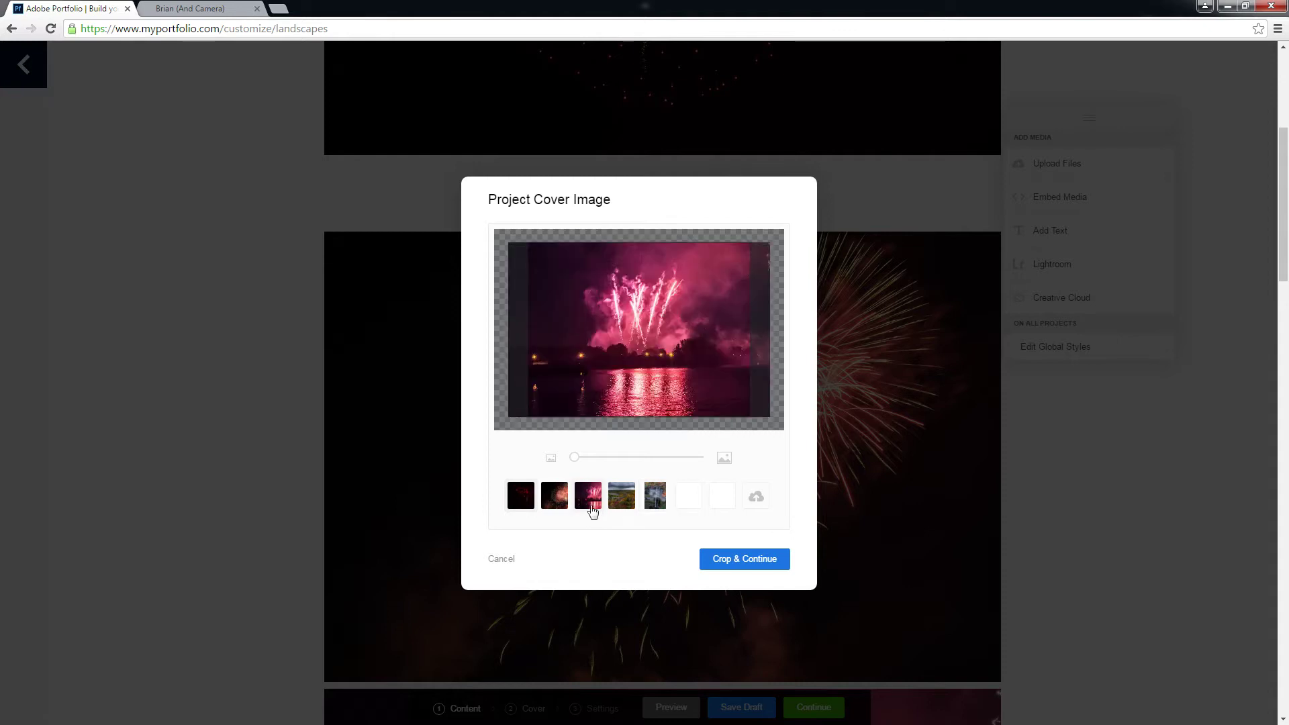
left_click(741, 564)
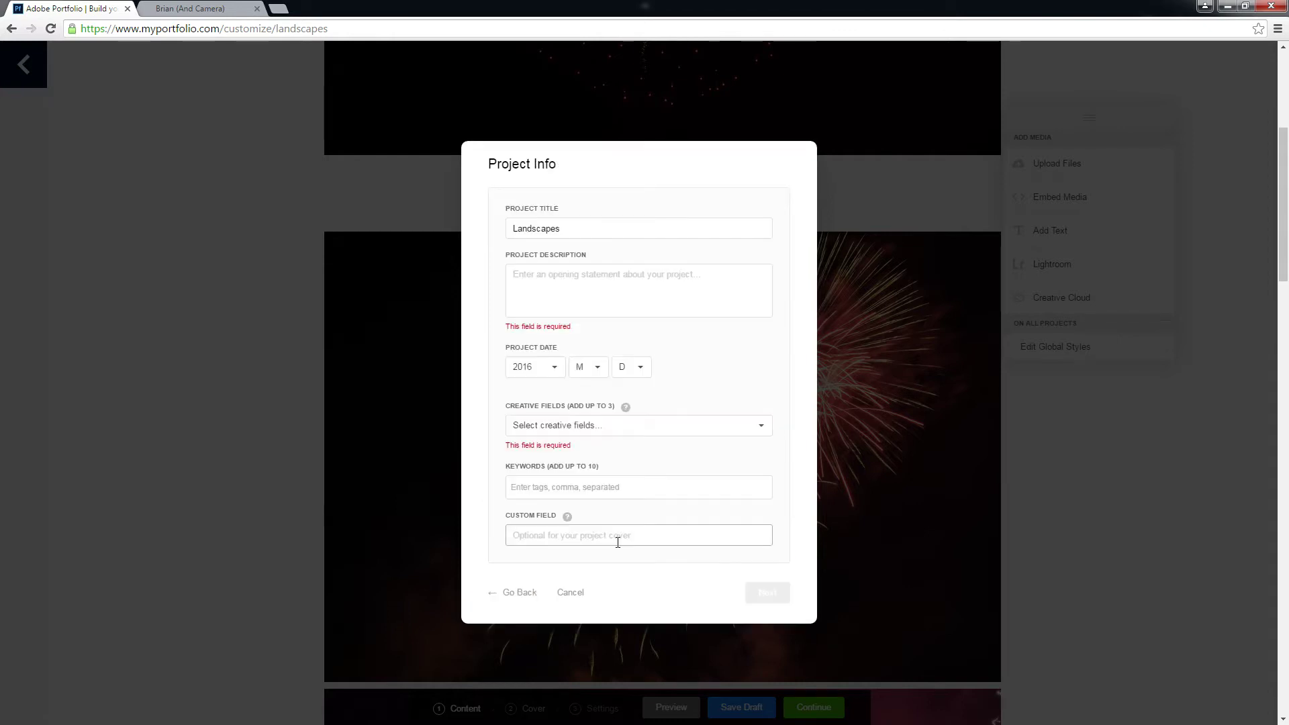
Enter the Landscape Photography description and set the project date to 02/02/2016.
left_click(577, 227)
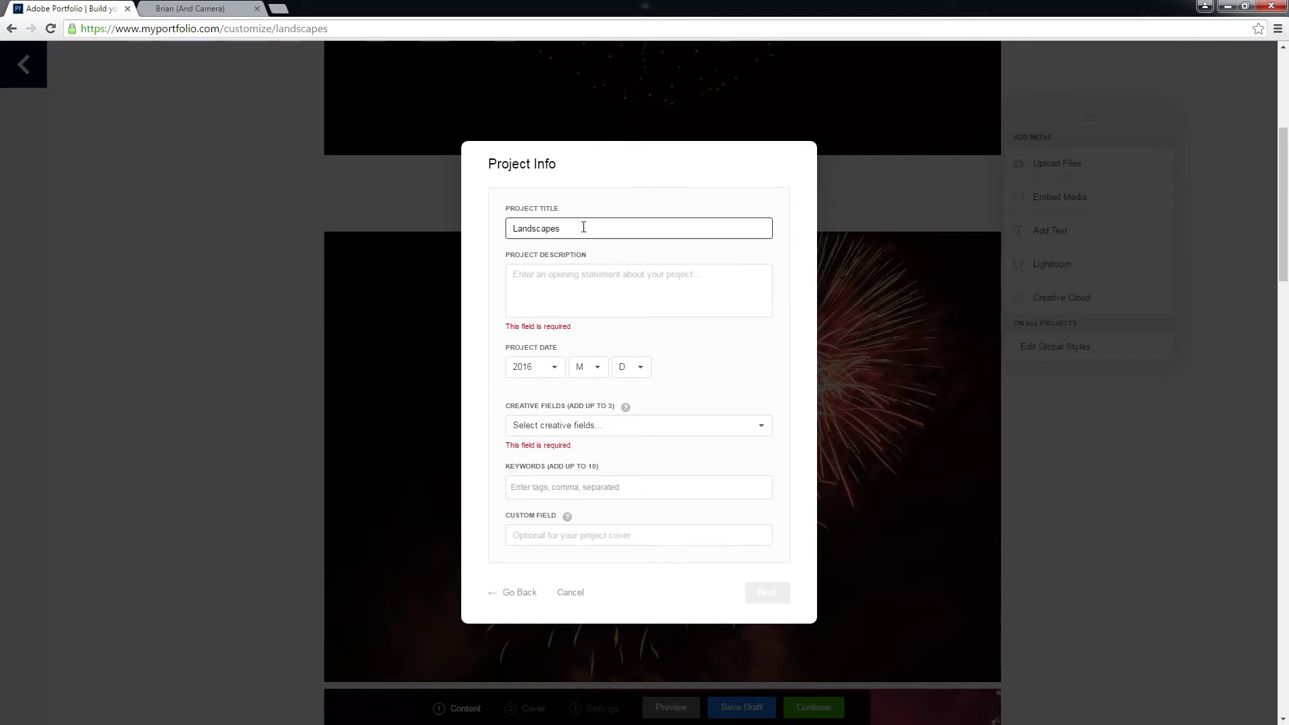
left_click(695, 312)
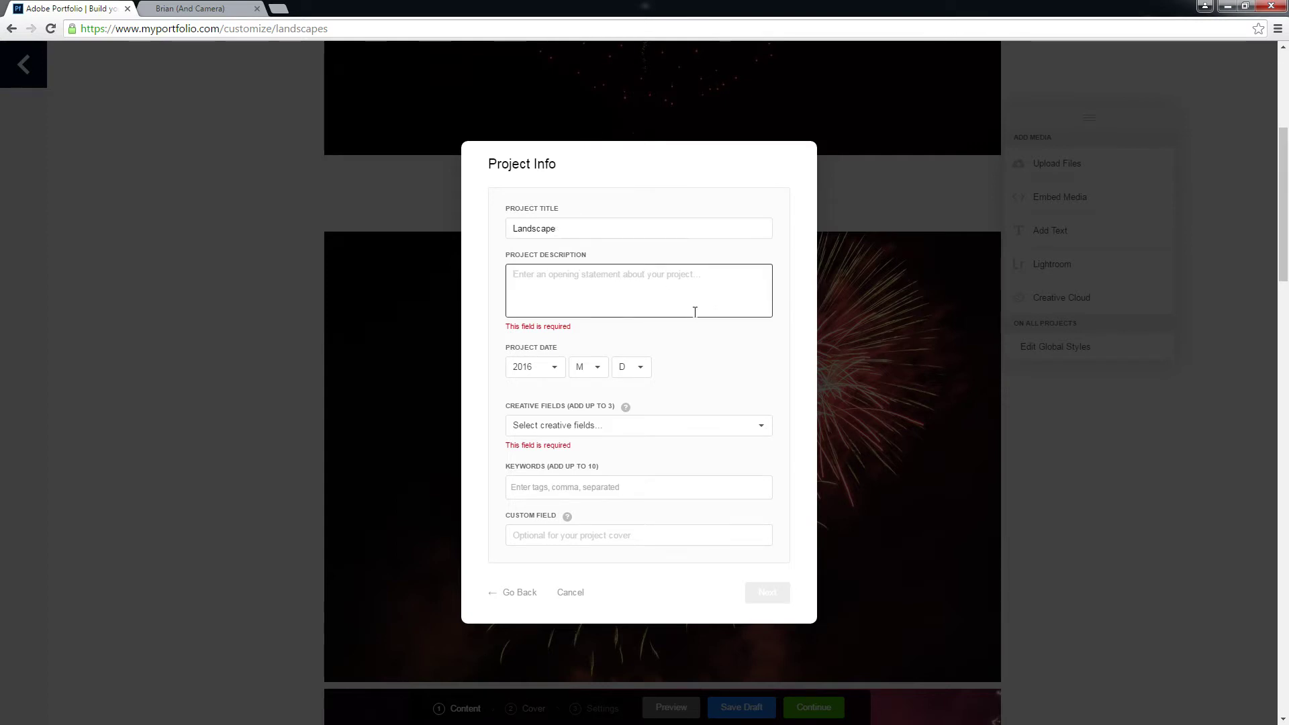
type("Landscape Photography")
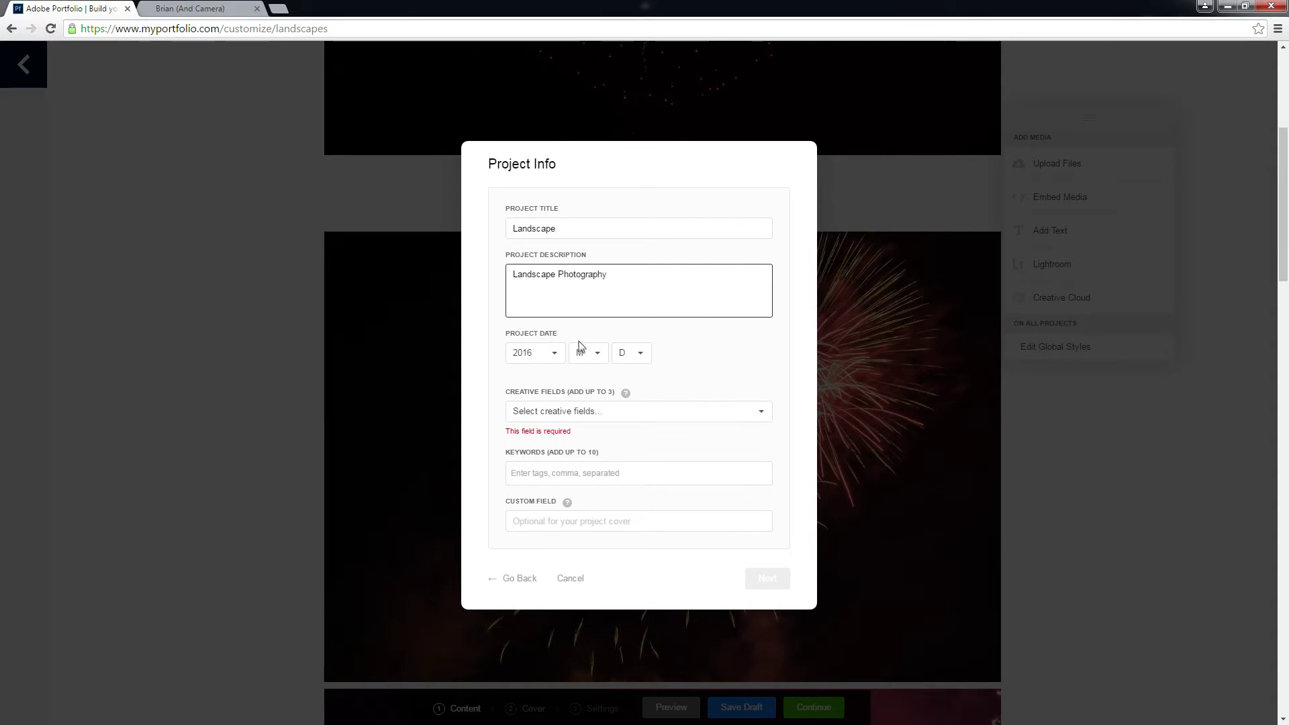
left_click(582, 350)
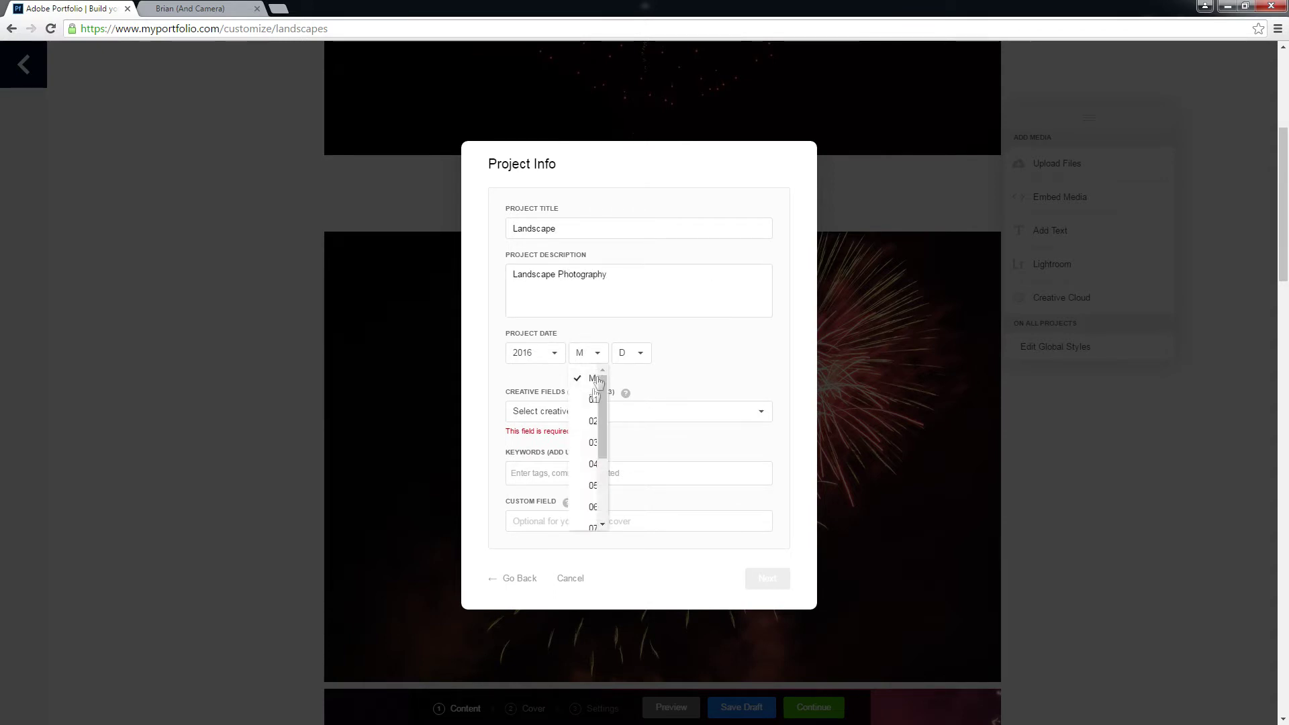
left_click(581, 421)
left_click(642, 356)
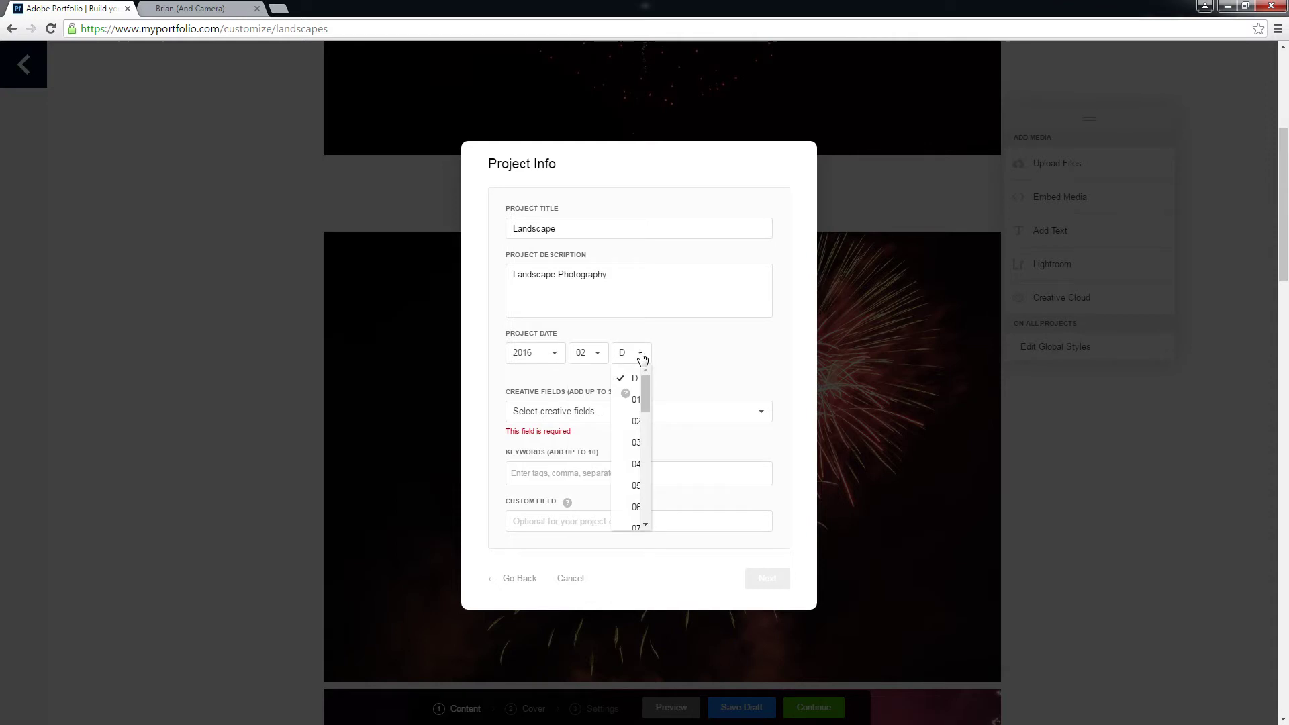
left_click(634, 421)
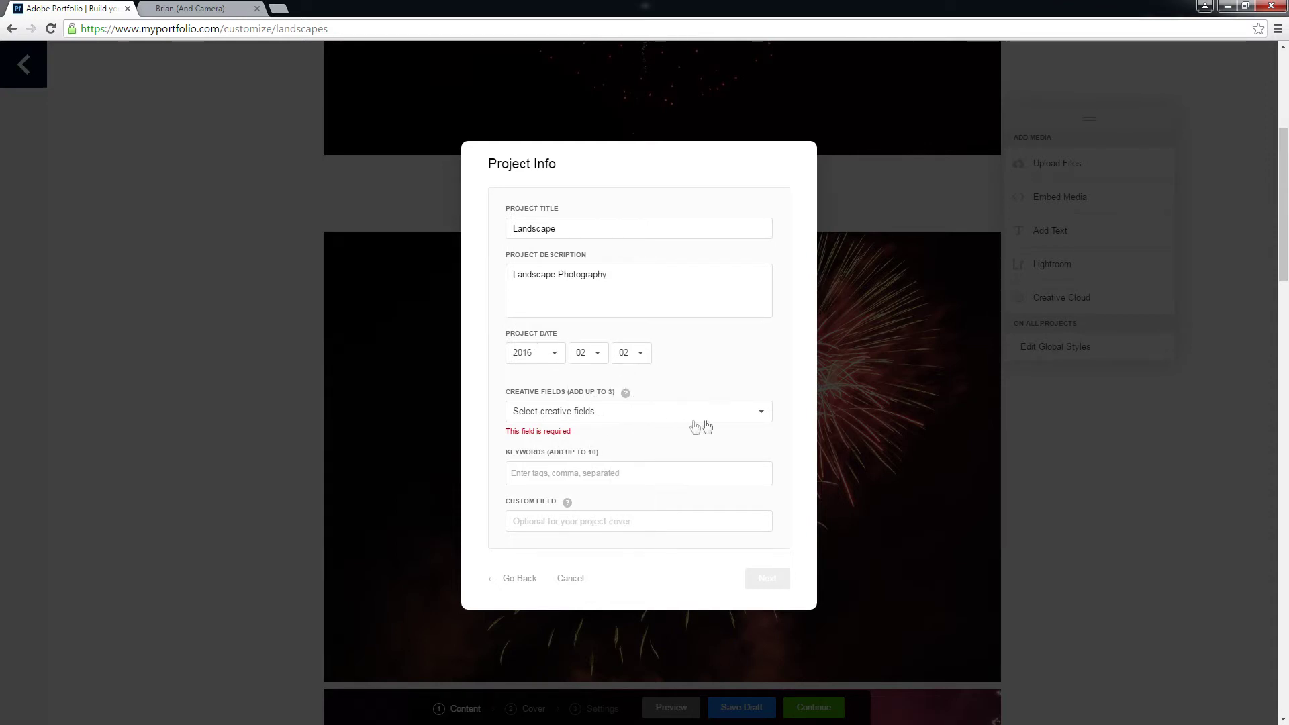
Add Photography, Digital Photography and Digital Art as the project's creative fields.
left_click(757, 415)
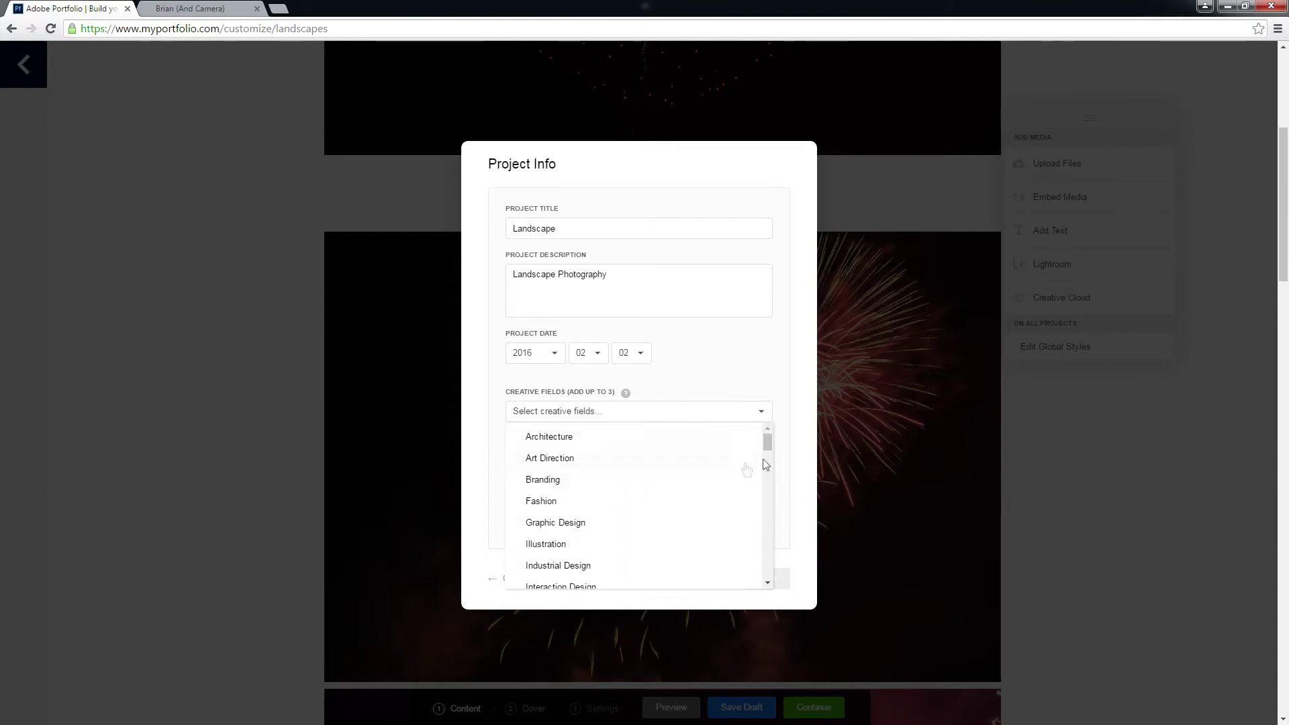
left_click_drag(767, 445, 764, 470)
left_click(534, 461)
scroll(616, 517, "down", 5)
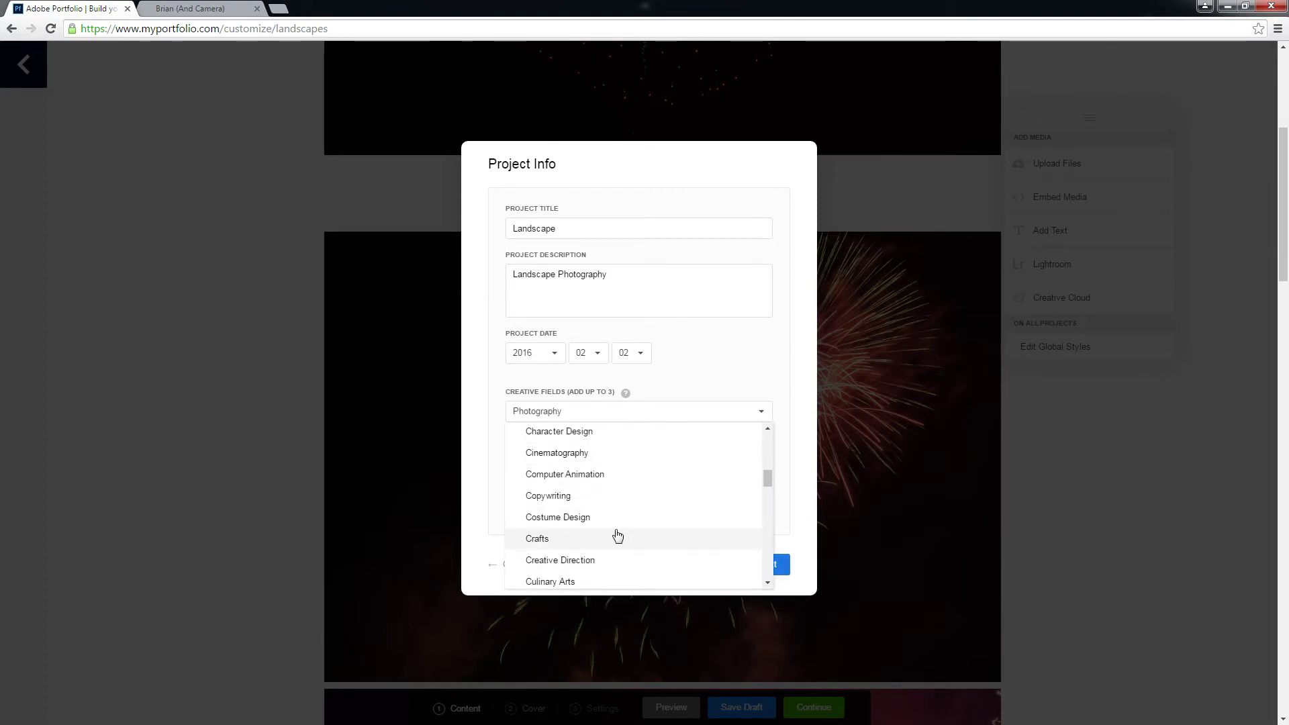
scroll(630, 556, "down", 4)
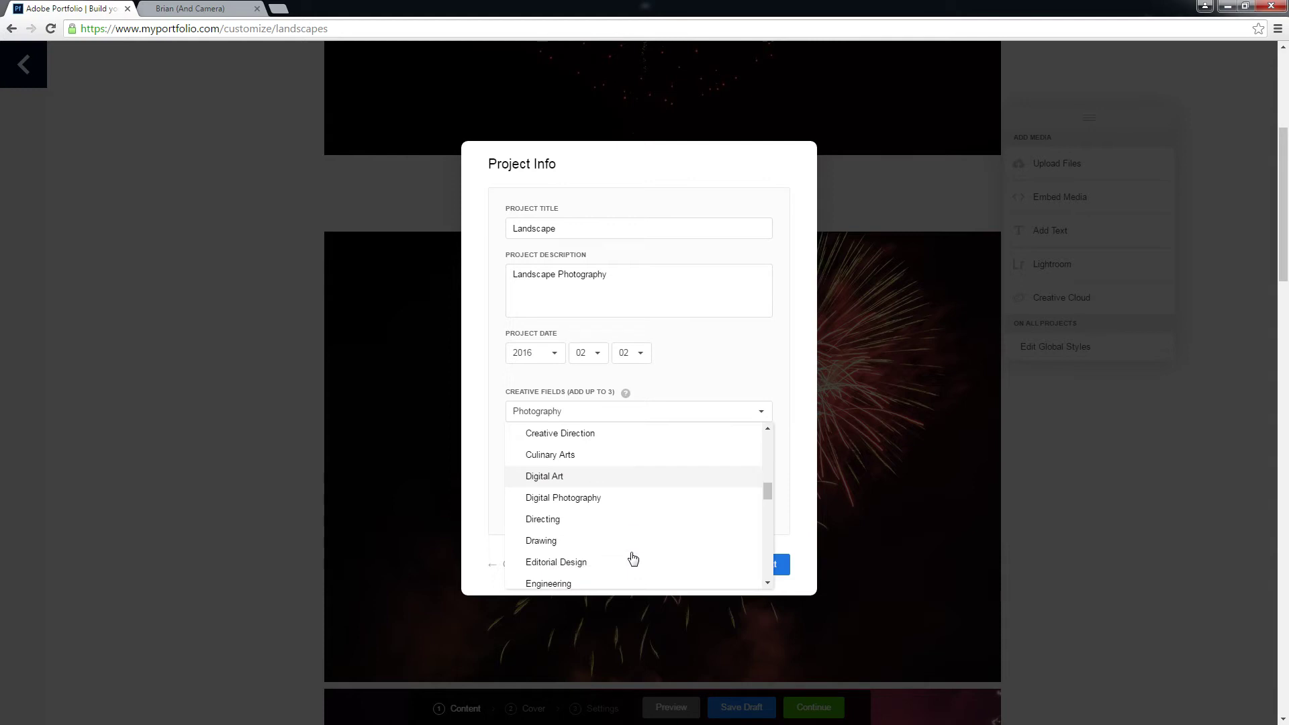
left_click(573, 496)
left_click(573, 470)
left_click(798, 511)
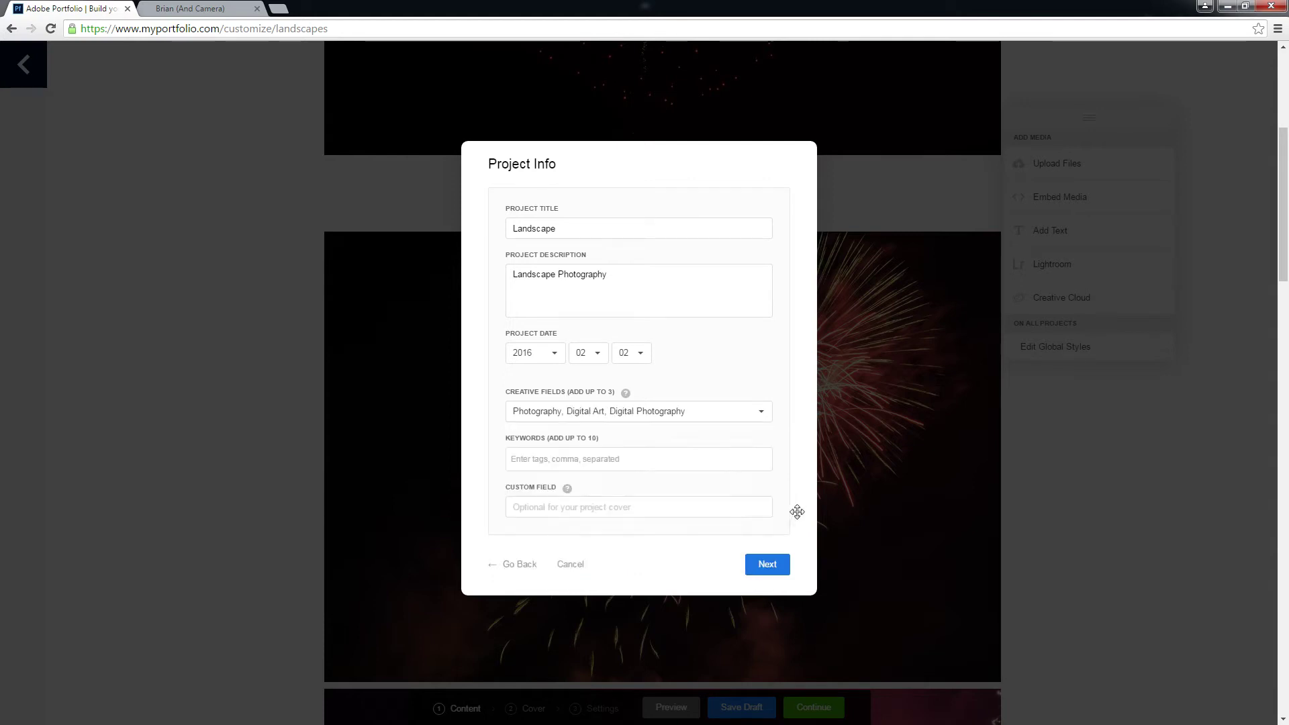
Publish the Landscapes project without also posting it to Behance.
left_click(774, 568)
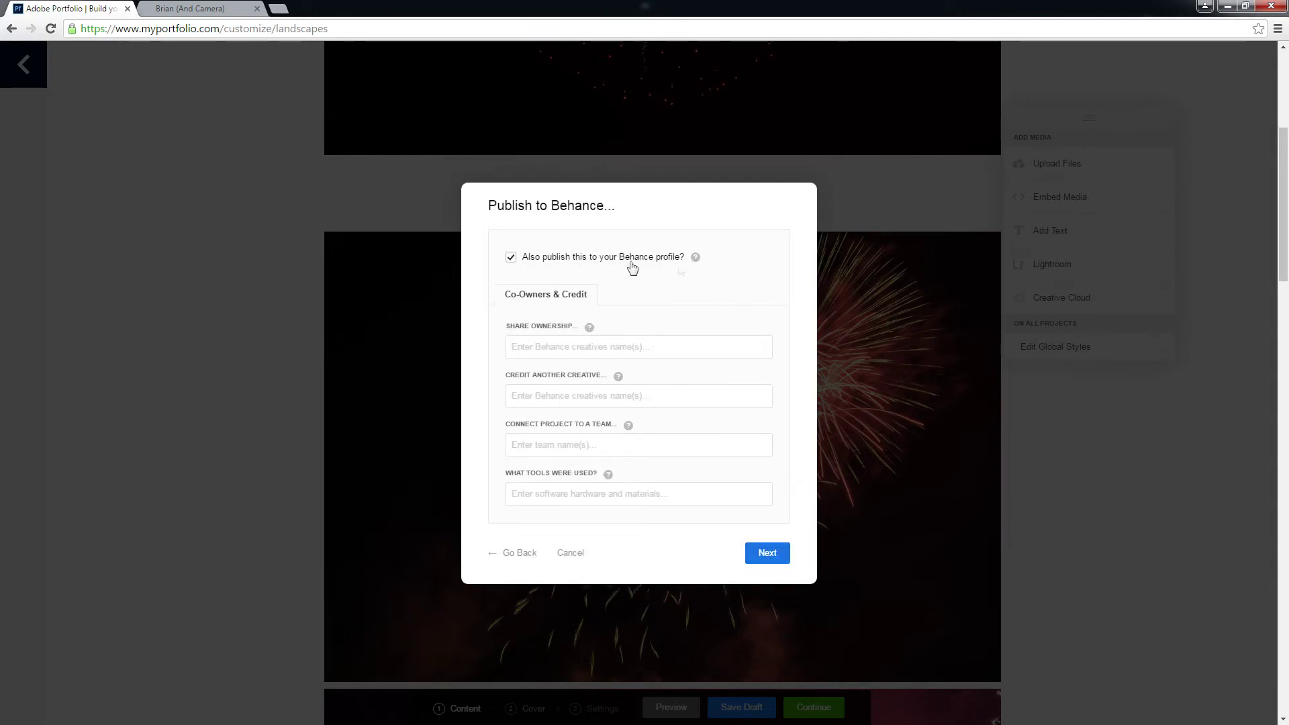
left_click(513, 257)
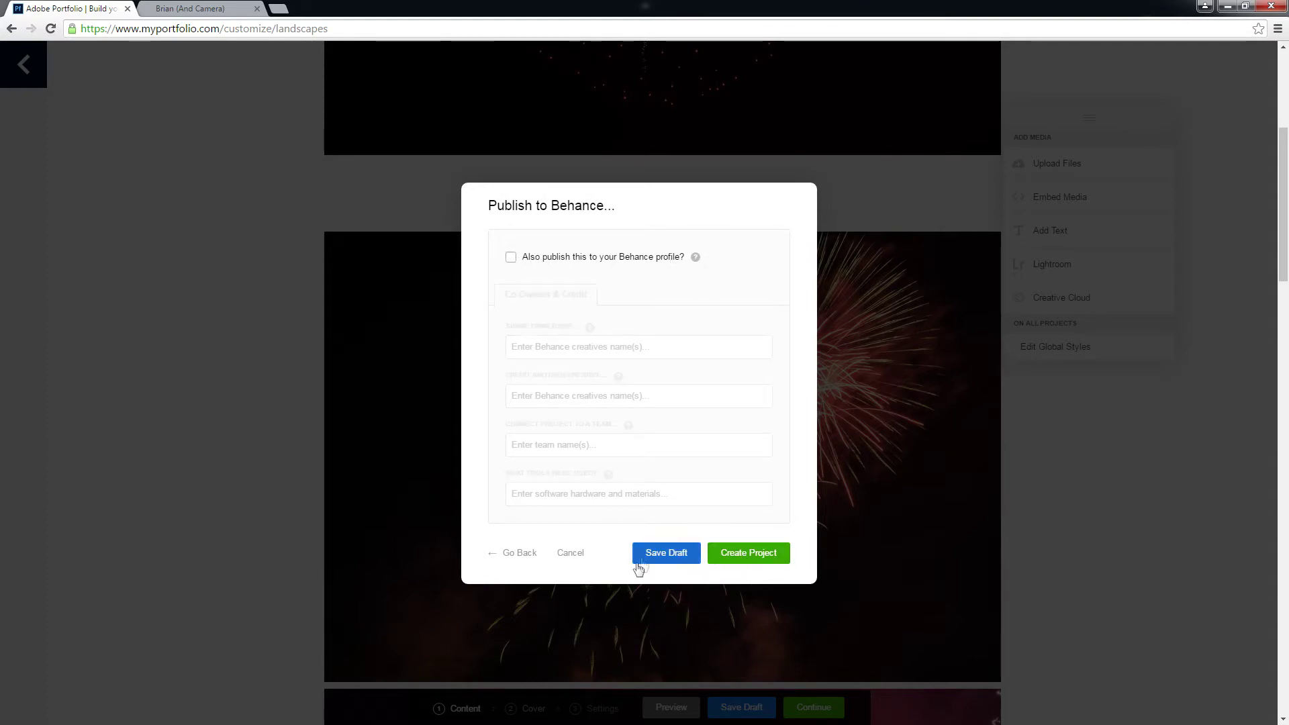
left_click(756, 560)
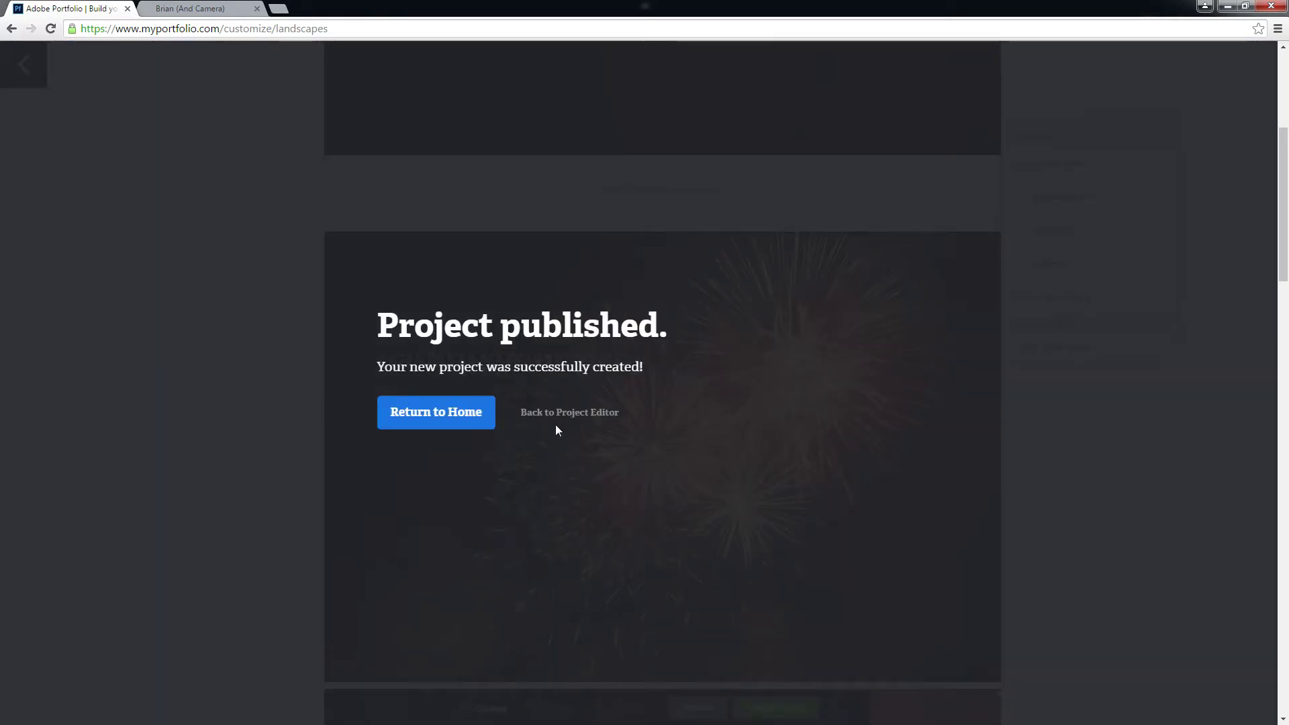
Return to the project editor and reload the live site to check it.
left_click(452, 424)
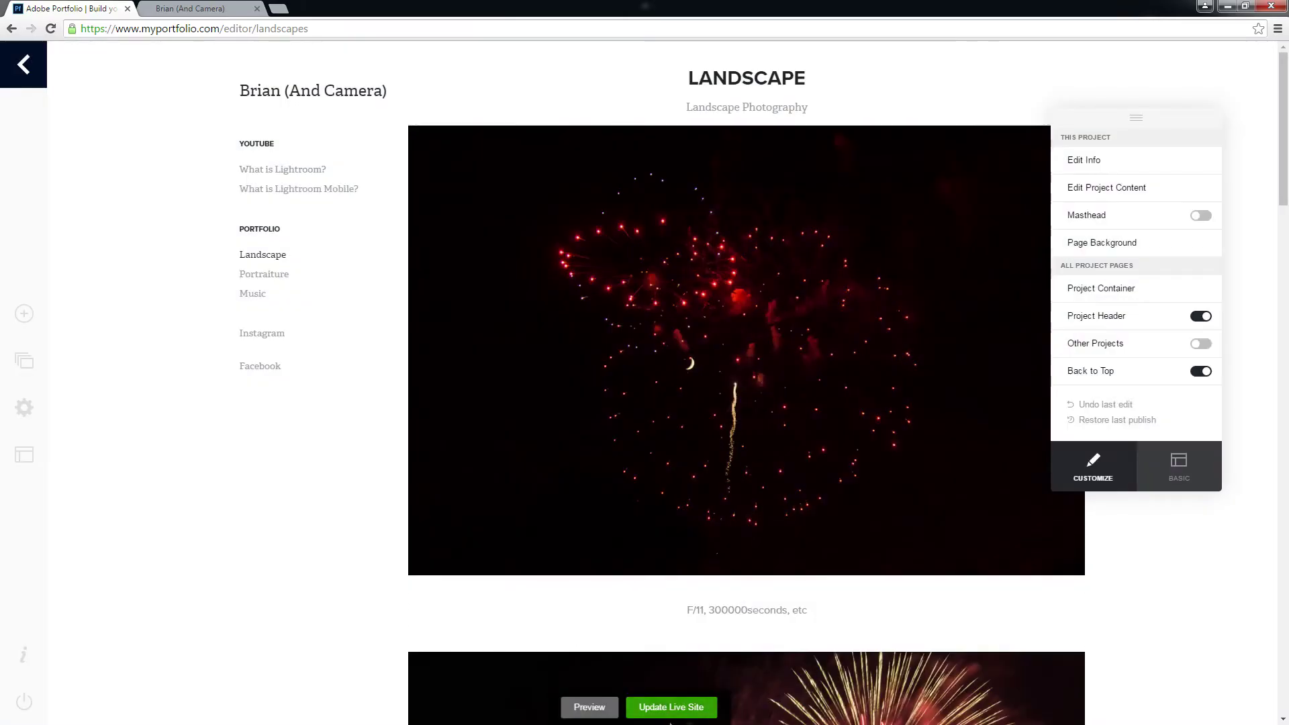
left_click(229, 8)
left_click(51, 29)
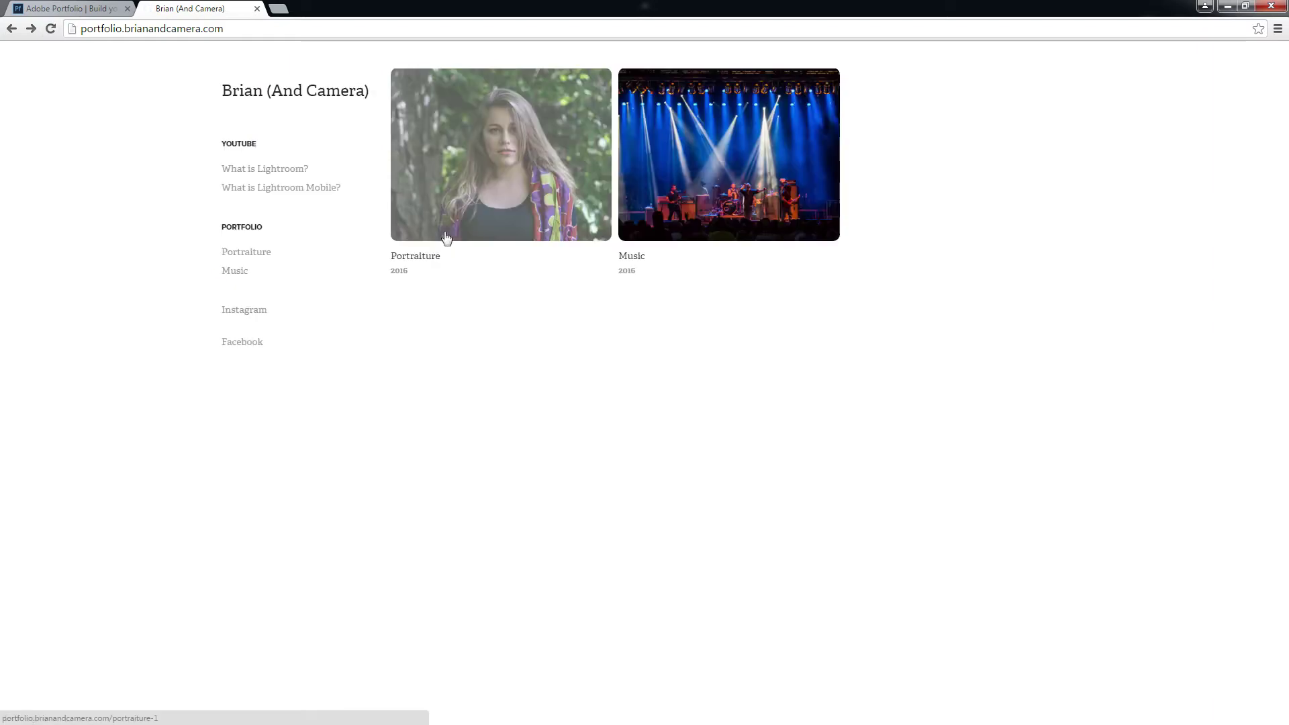
left_click(67, 8)
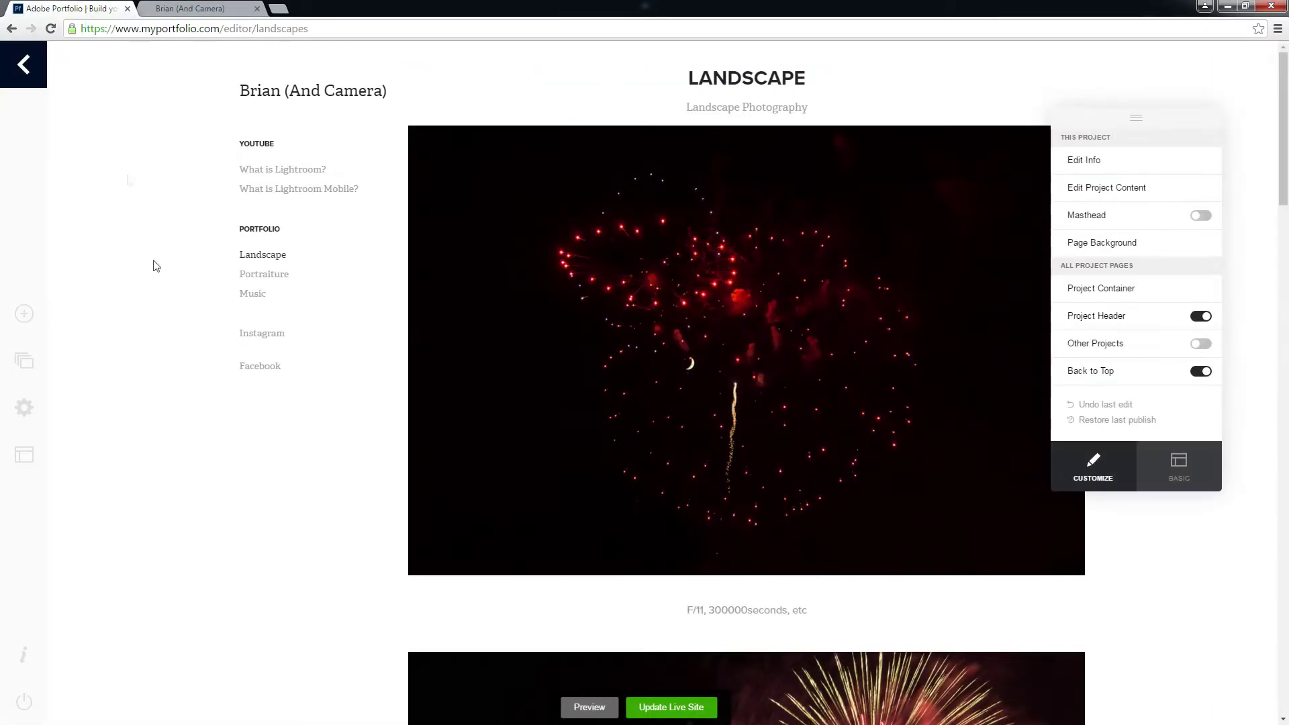
Update the live site and reload it to confirm the Landscape project appears.
left_click(665, 707)
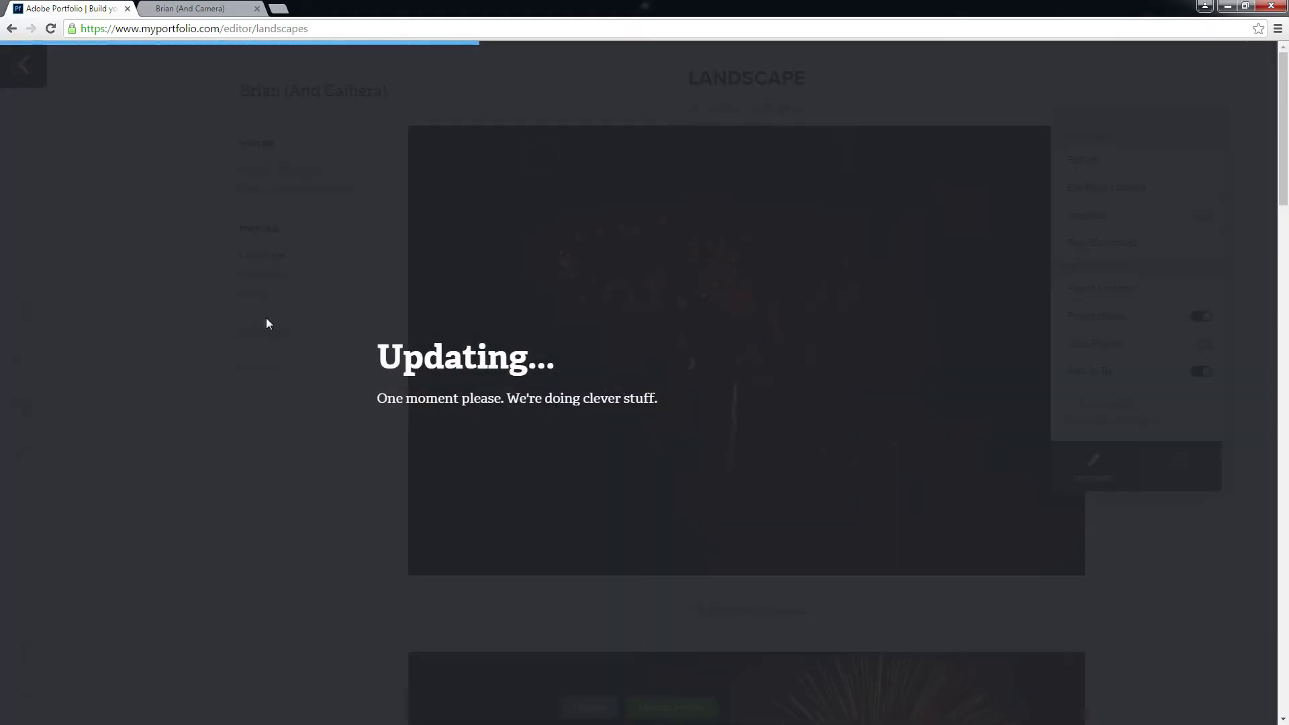
left_click(180, 5)
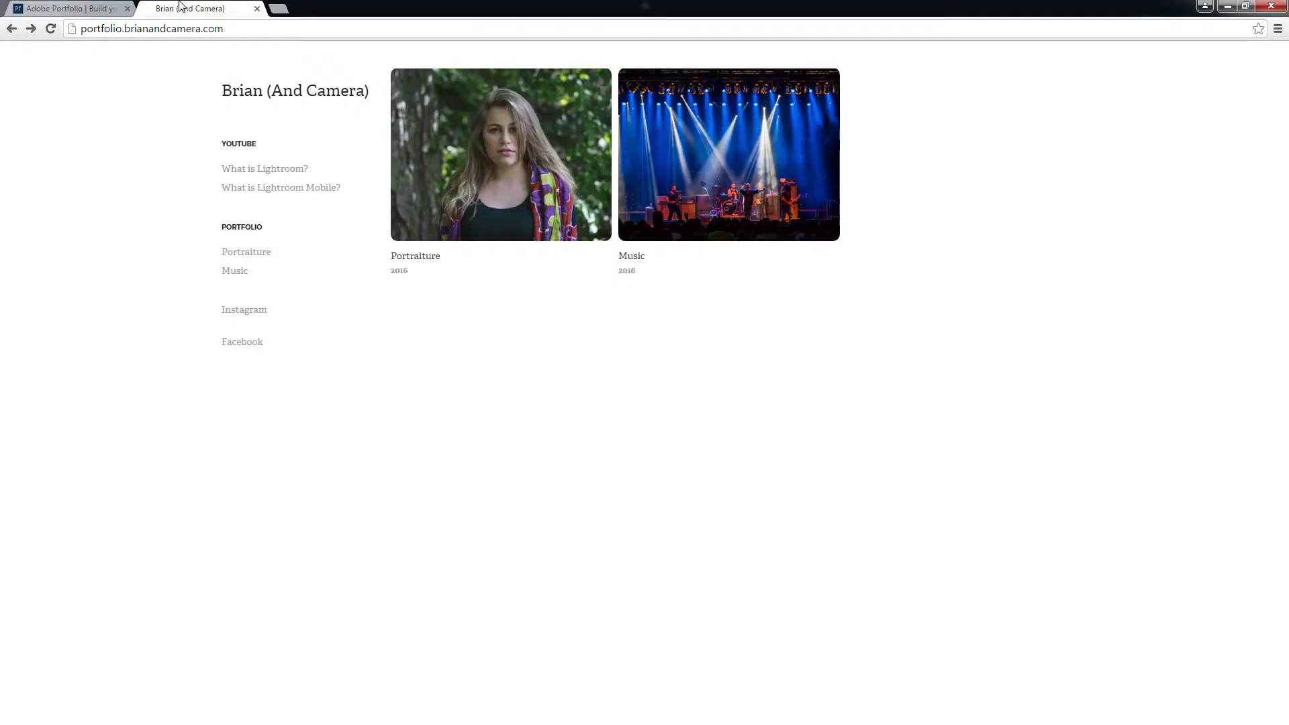
left_click(51, 28)
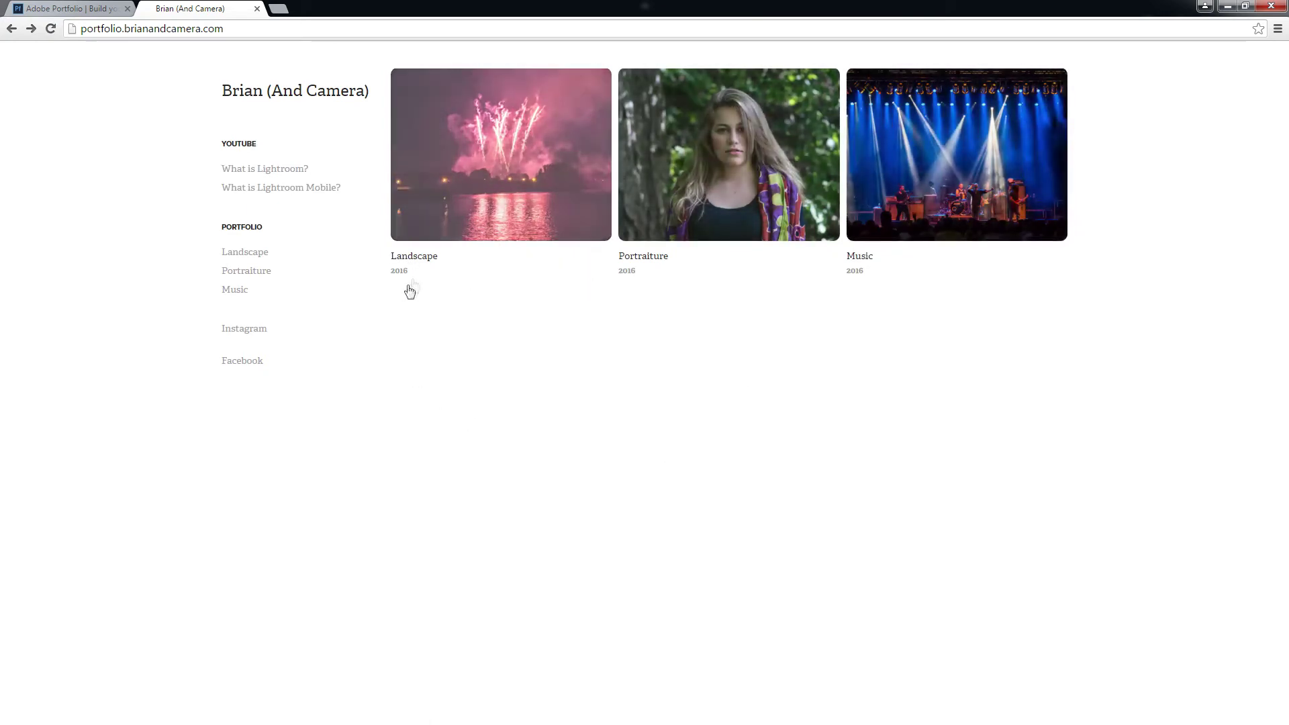
left_click(62, 8)
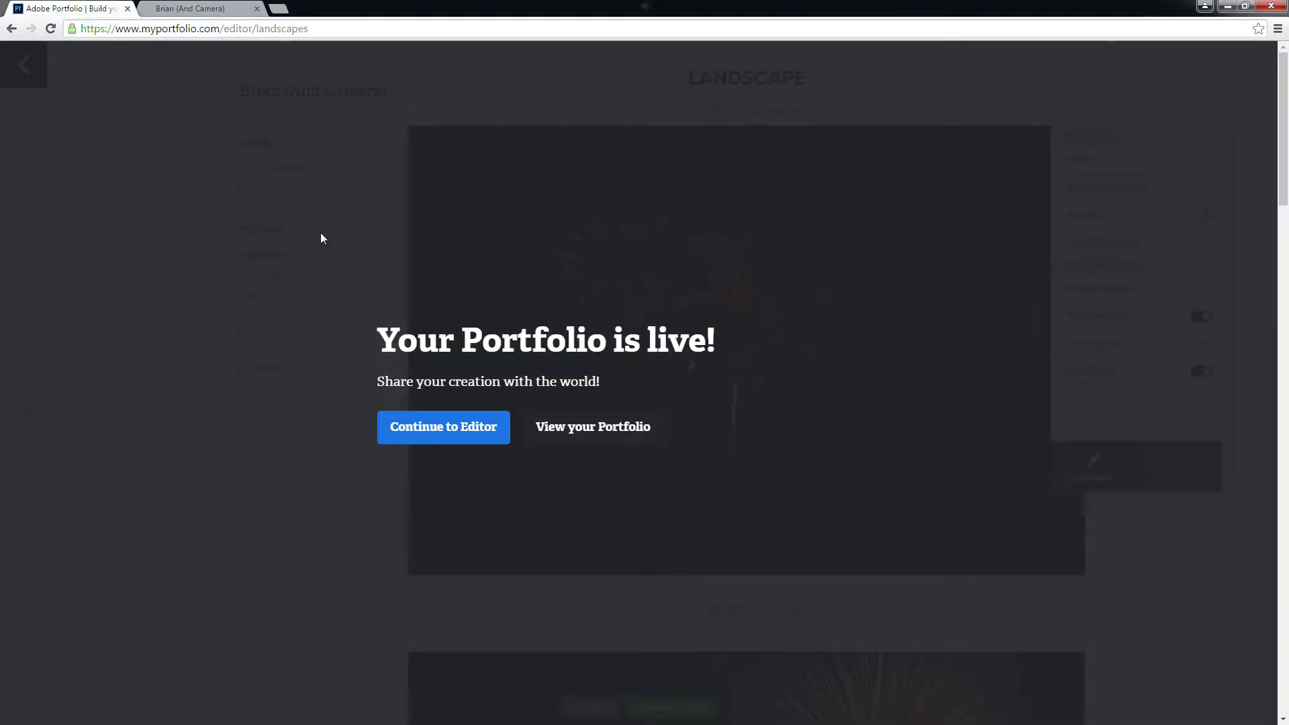
Open What is Lightroom? from the YouTube gallery and bring up Manage Content.
left_click(470, 434)
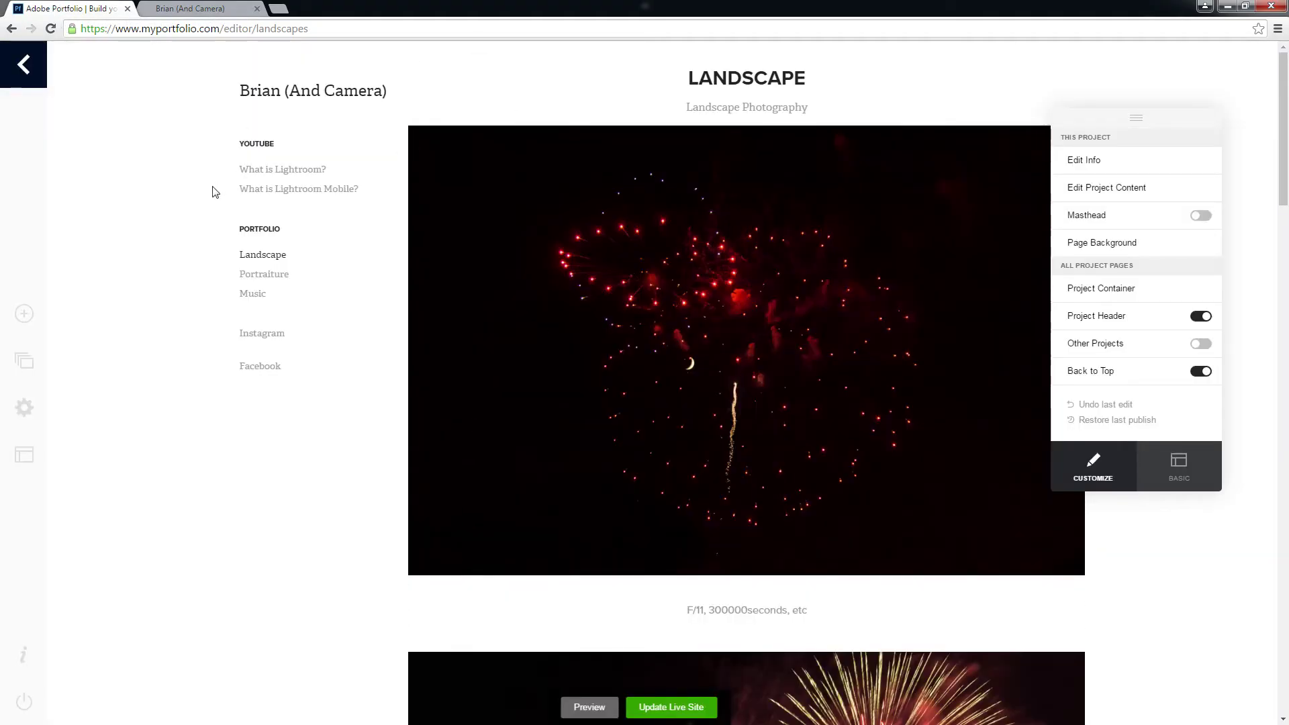
left_click(261, 145)
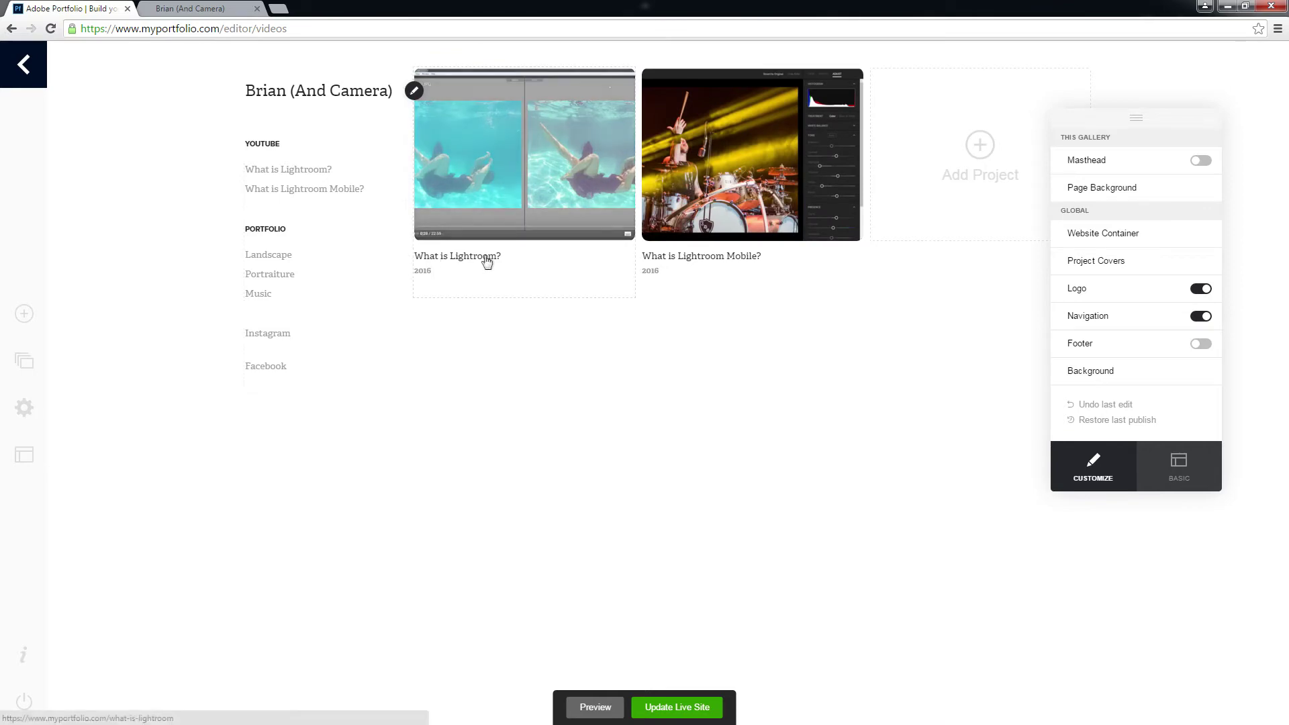
left_click(286, 169)
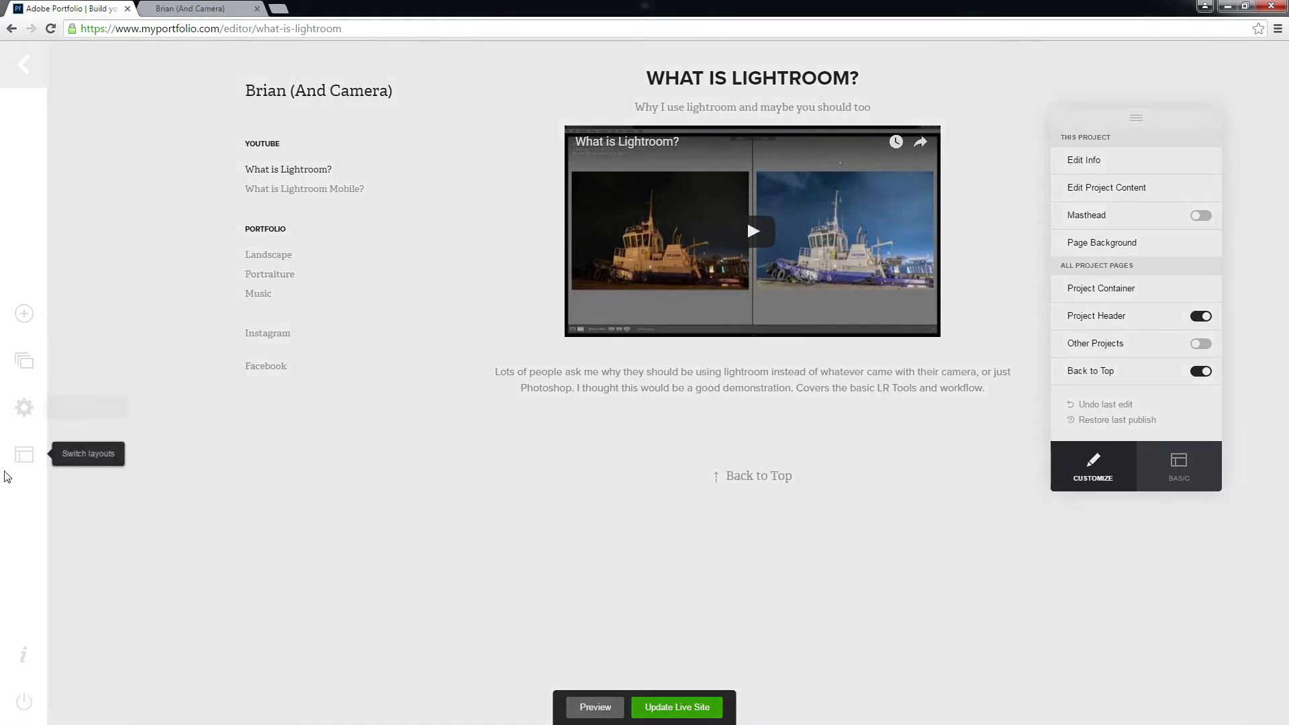
left_click(24, 360)
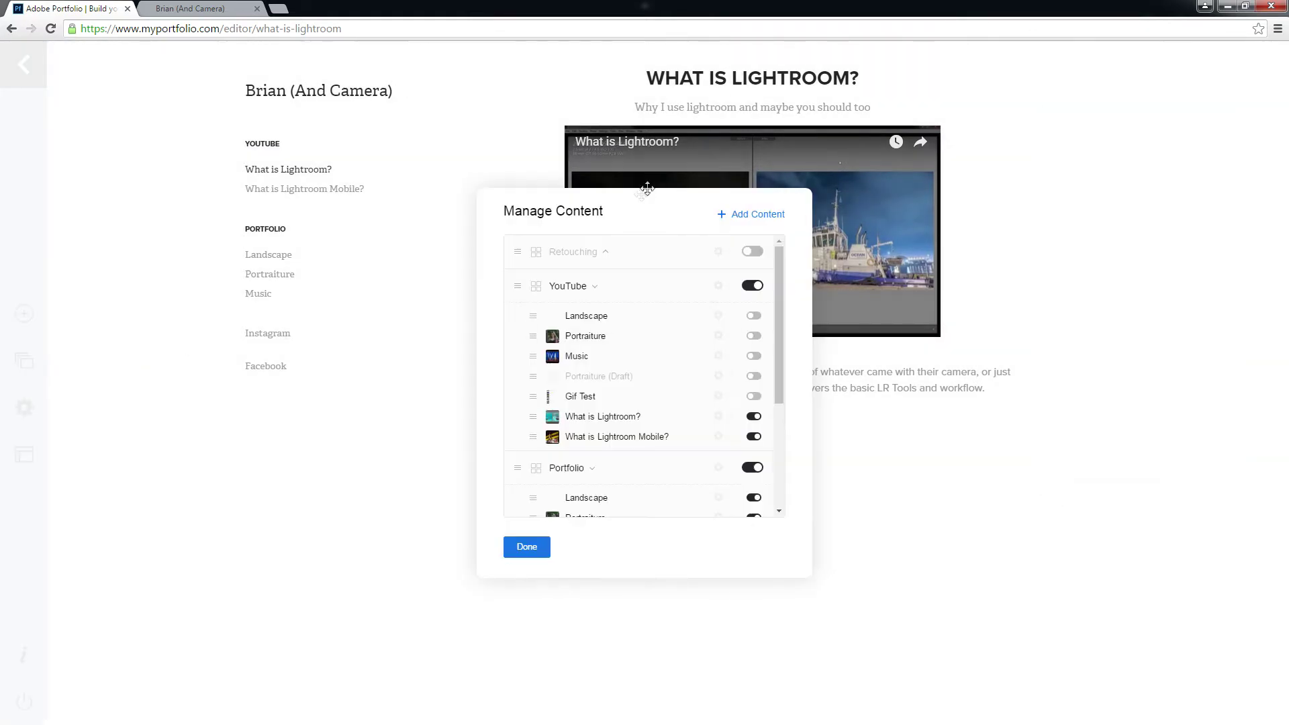
Try adding Gif Test and Music under Retouching, then hide Retouching from the navigation again.
left_click_drag(647, 189, 546, 108)
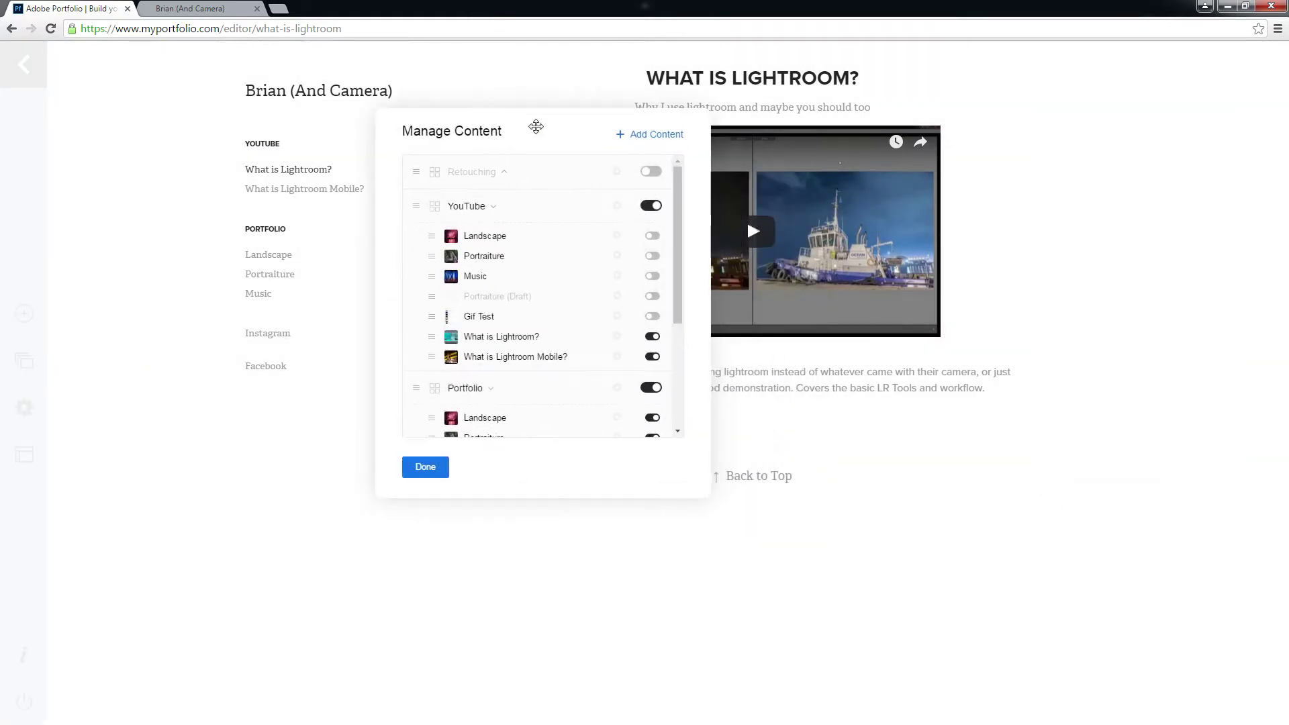
left_click(652, 173)
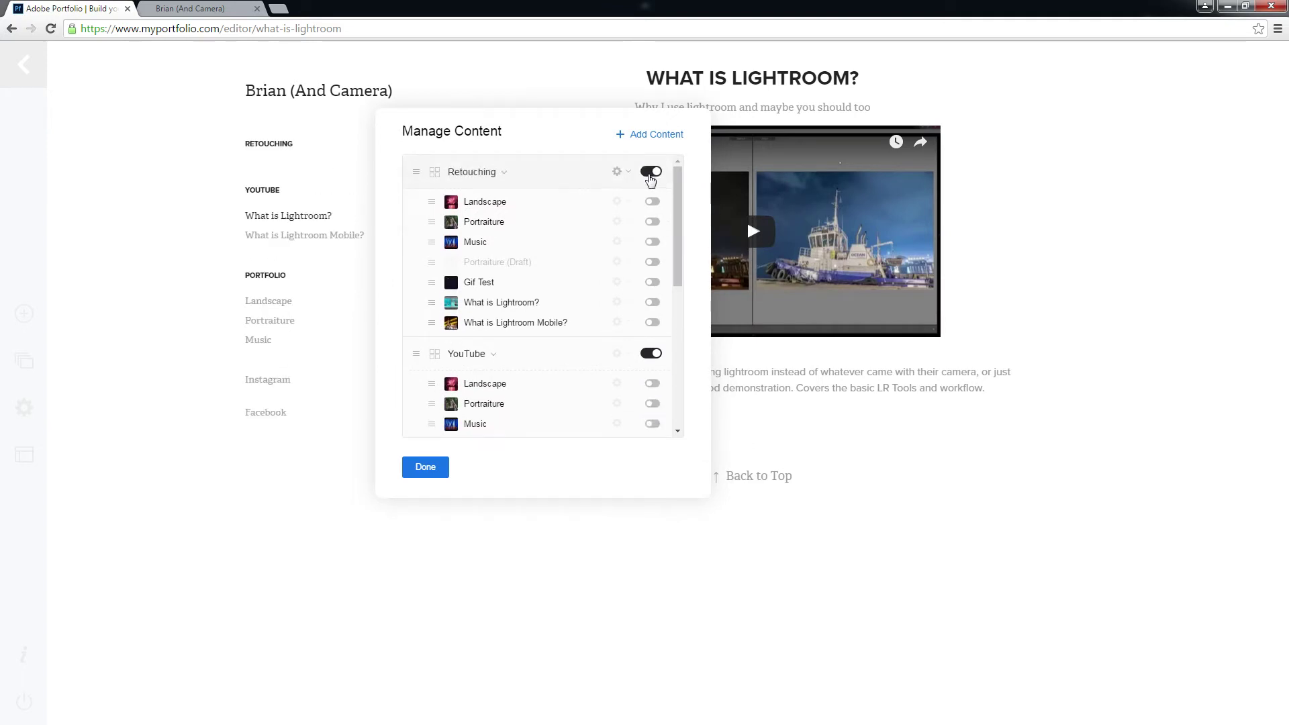
left_click(652, 282)
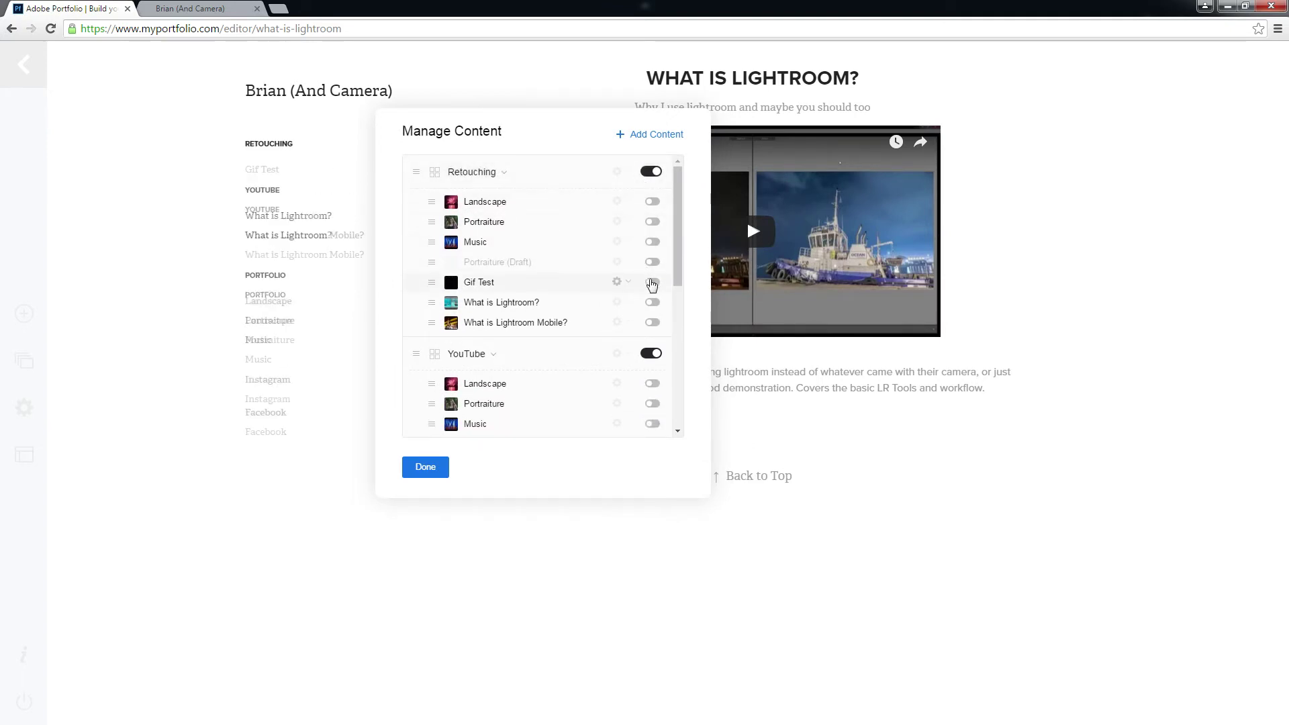
left_click(653, 244)
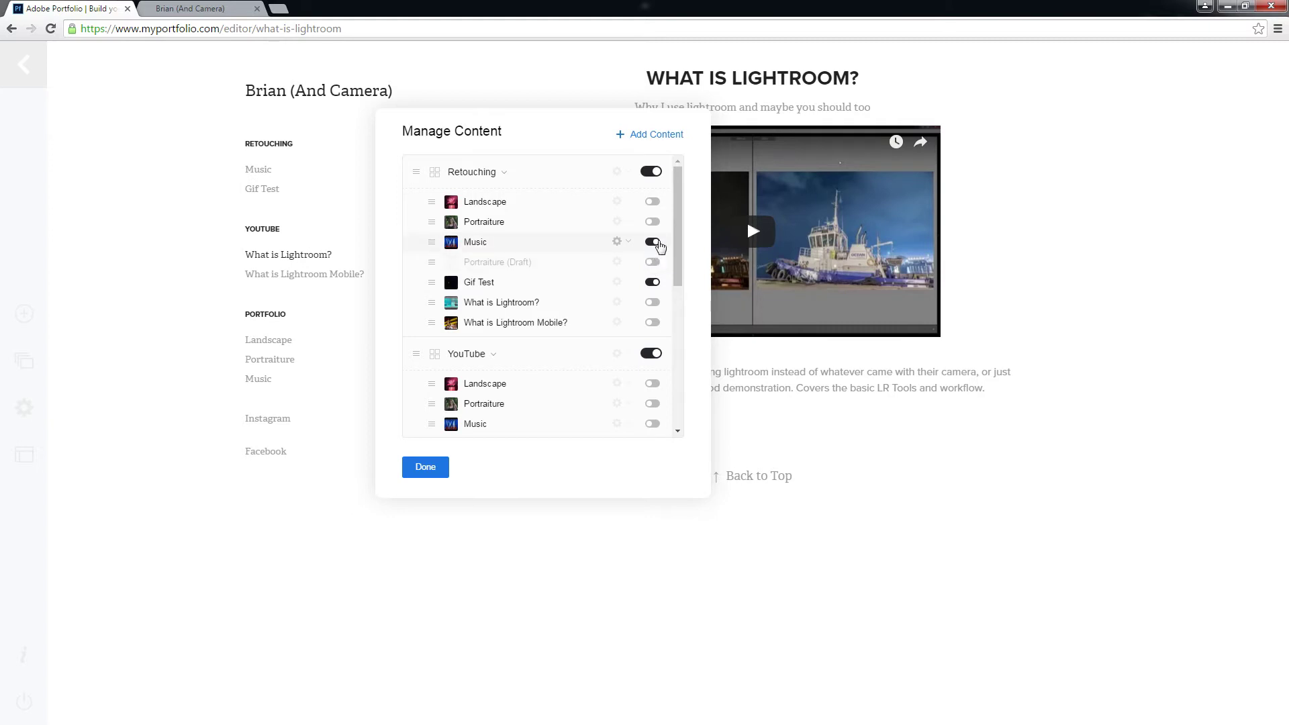
left_click(653, 243)
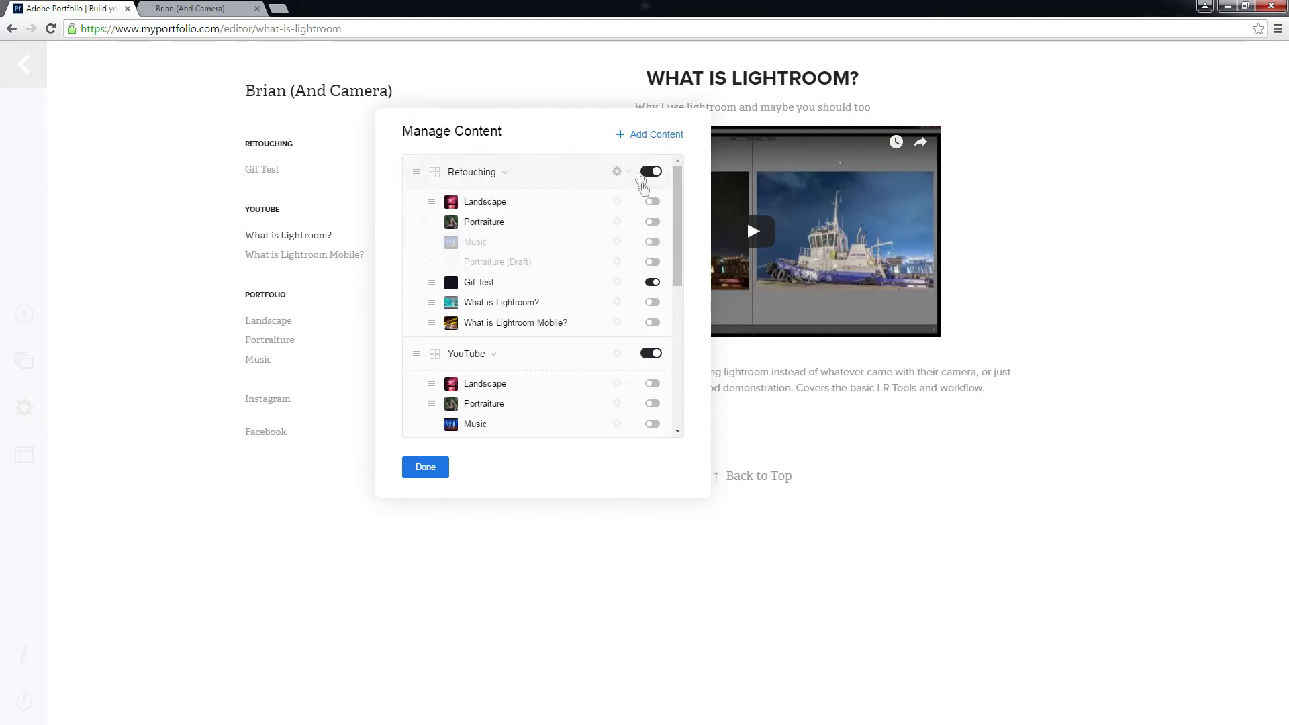
left_click(653, 282)
left_click(651, 172)
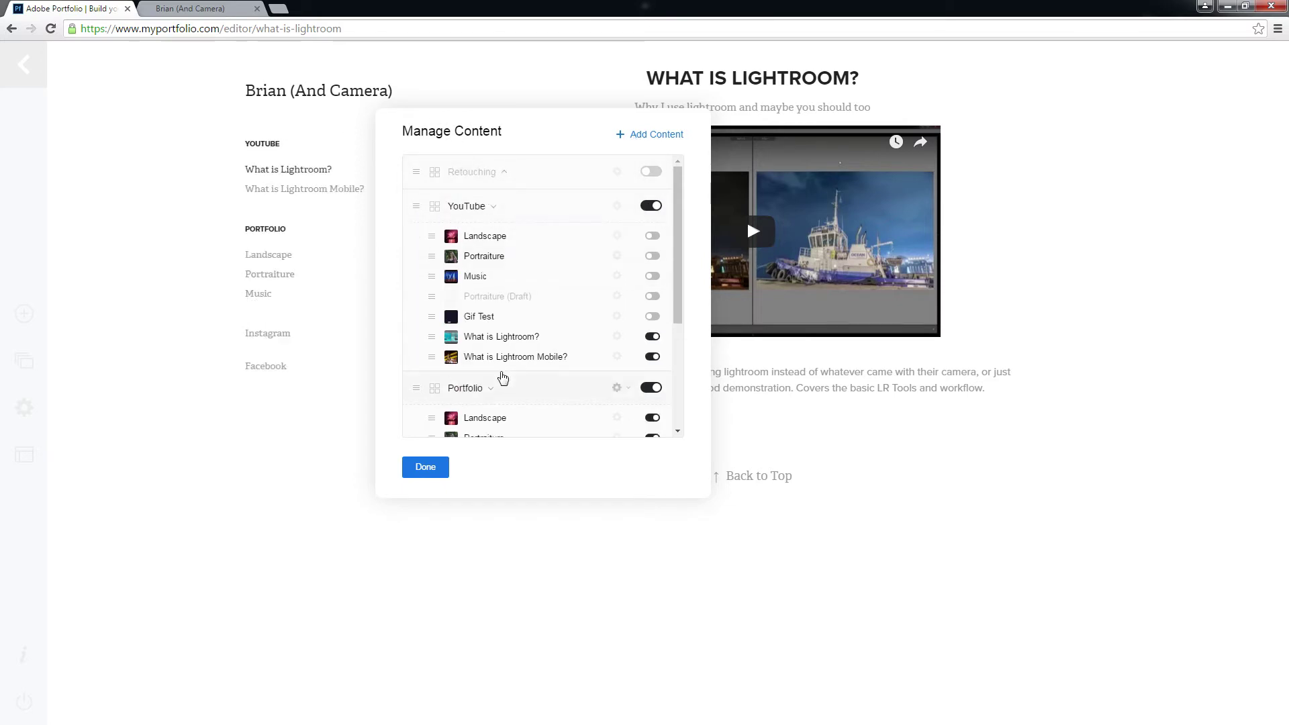
Review the content list and start adding new content to the site.
left_click_drag(675, 242, 676, 344)
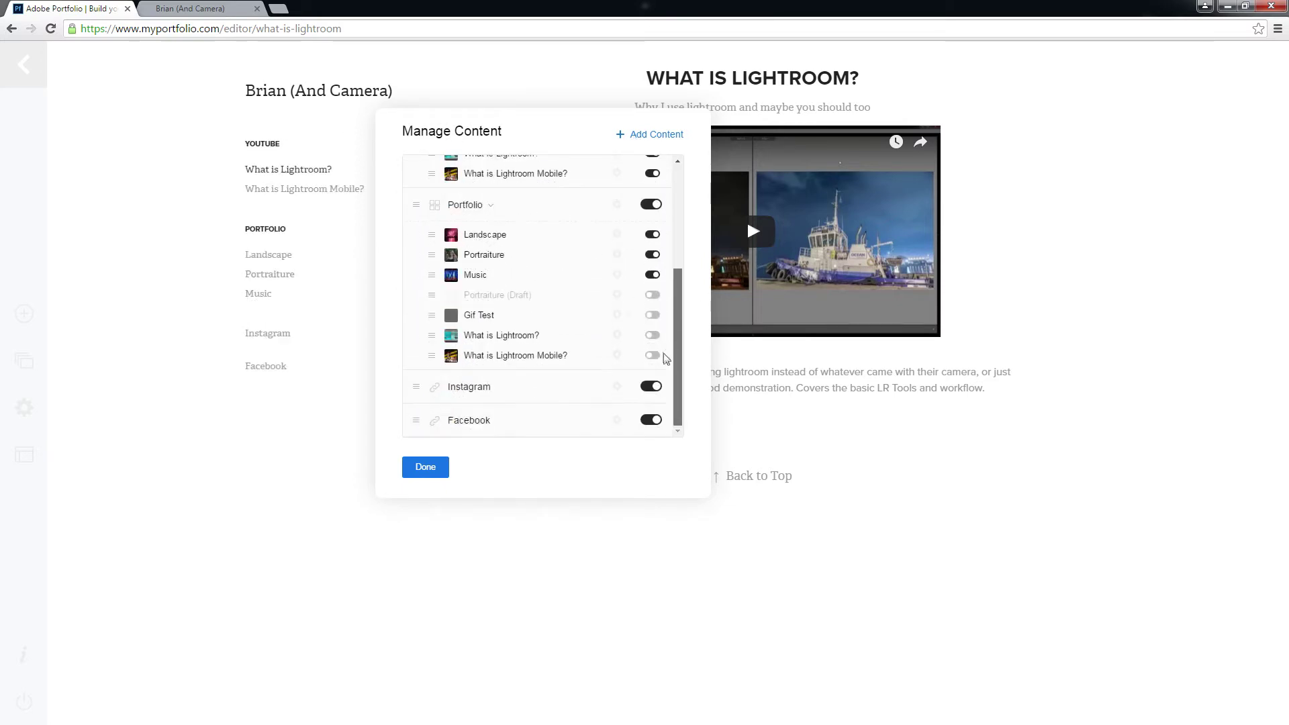
scroll(566, 401, "up", 3)
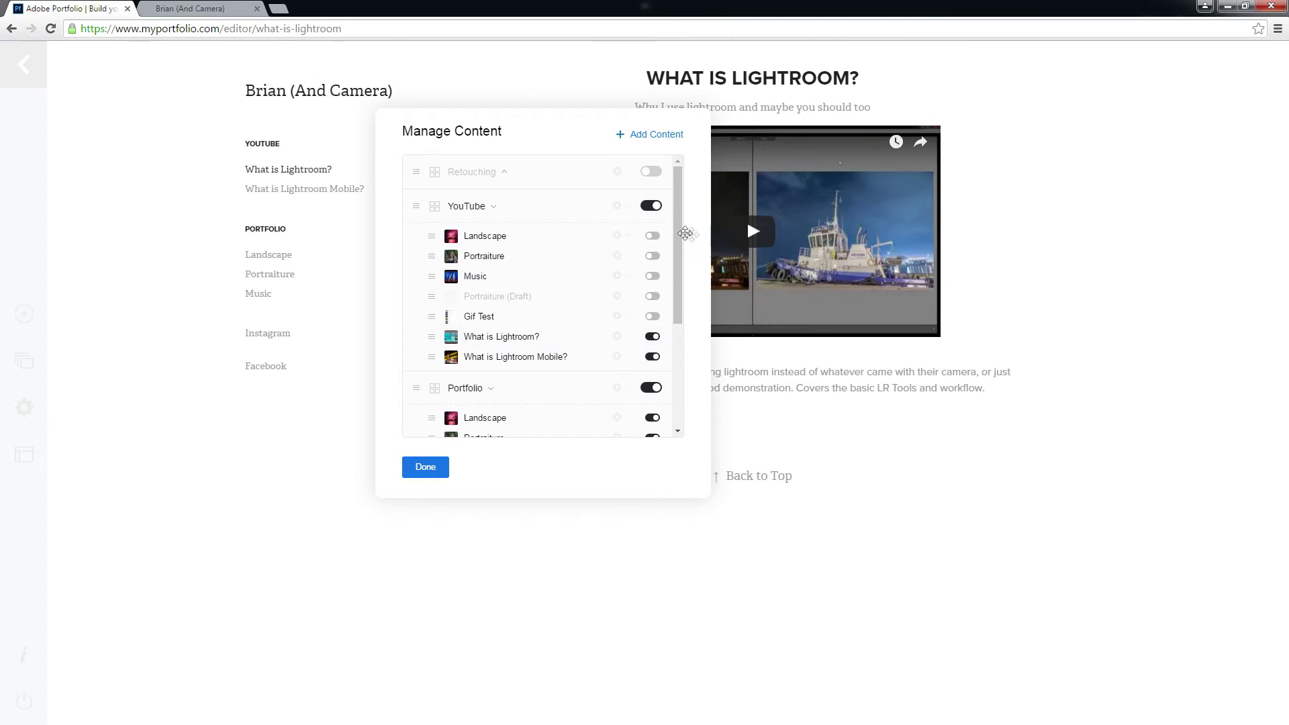
scroll(664, 321, "down", 2)
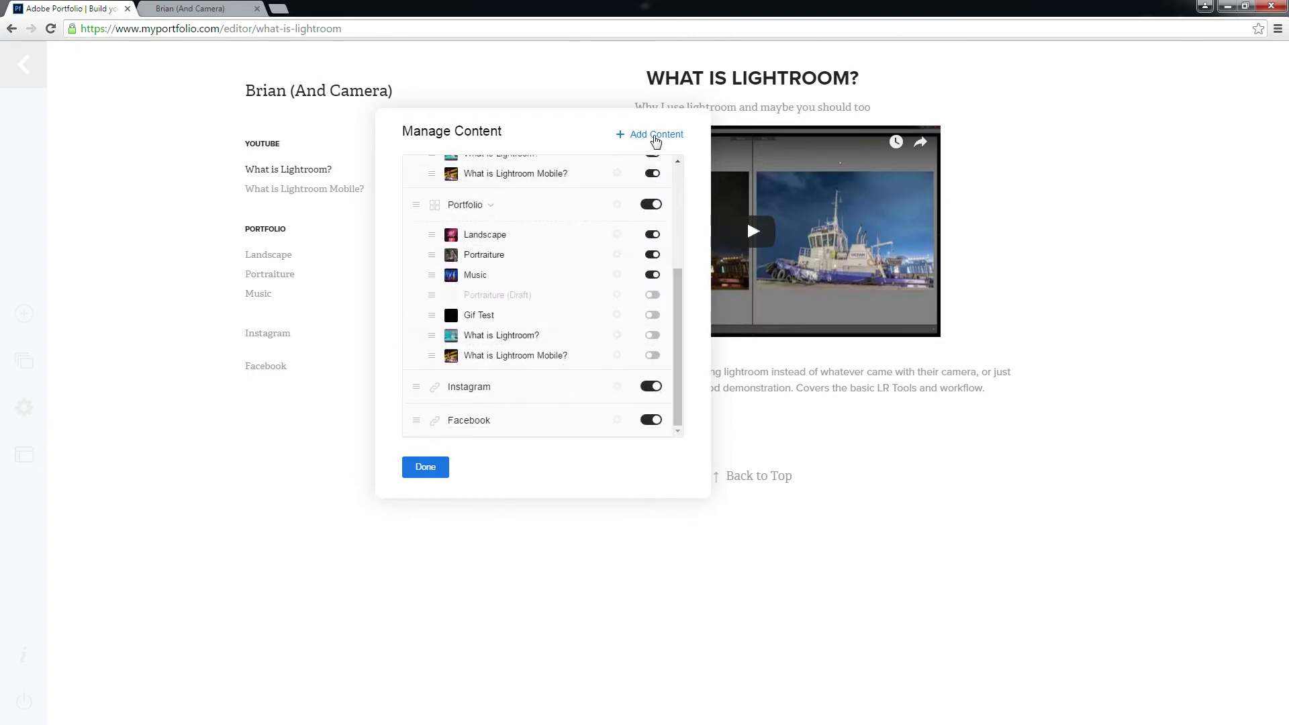
left_click(651, 134)
Create a new page named About and skip the file upload prompt.
left_click(590, 362)
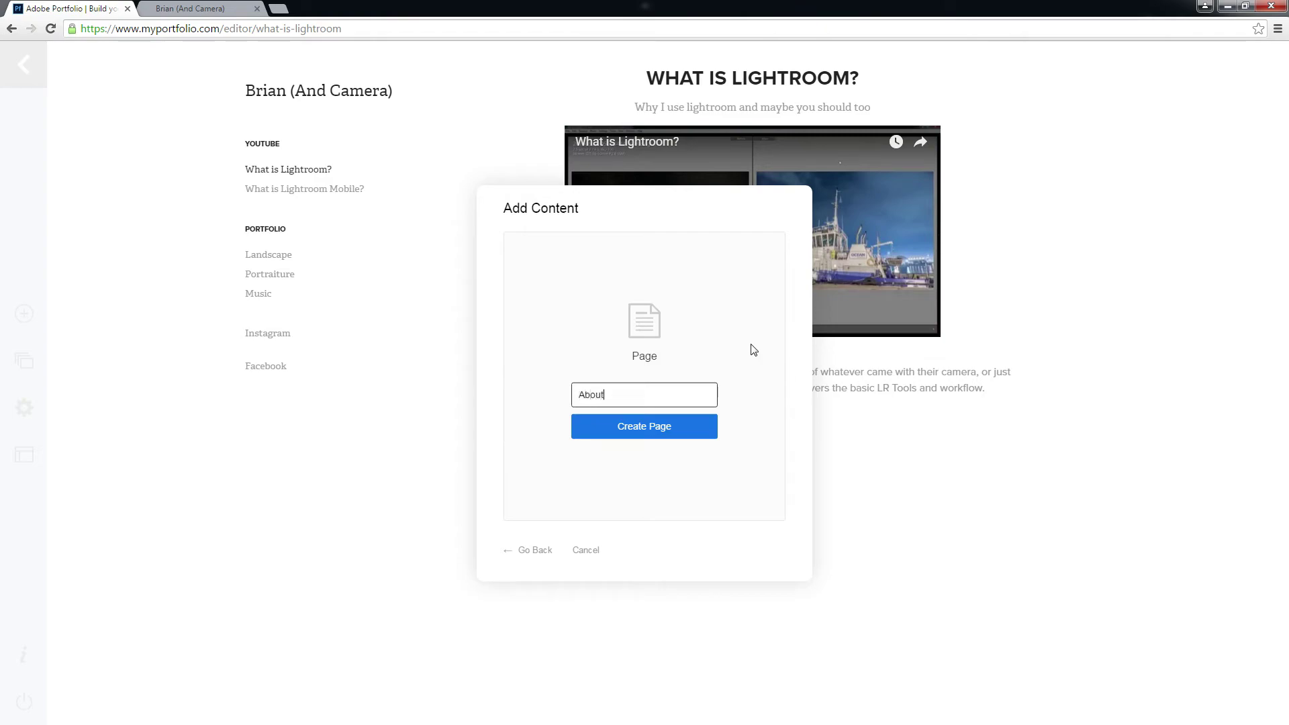
left_click(654, 431)
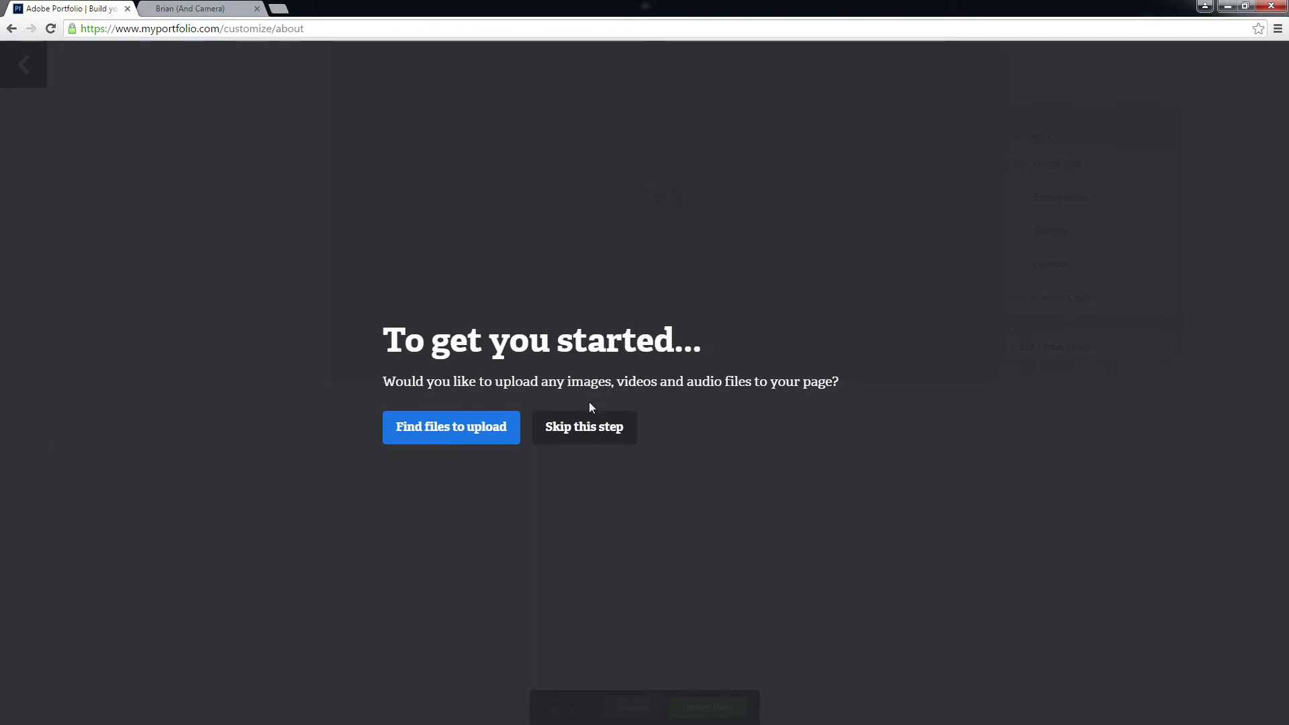
left_click(590, 428)
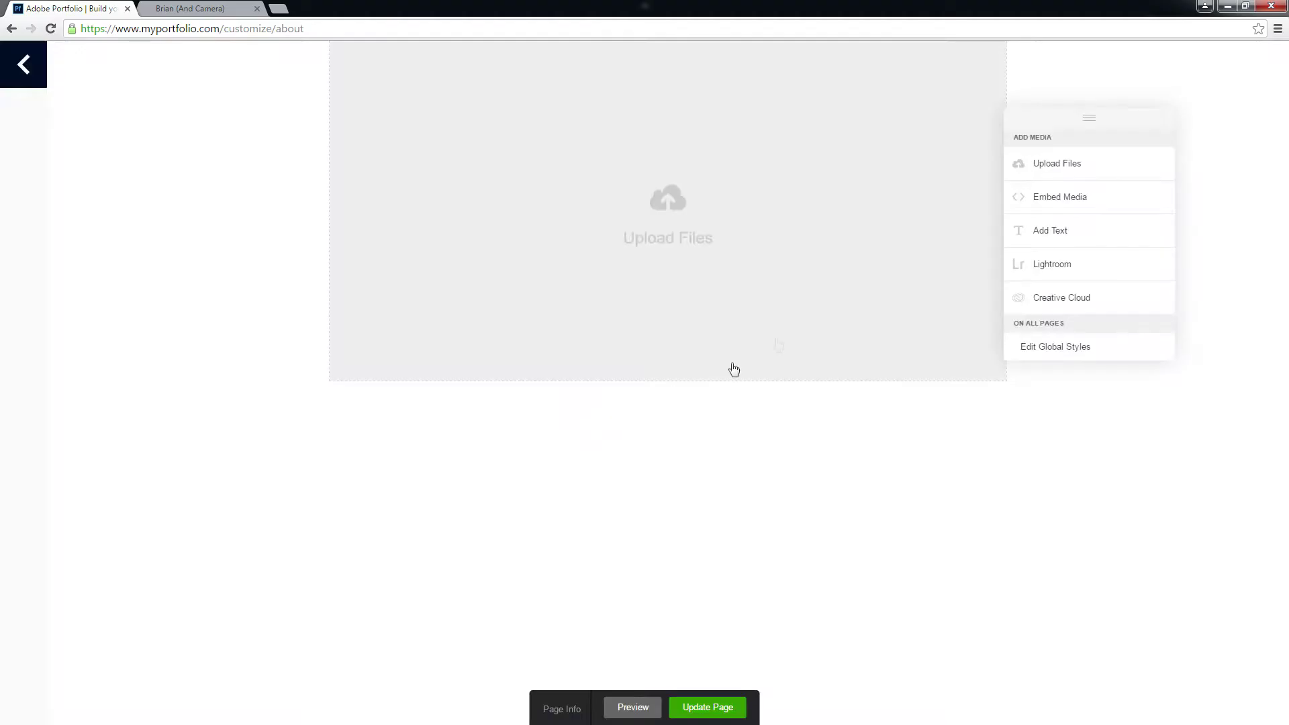
Import the Feb 28 city skyline photo from Lightroom's #shootraw collection into the About page.
left_click(1068, 274)
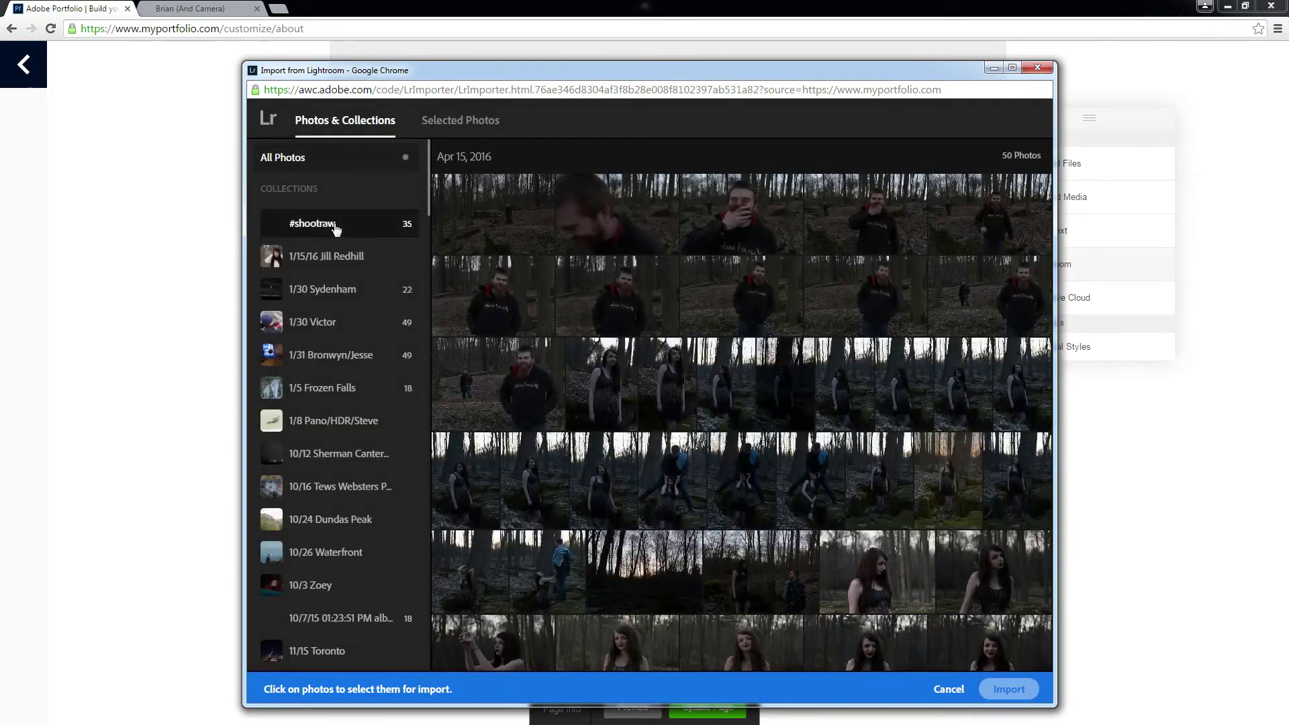
left_click(363, 226)
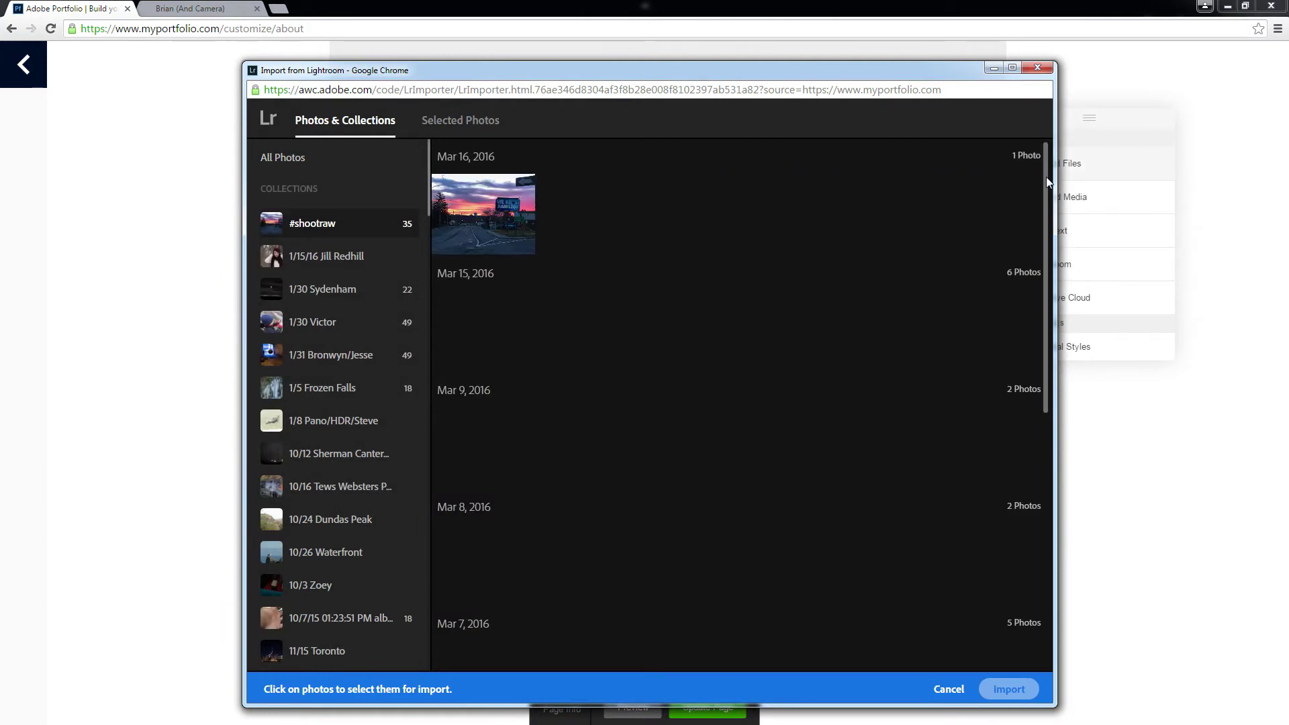
scroll(1041, 202, "down", 2)
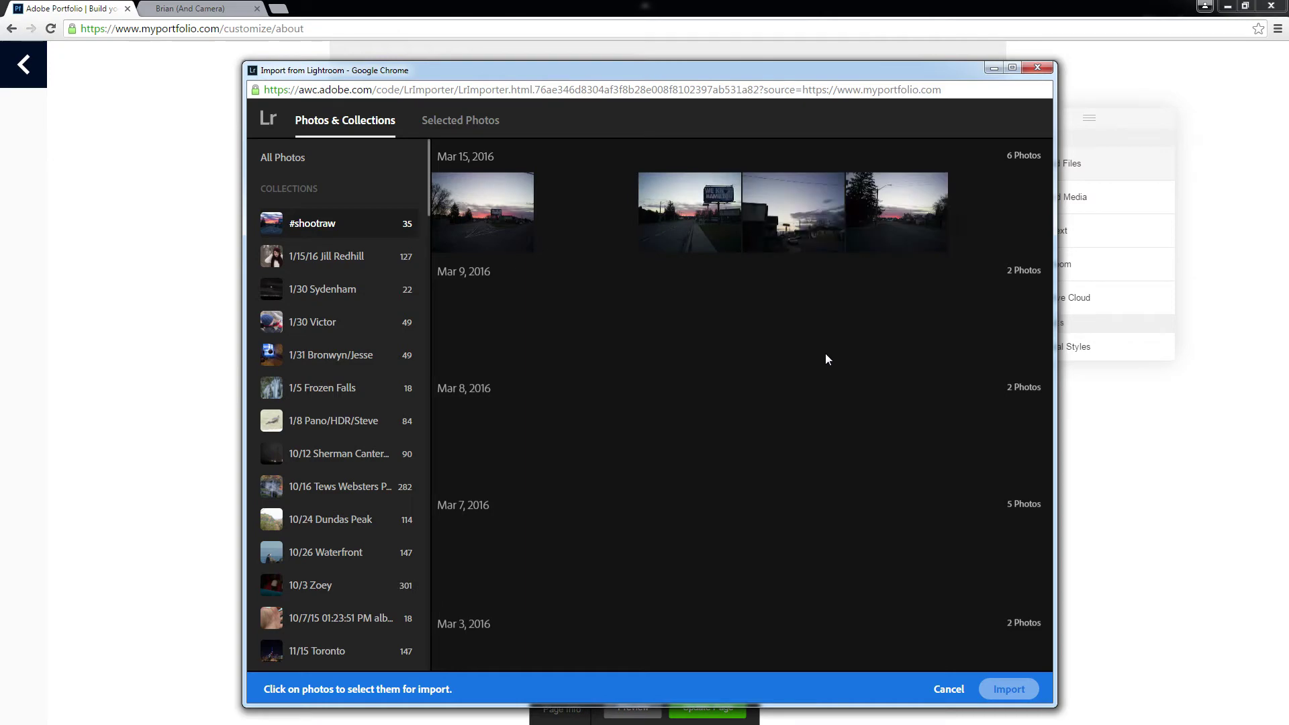
scroll(889, 377, "down", 5)
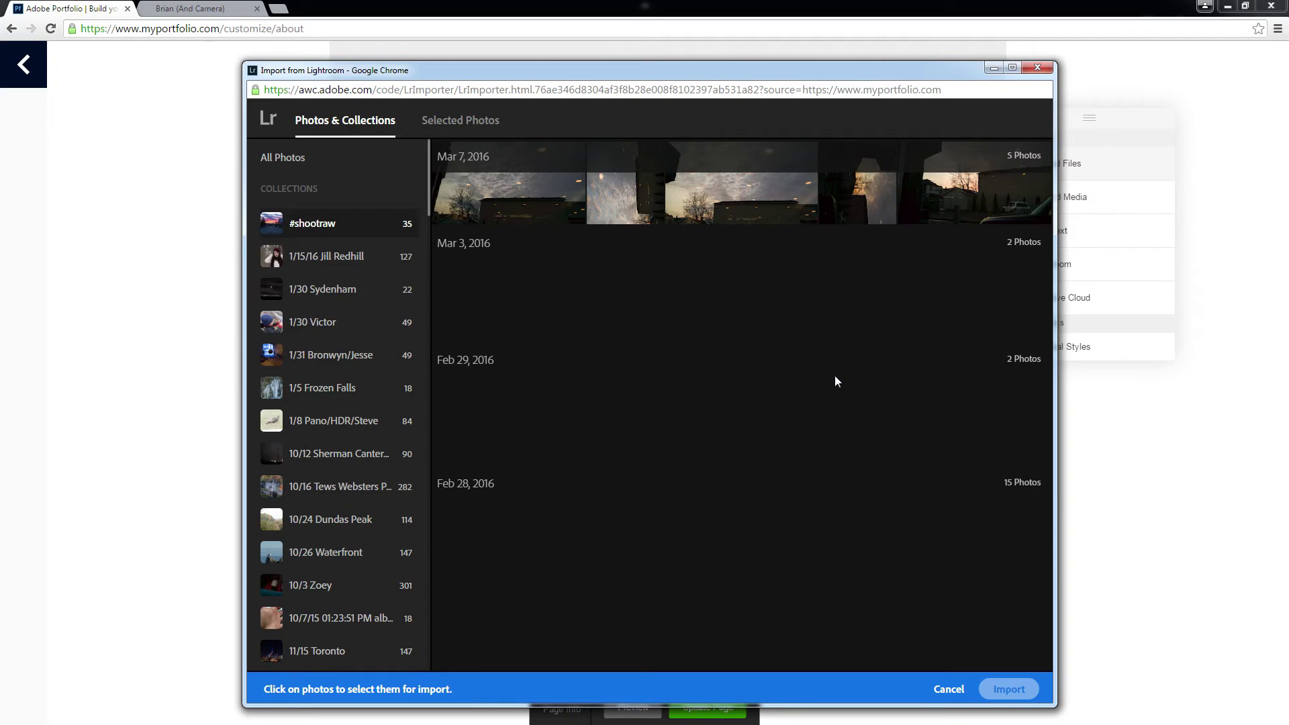
scroll(835, 381, "down", 1)
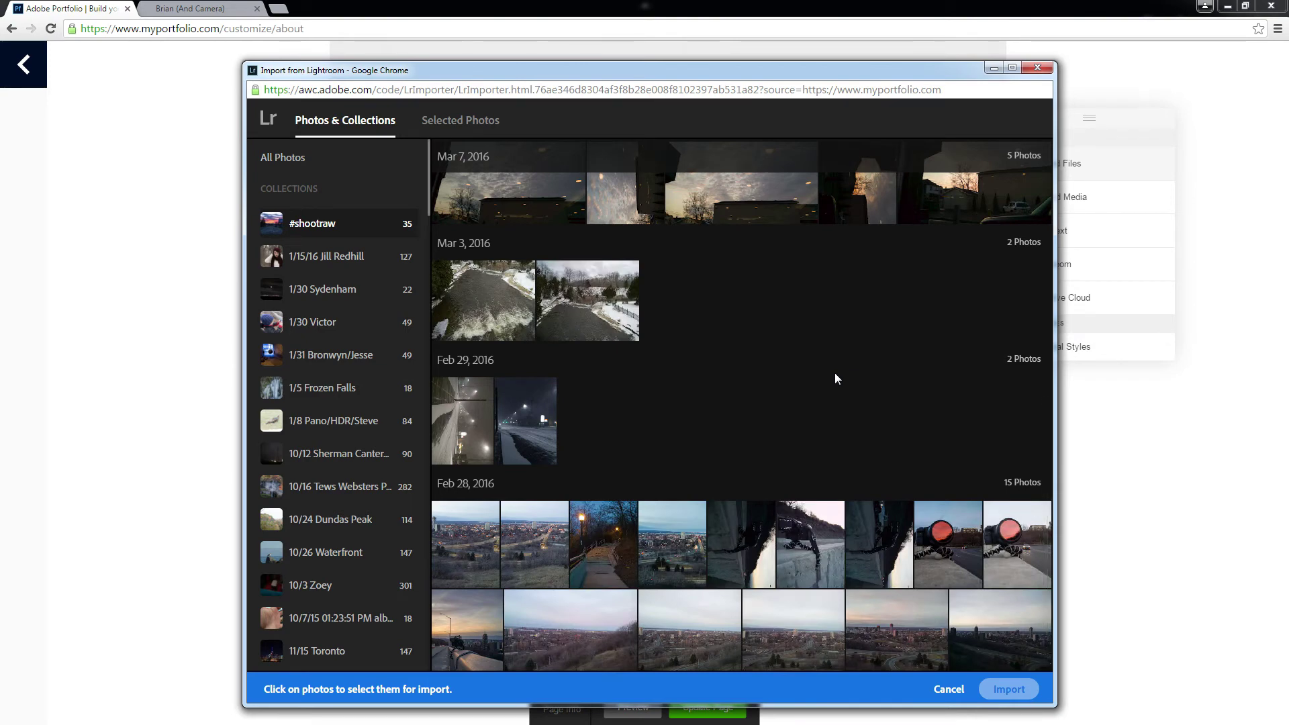
left_click(660, 551)
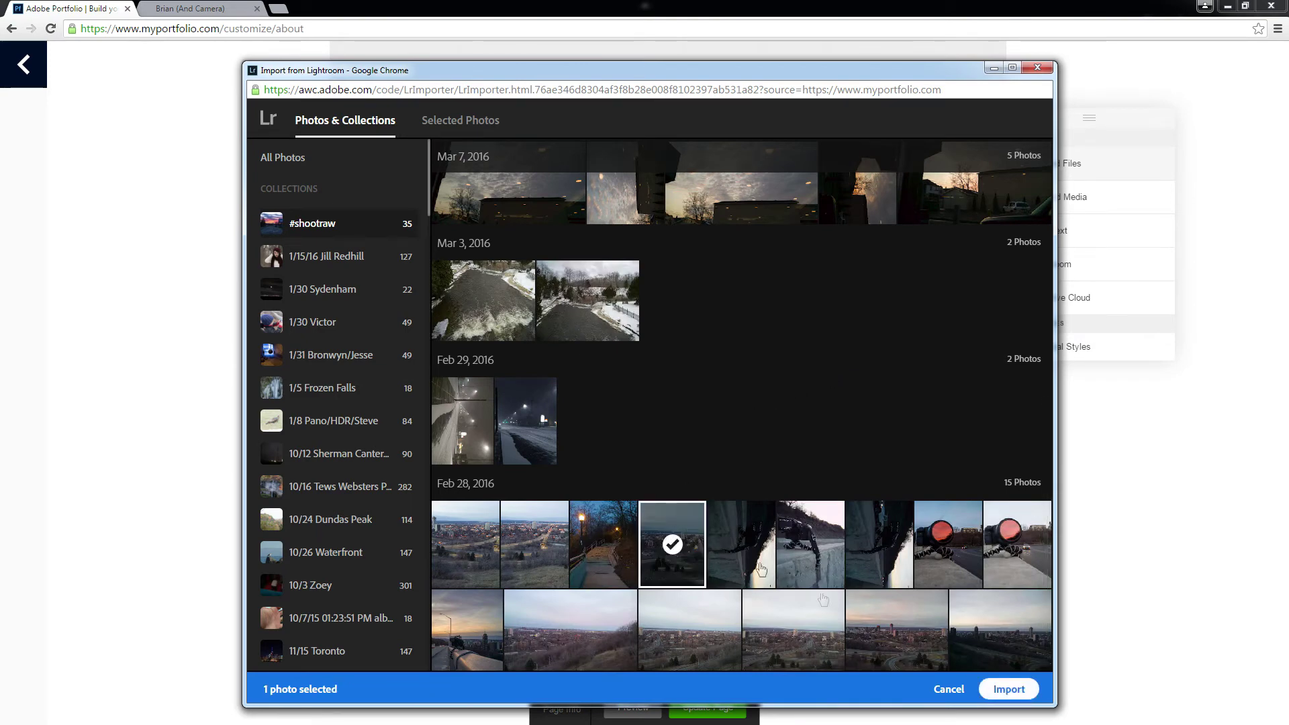
left_click(1010, 691)
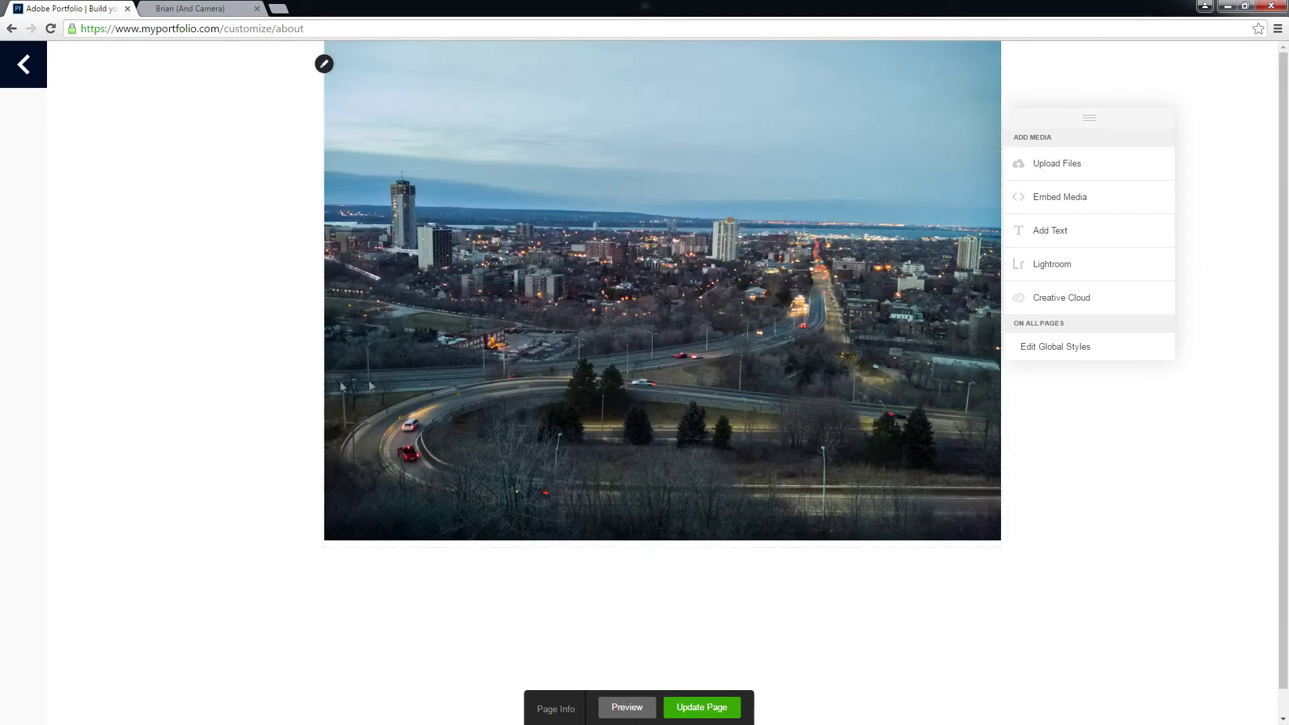
Narrow the skyline photo to 64% width in its Width & Alignment settings.
left_click(320, 65)
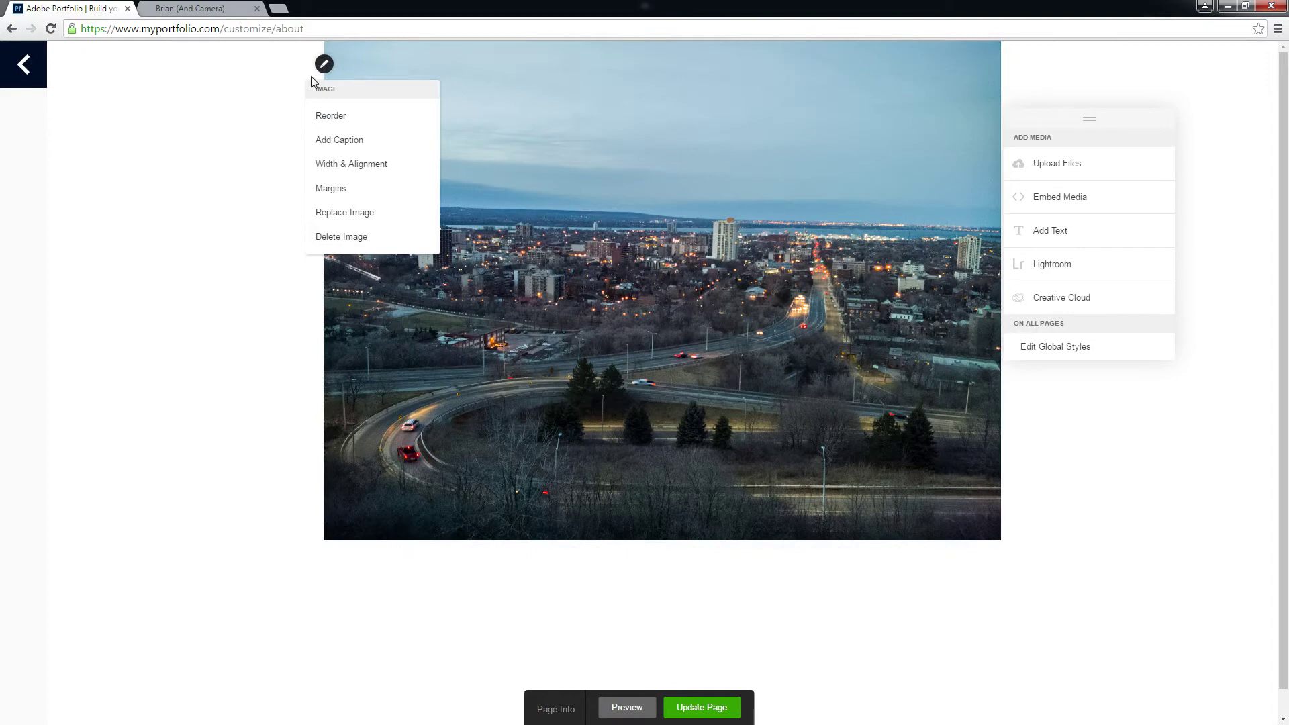
left_click(342, 166)
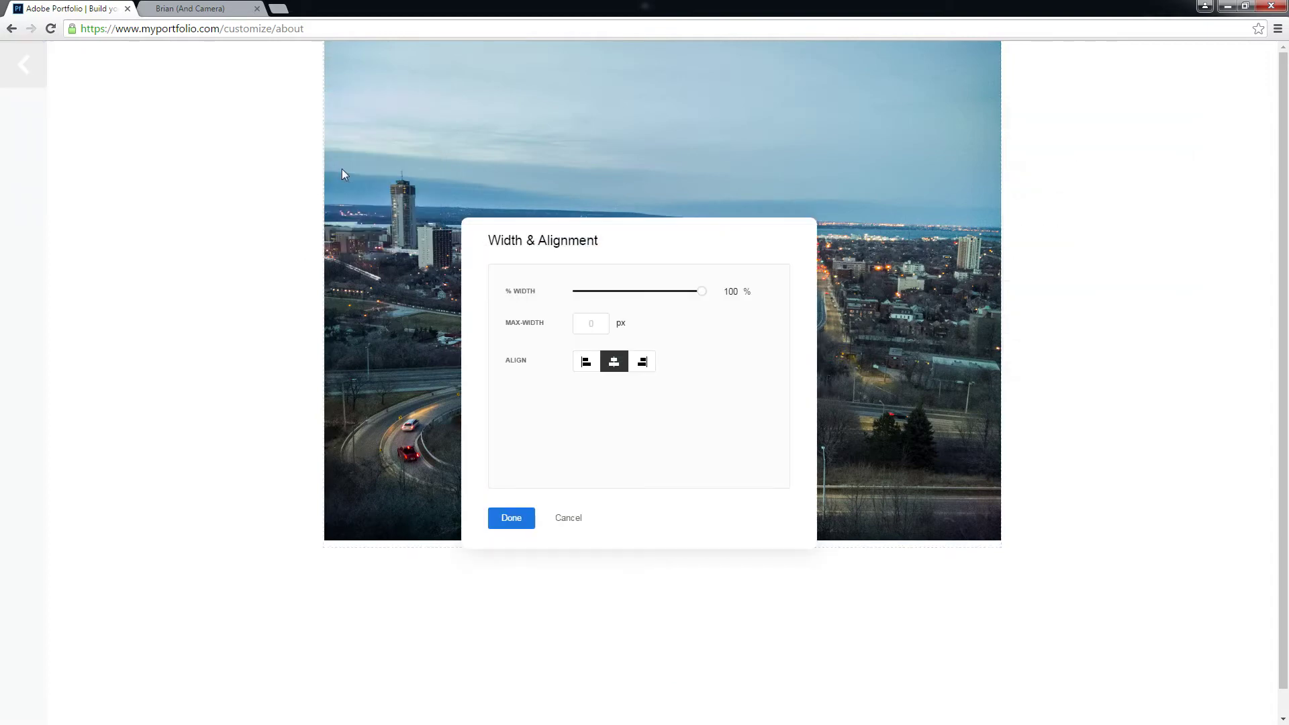
left_click_drag(702, 293, 658, 299)
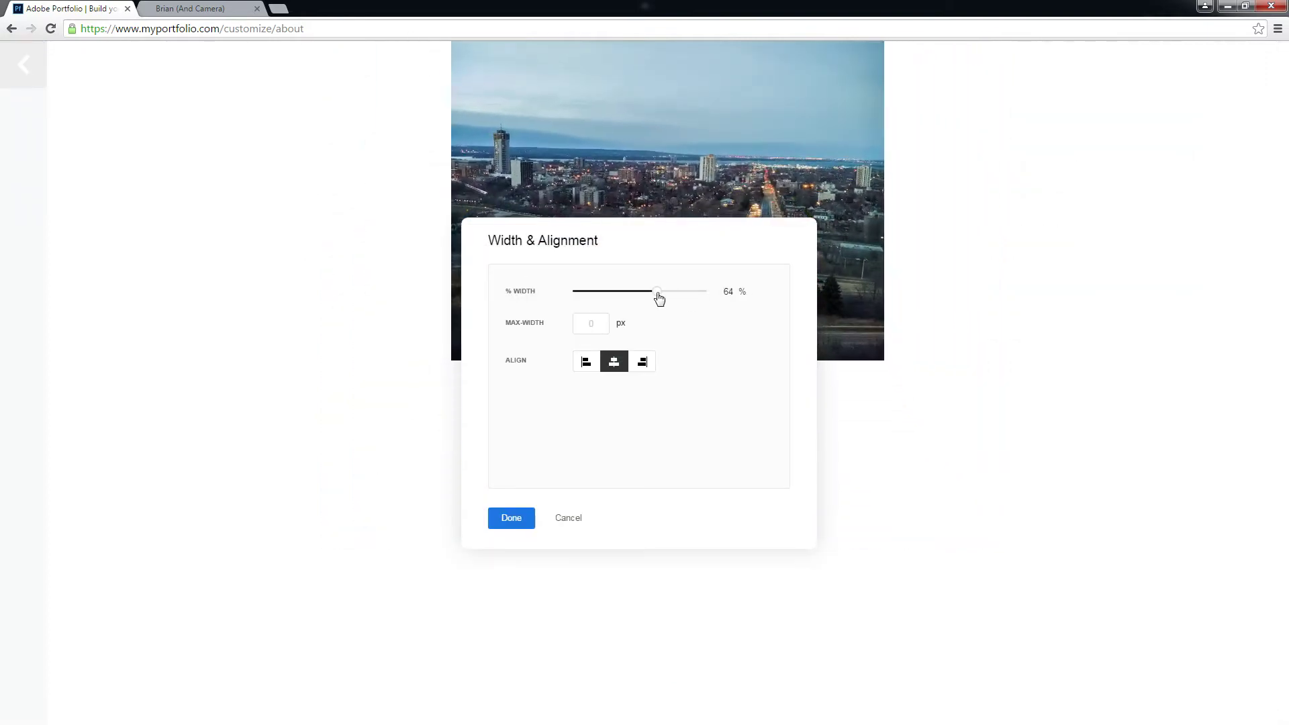
Add a short bio as a #hamont photographer below the photo, fix the typo, and update the page.
left_click(513, 523)
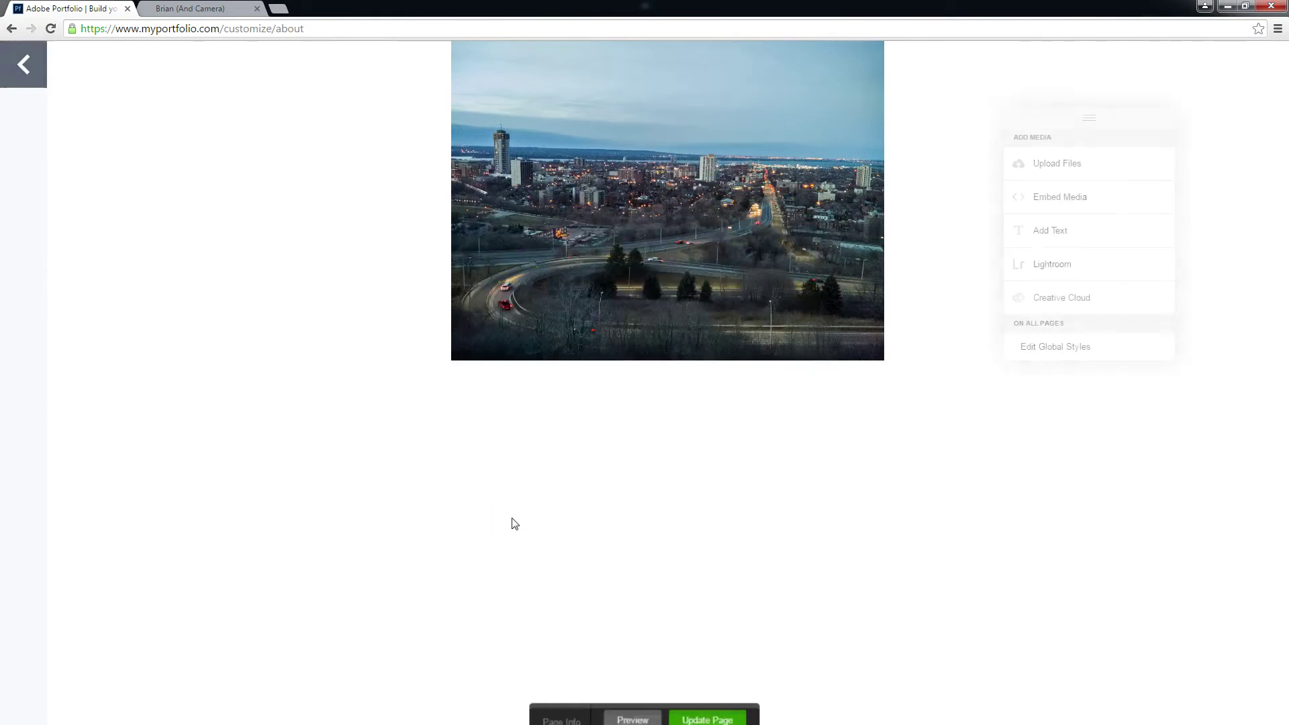
left_click(1028, 237)
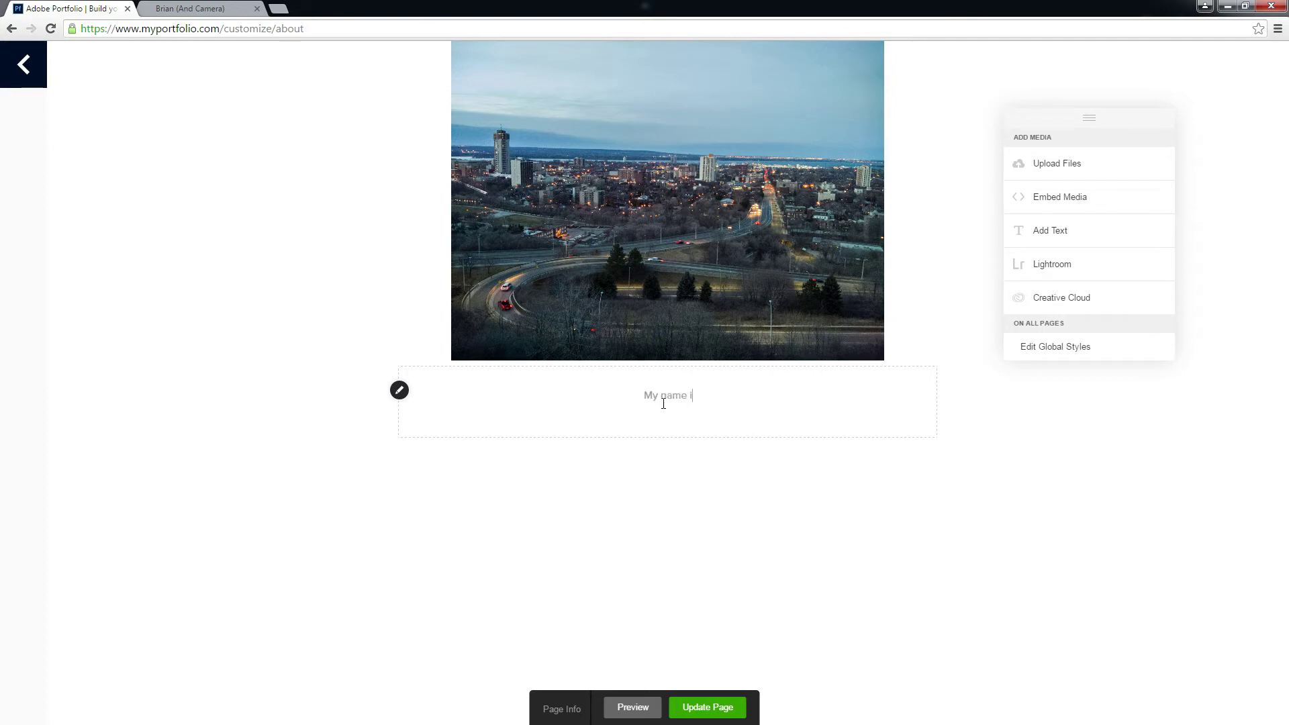
type("My name is Brian and I'm a #hamont photogra")
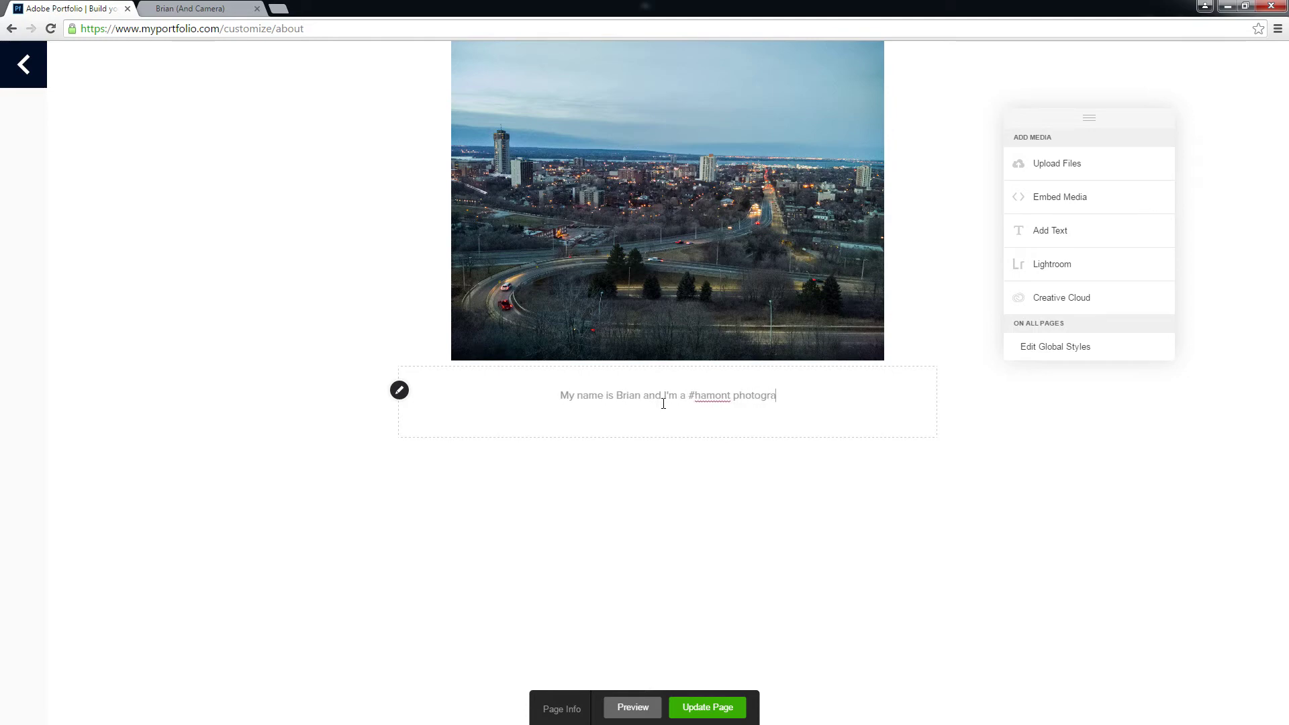
type("pher. Blah ")
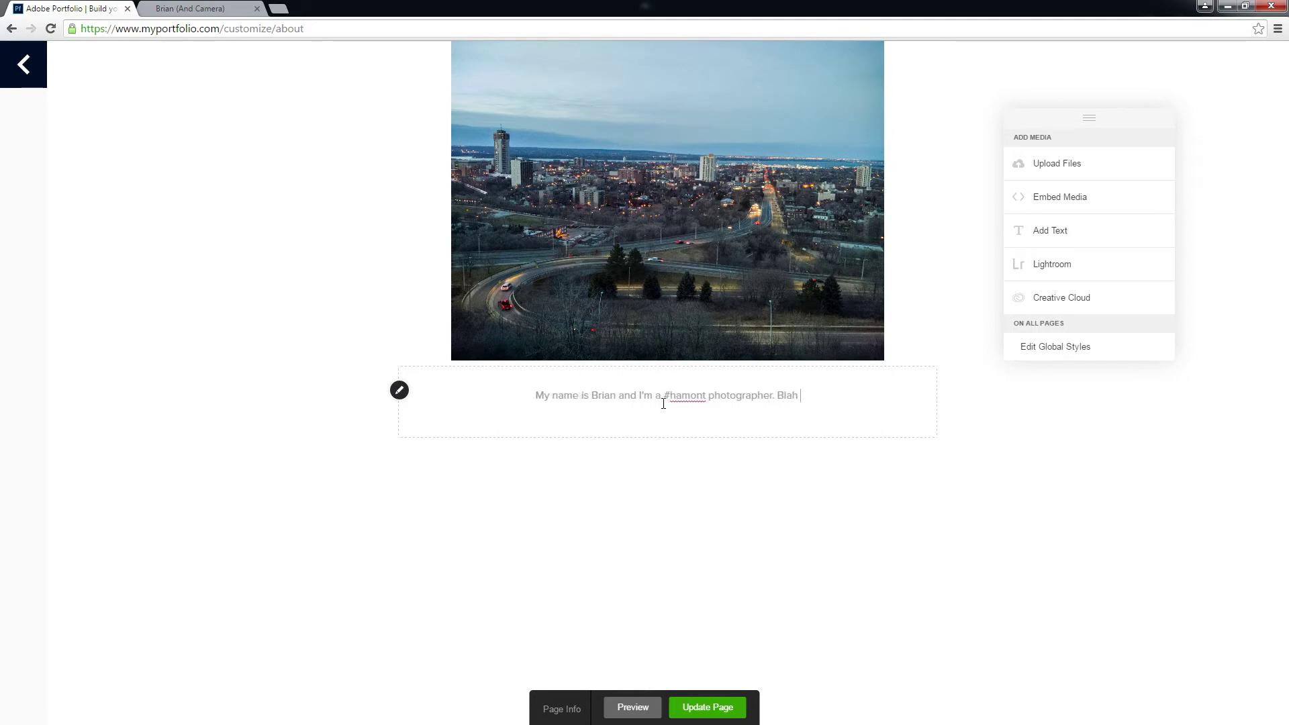
type("blah blahy.")
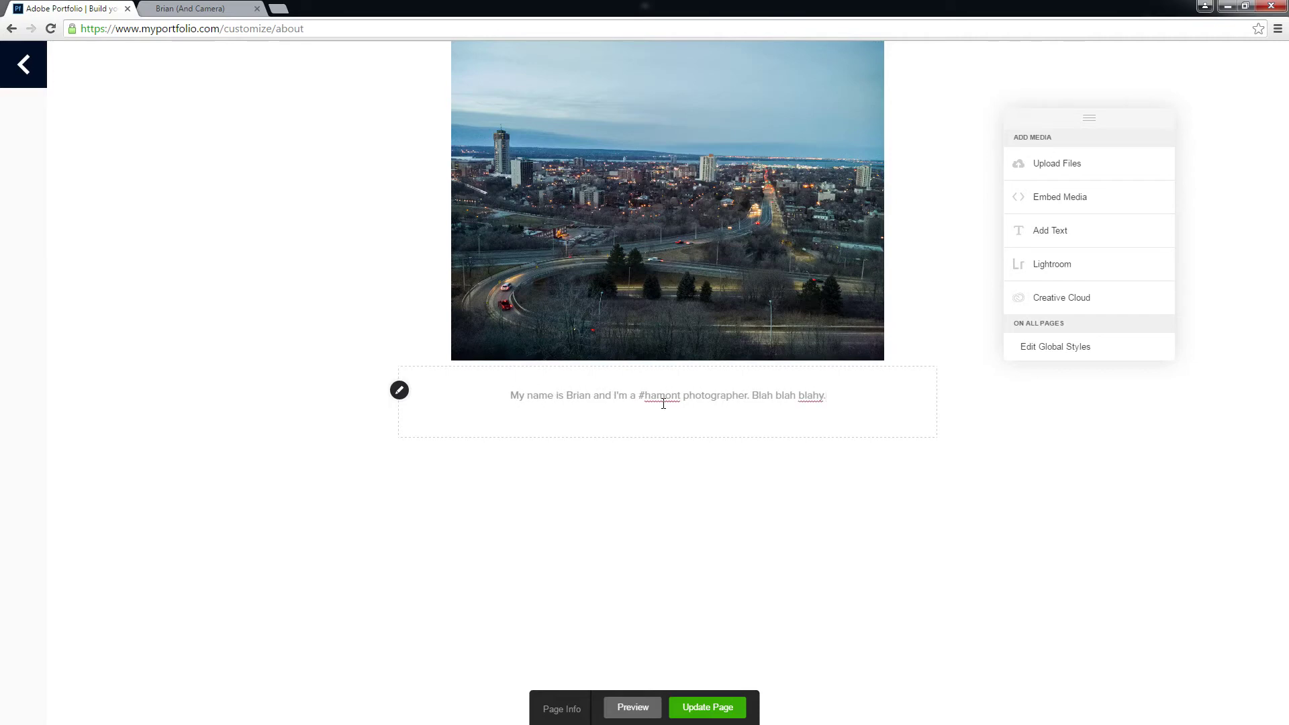
key("BackSpace")
key("BackSpace")
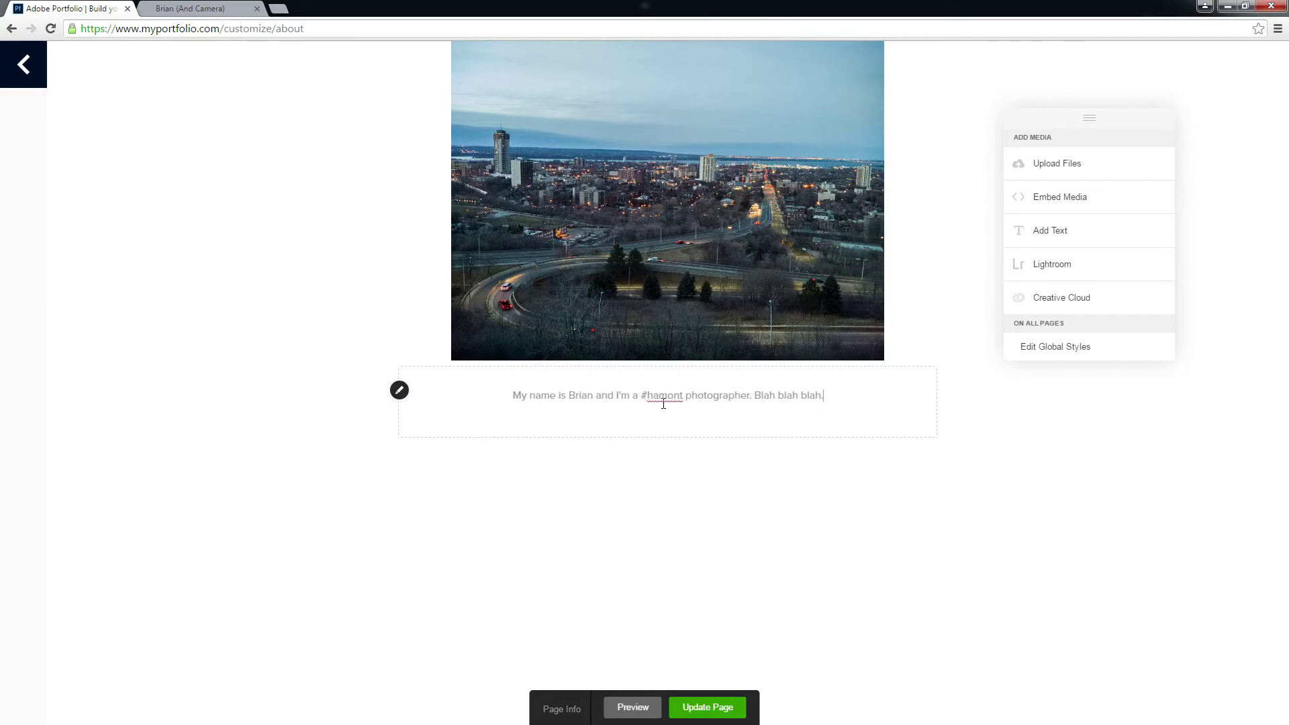
left_click(705, 709)
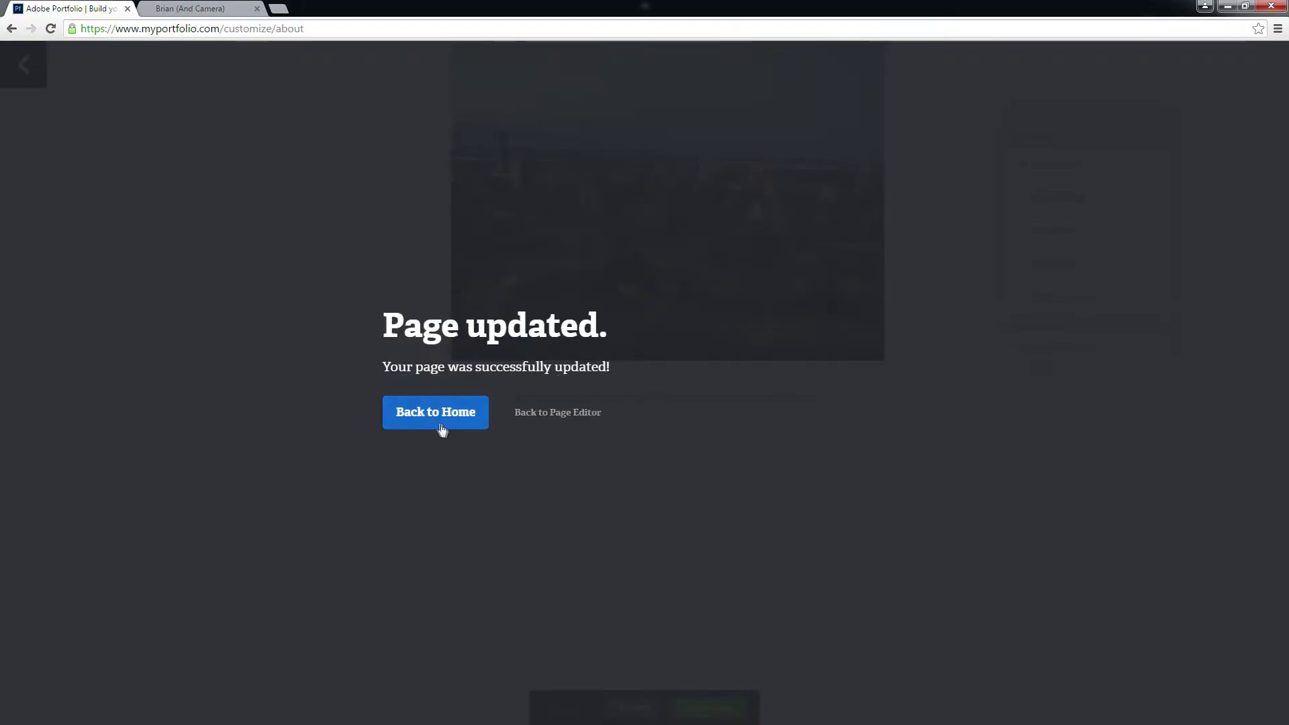
Reorder the navigation so About comes last, after Instagram and Facebook.
left_click(585, 412)
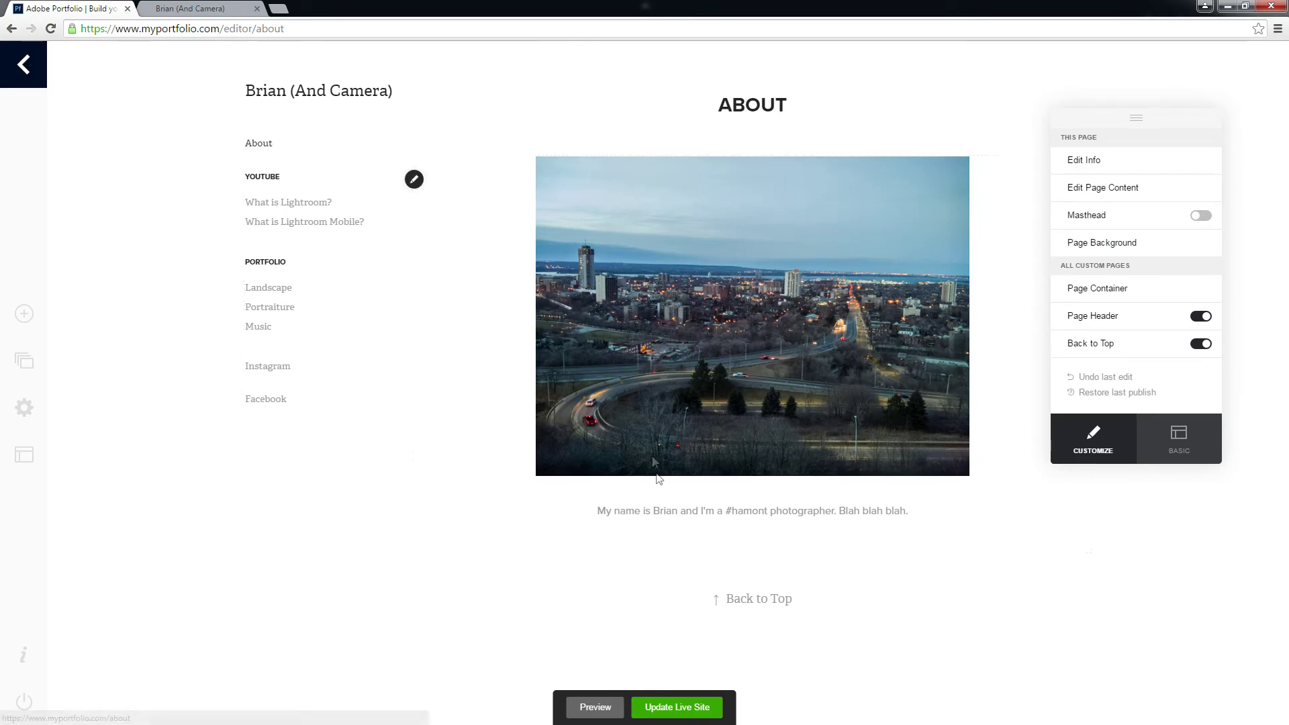
mouse_move(250, 150)
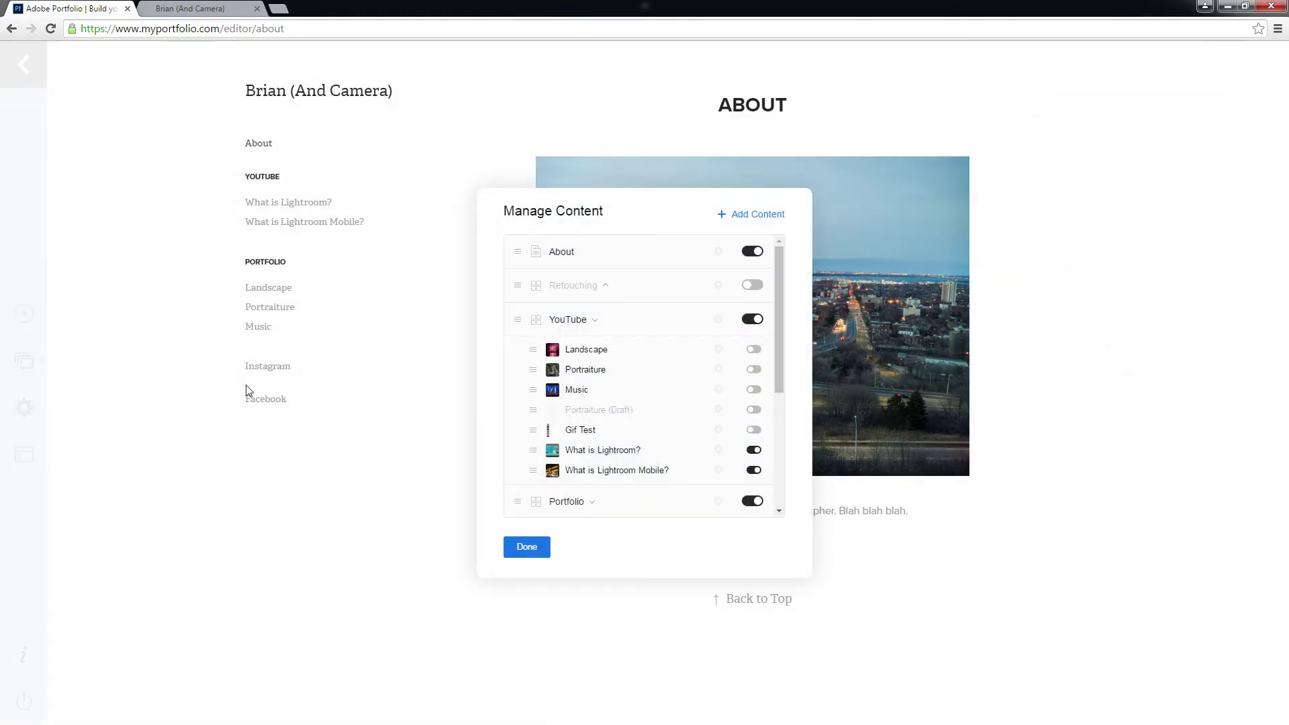
left_click_drag(521, 251, 524, 479)
scroll(526, 425, "down", 3)
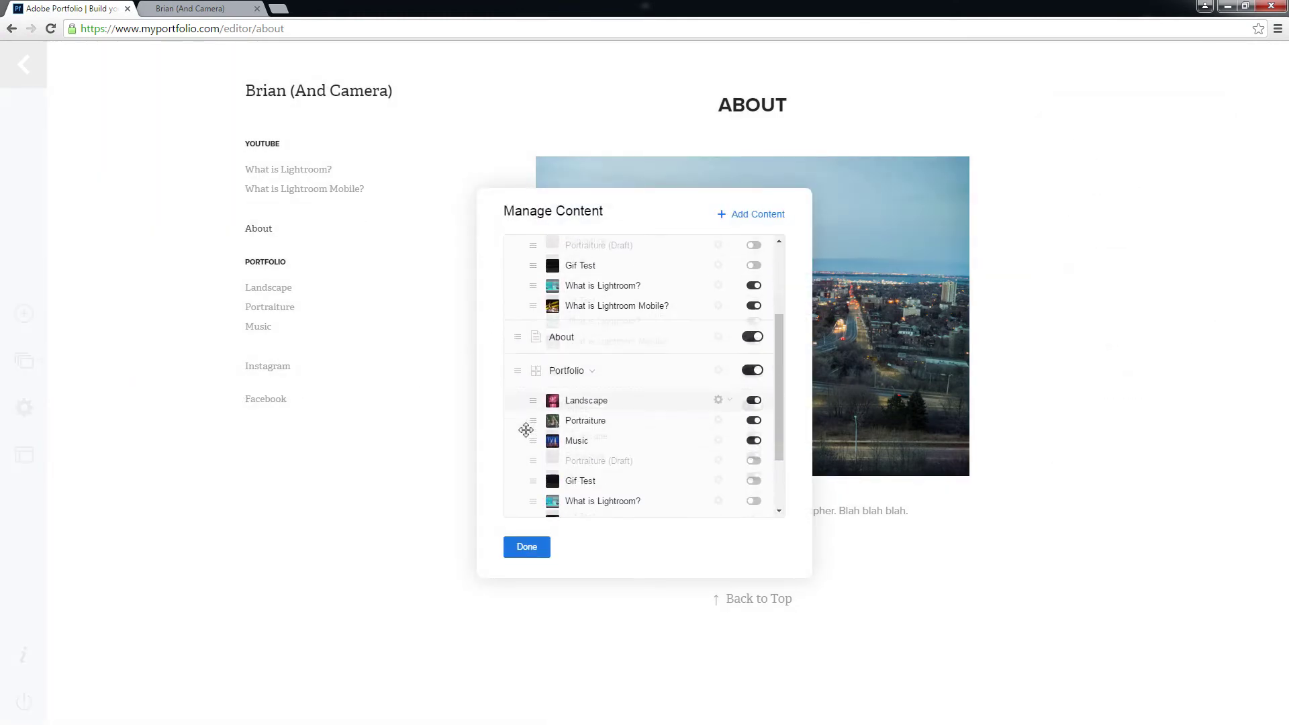
left_click_drag(522, 255, 511, 456)
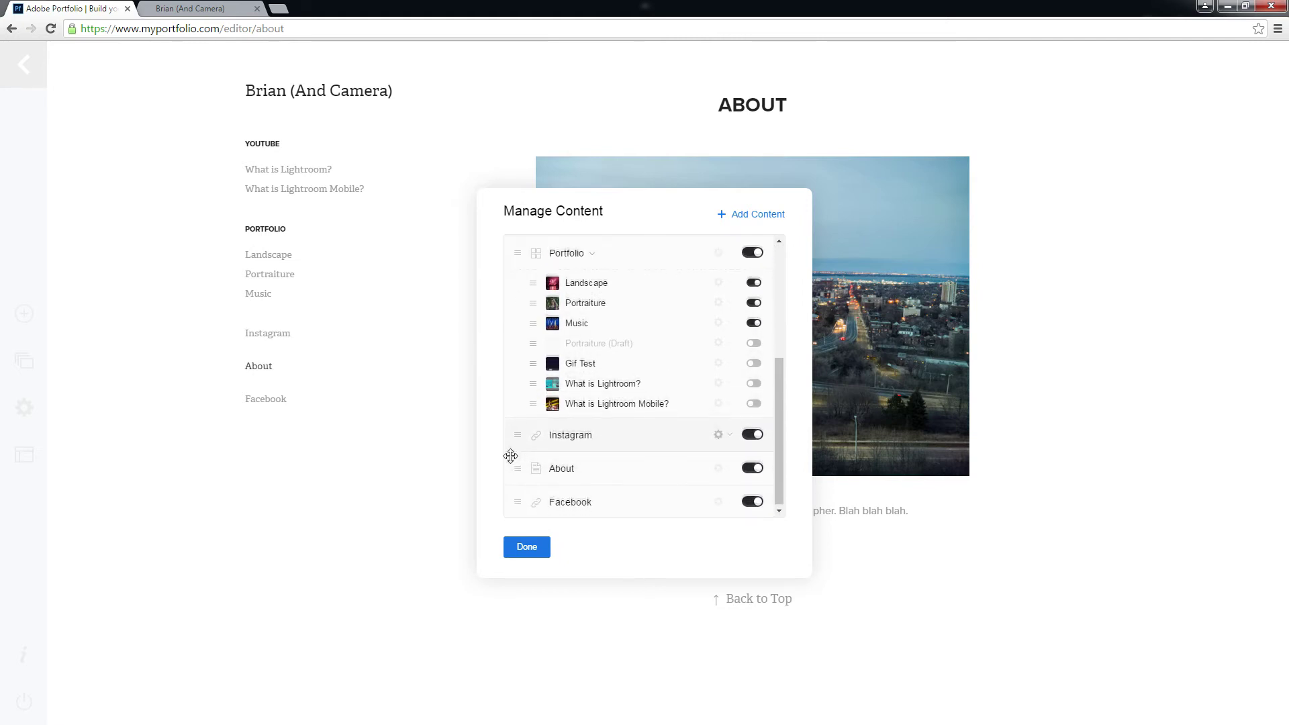
left_click_drag(509, 502, 504, 462)
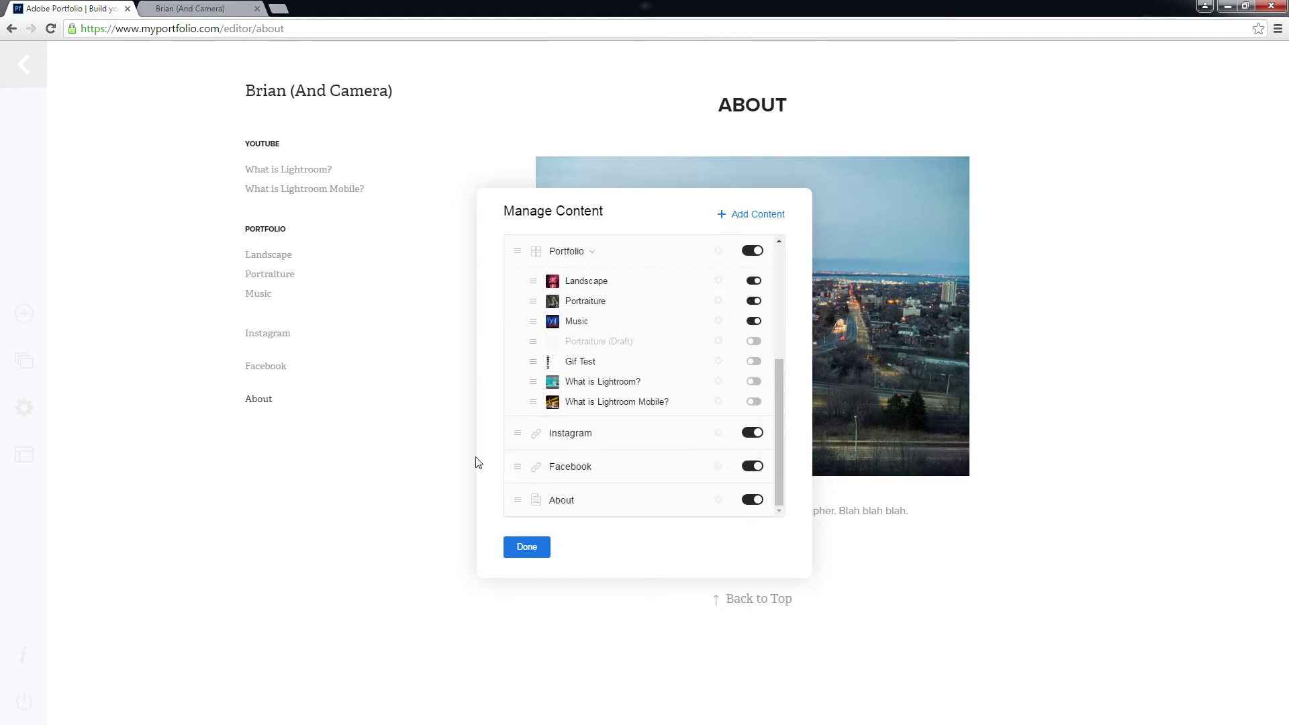
left_click(526, 548)
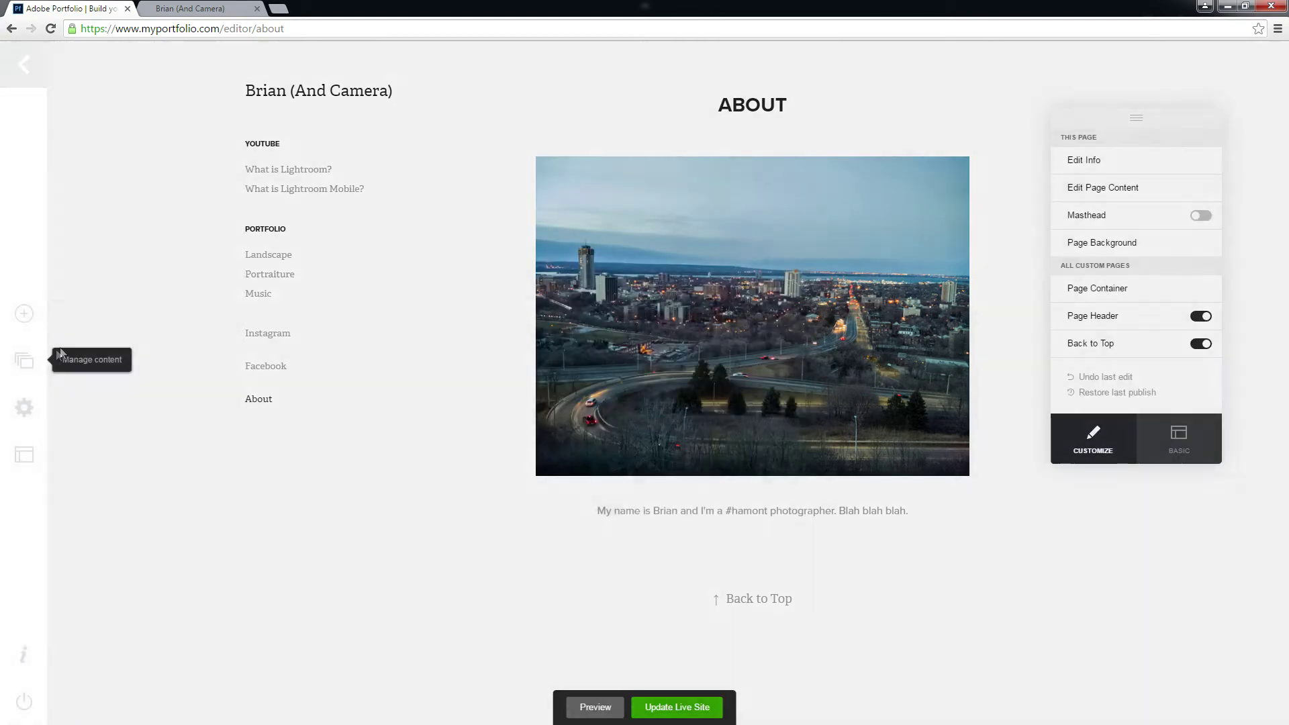
Scroll through the site content list to check the navigation order, then close it unchanged.
left_click(44, 362)
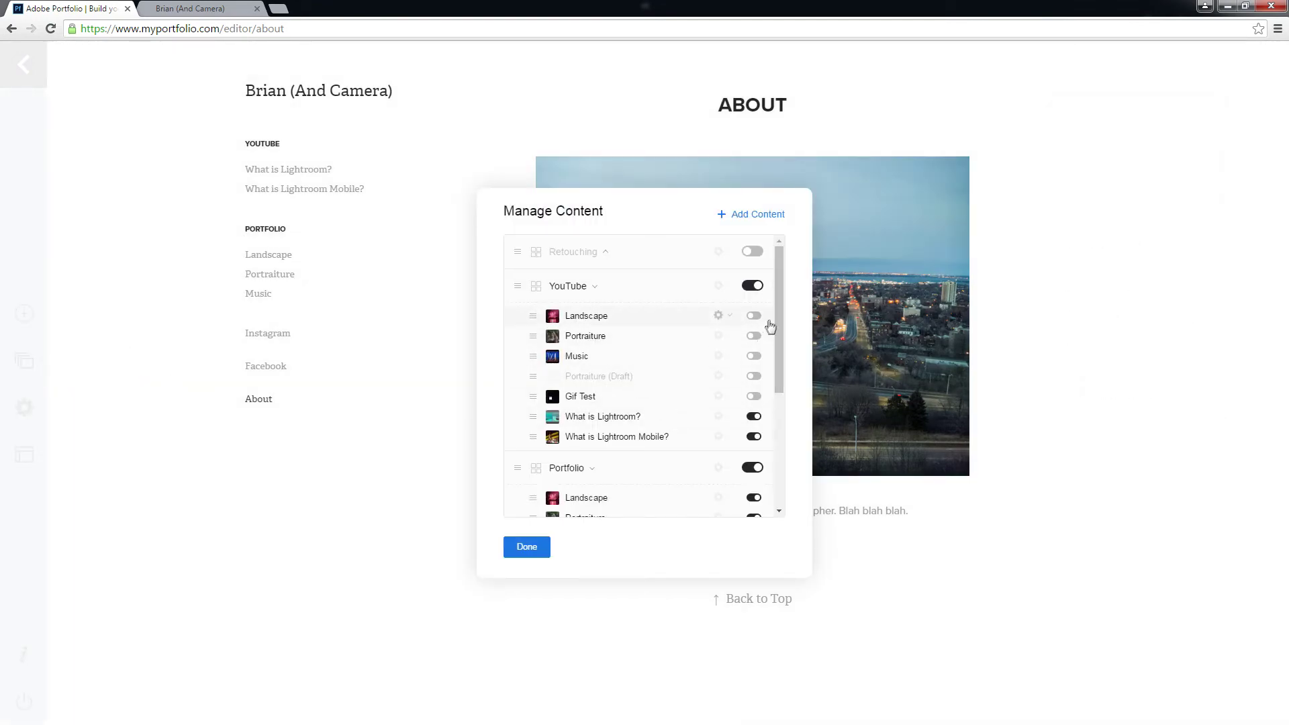
left_click_drag(778, 327, 784, 460)
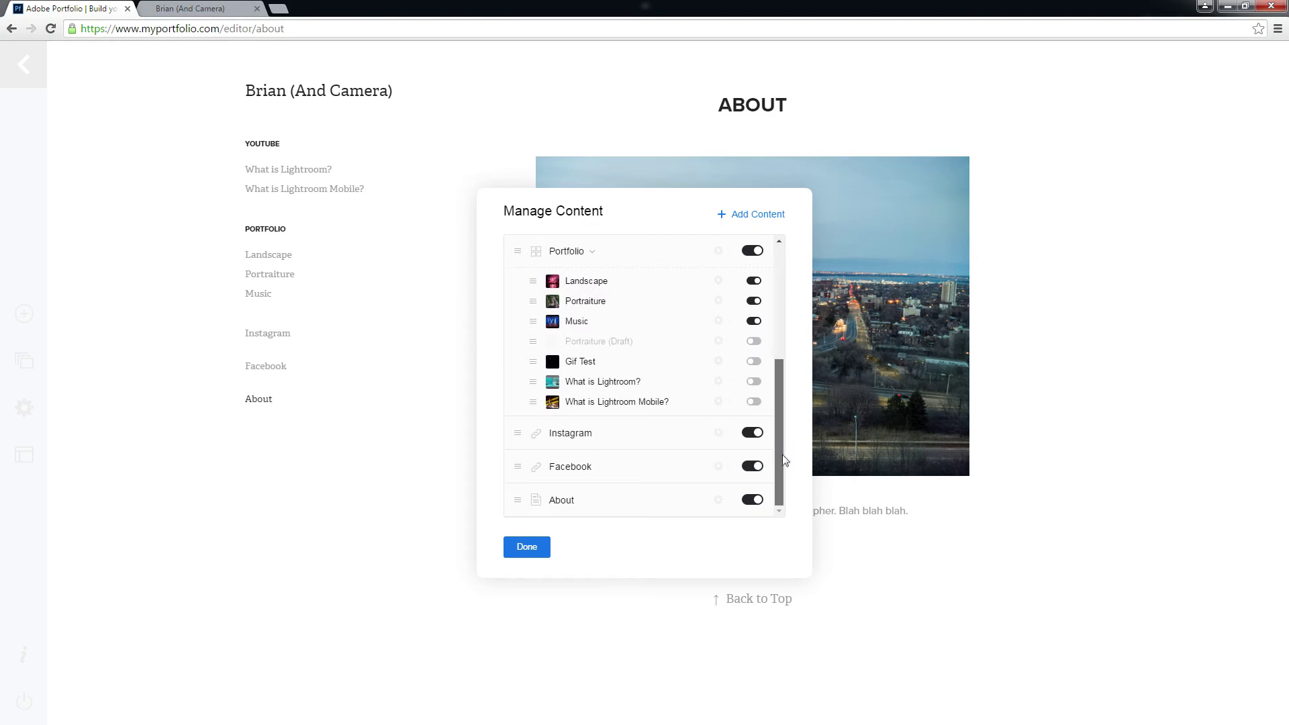
scroll(607, 407, "up", 3)
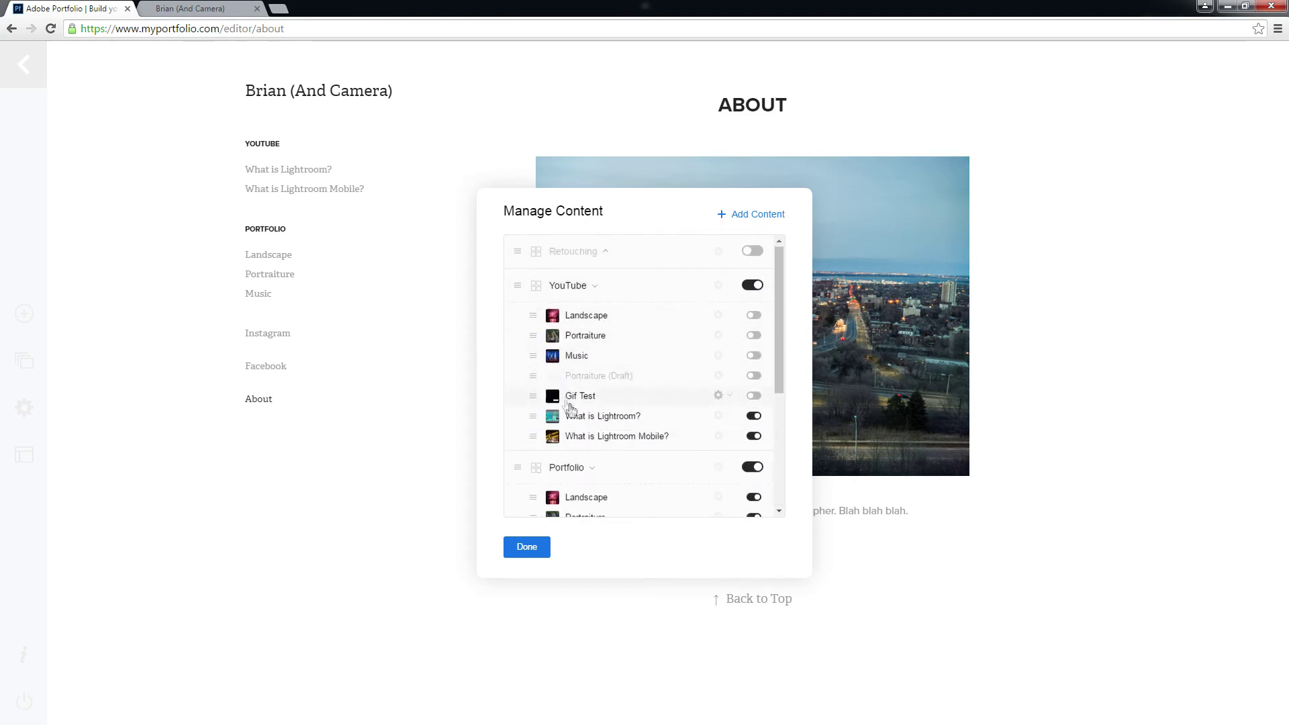
scroll(569, 407, "down", 3)
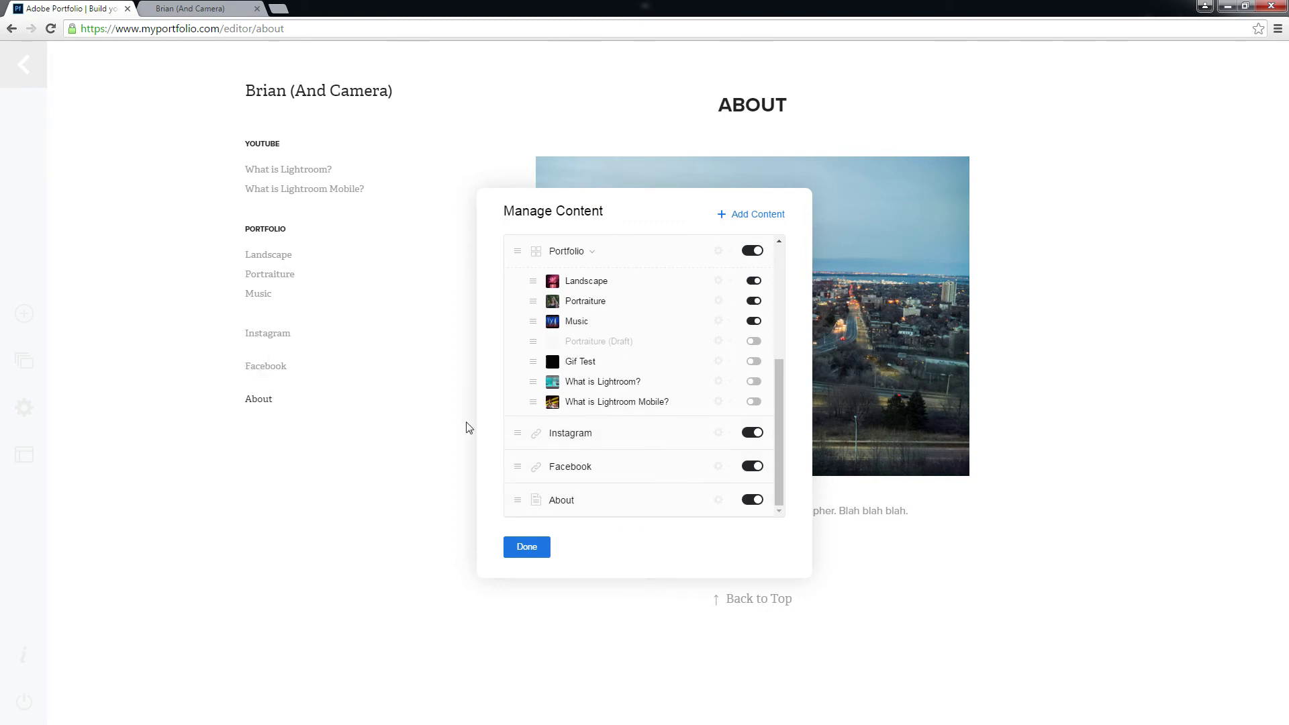
scroll(584, 454, "up", 2)
scroll(608, 456, "down", 2)
left_click(520, 553)
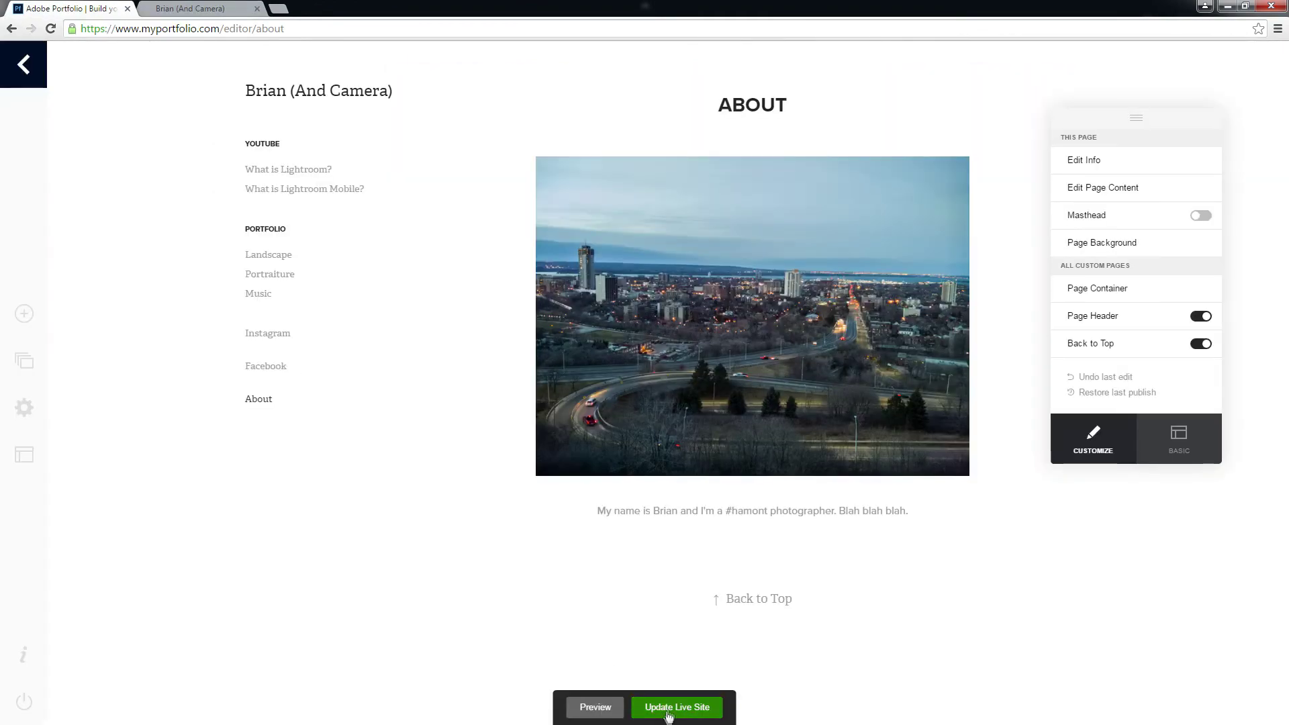
Publish the edits to the live site and view the published About page.
left_click(673, 707)
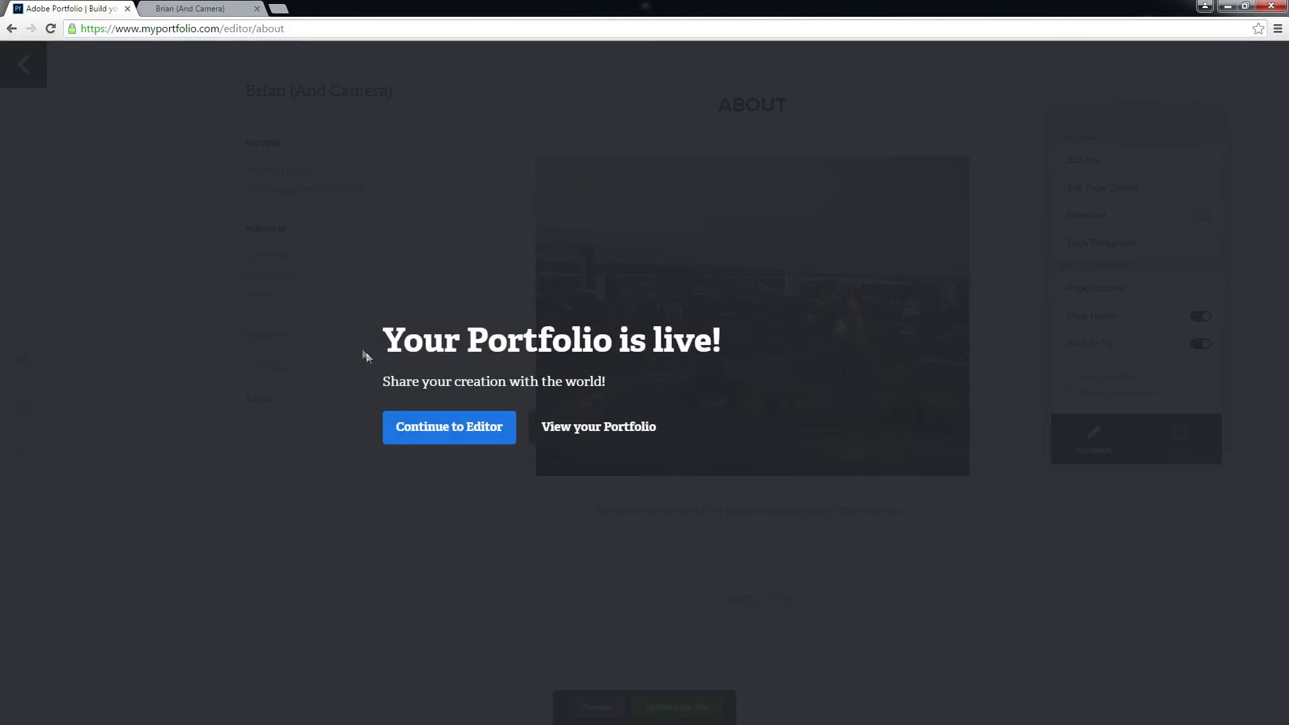
left_click(481, 432)
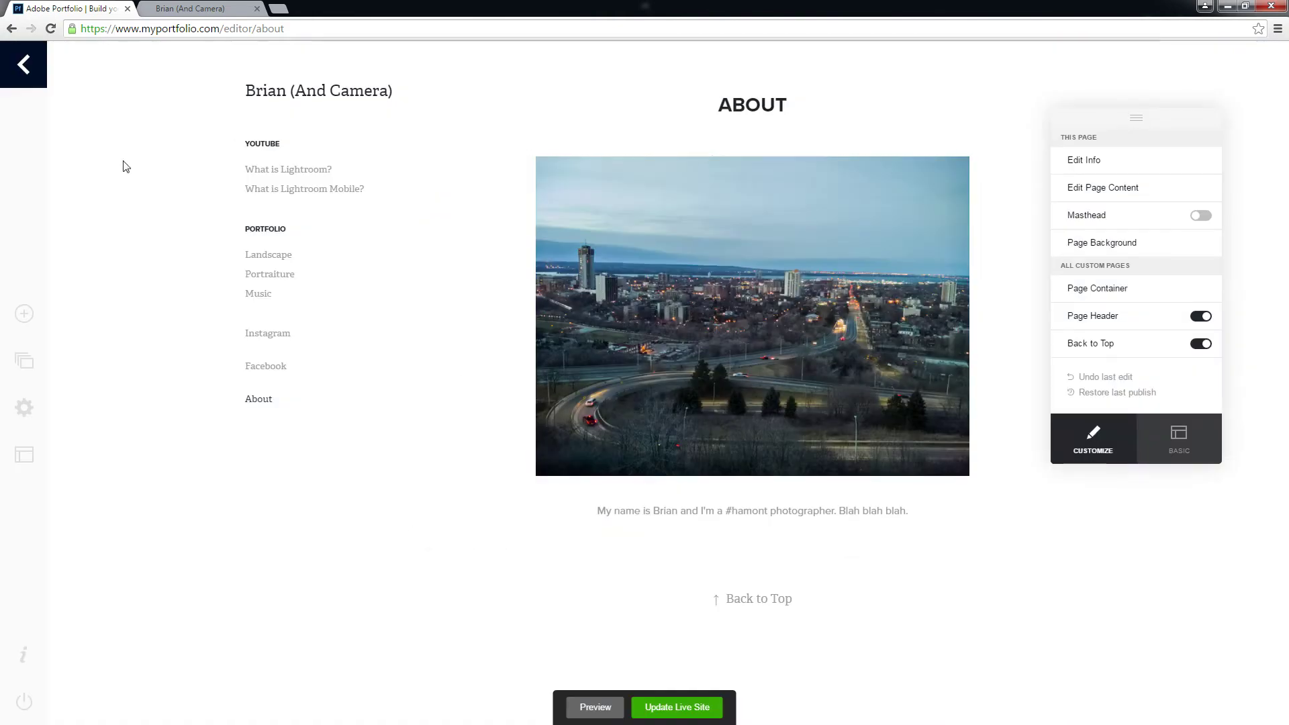
left_click(174, 8)
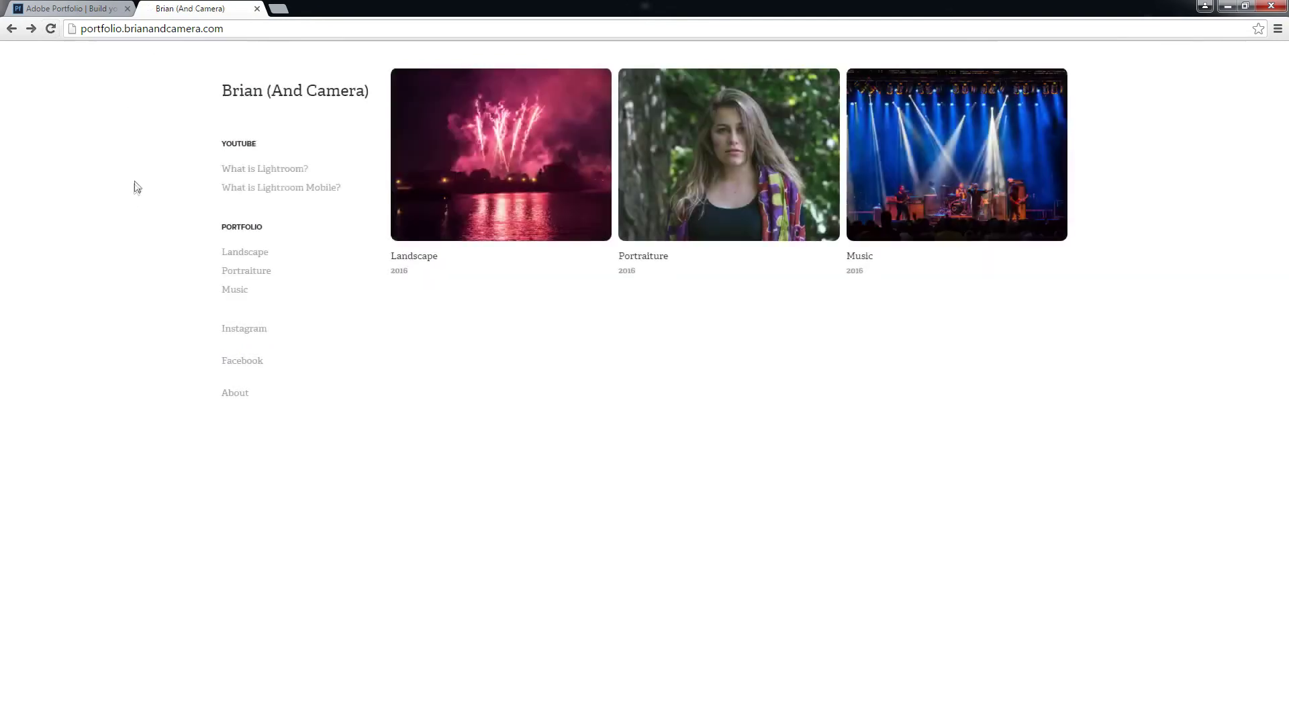
left_click(230, 394)
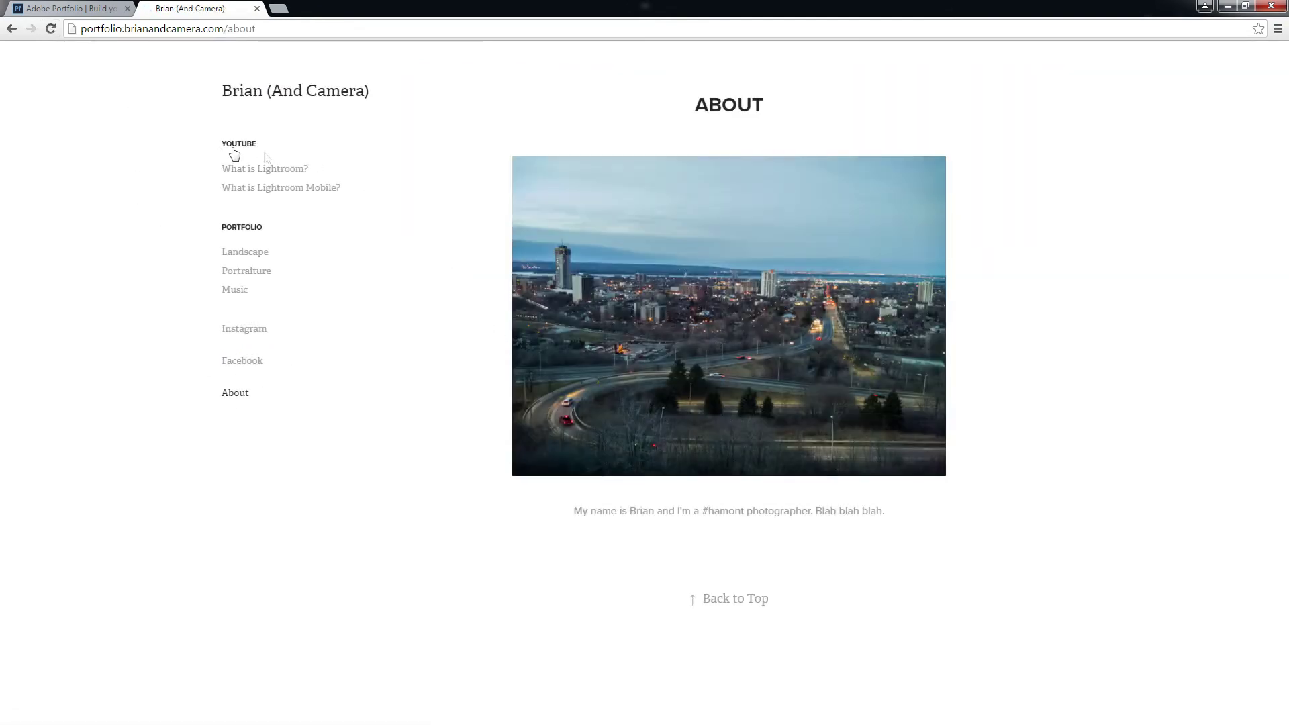
Browse the live Landscape and Portraiture galleries.
left_click(244, 261)
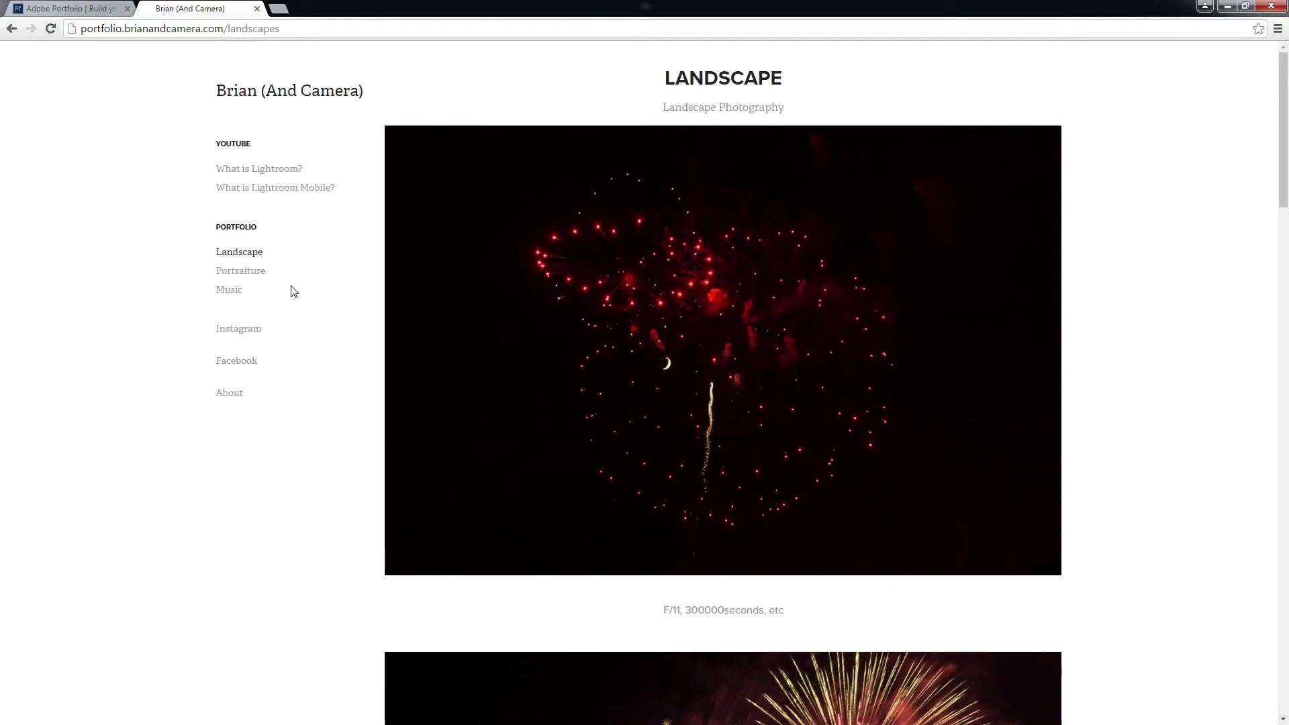
left_click(249, 276)
scroll(317, 302, "down", 14)
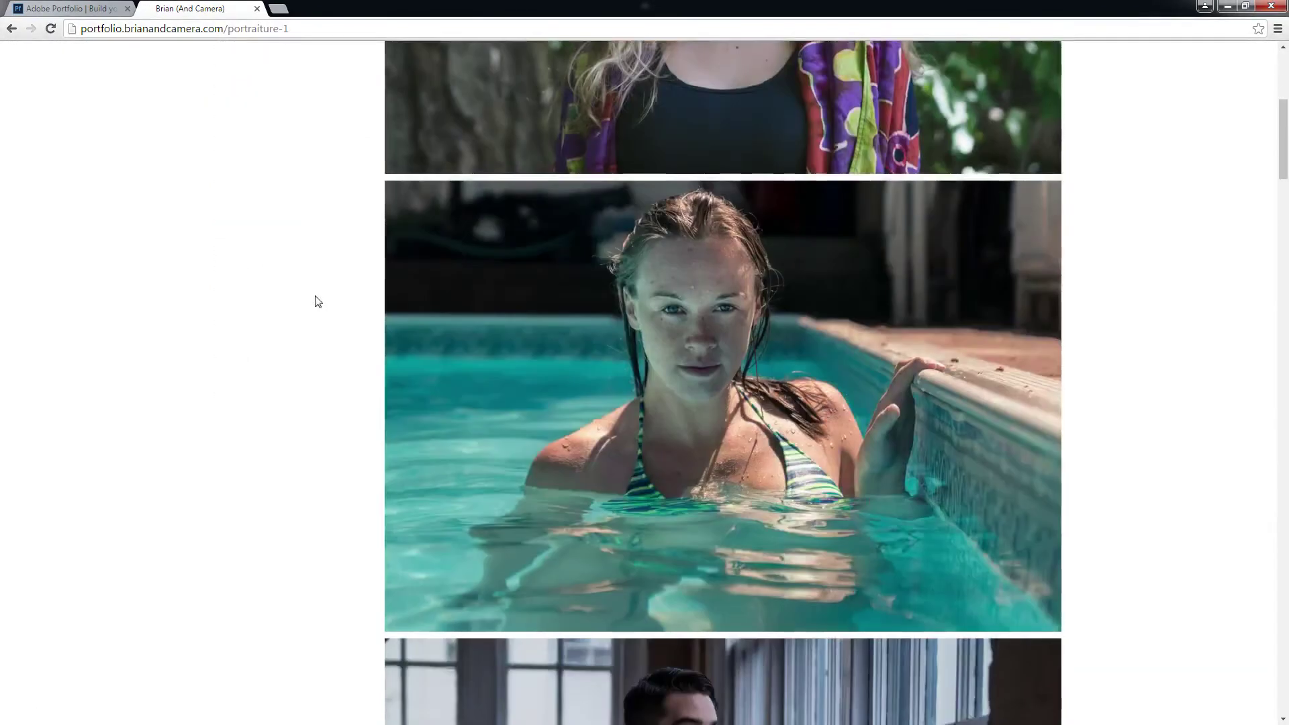
scroll(318, 295, "down", 20)
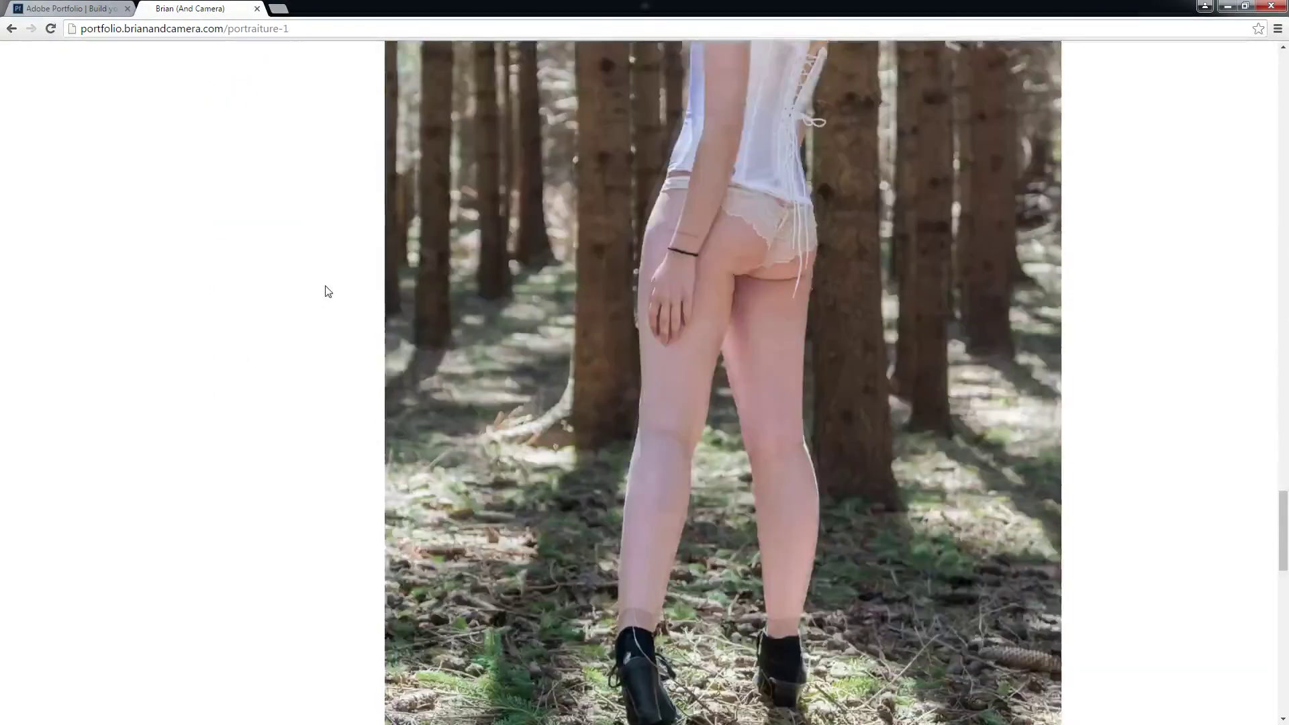
scroll(333, 294, "down", 8)
scroll(330, 296, "up", 20)
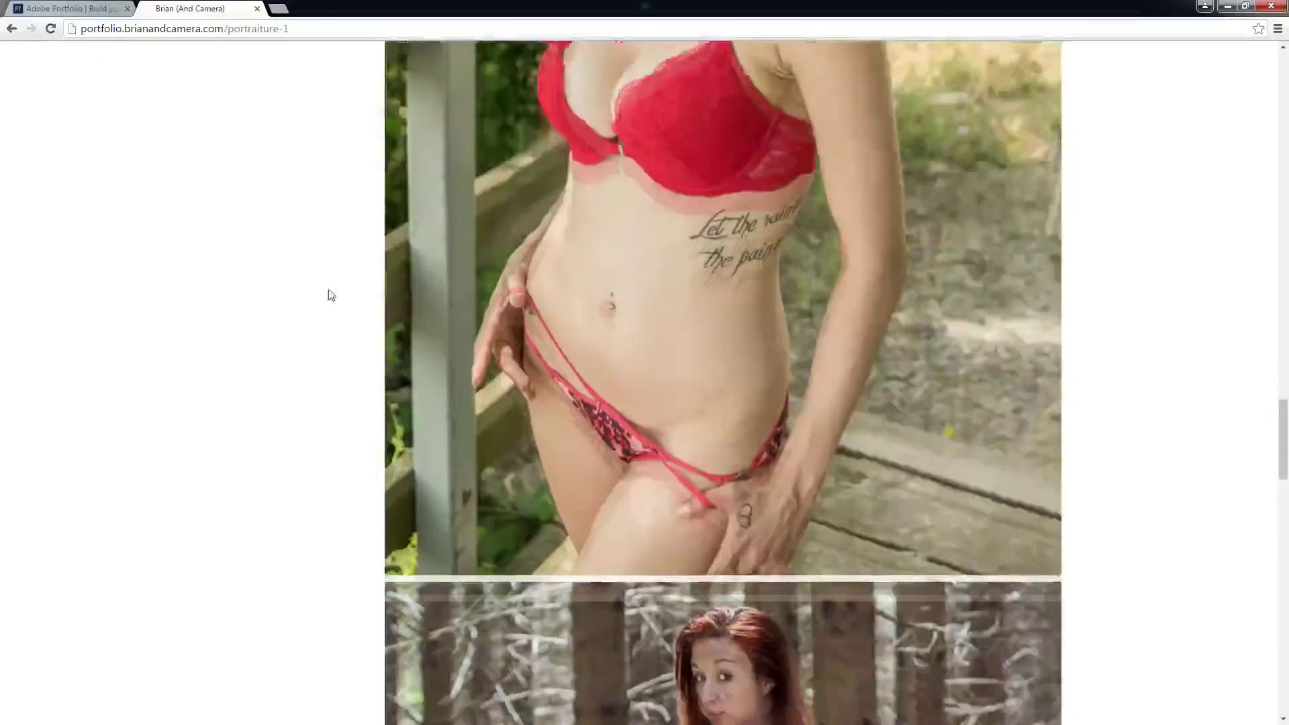
scroll(328, 296, "up", 20)
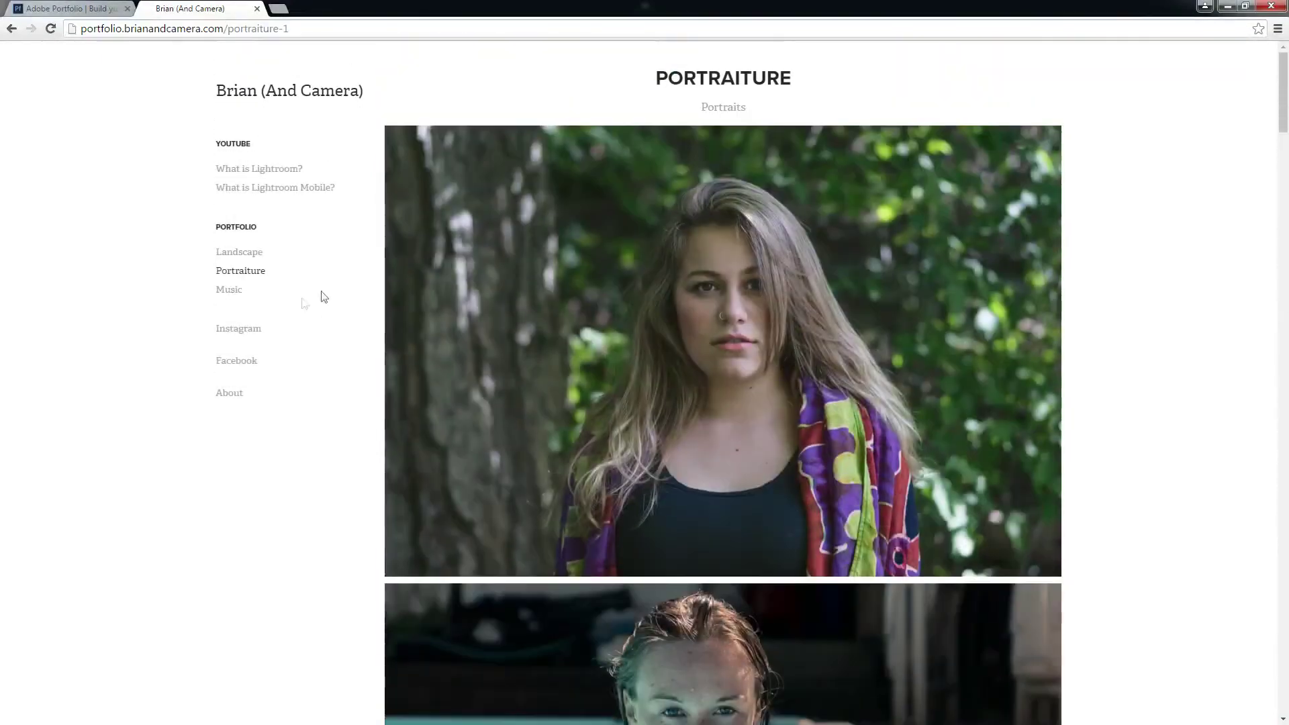
Check the live Music gallery and projects overview, then return to the editor.
left_click(227, 289)
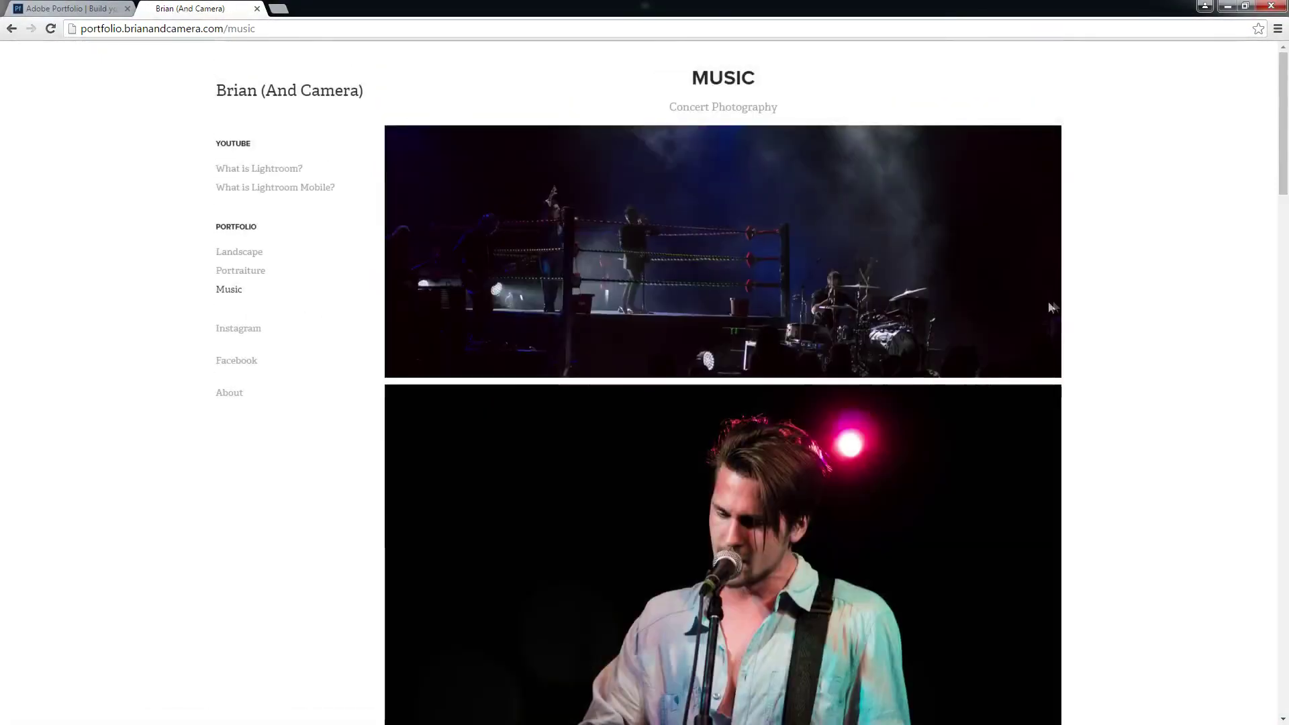
scroll(1042, 281, "down", 10)
scroll(1042, 281, "down", 15)
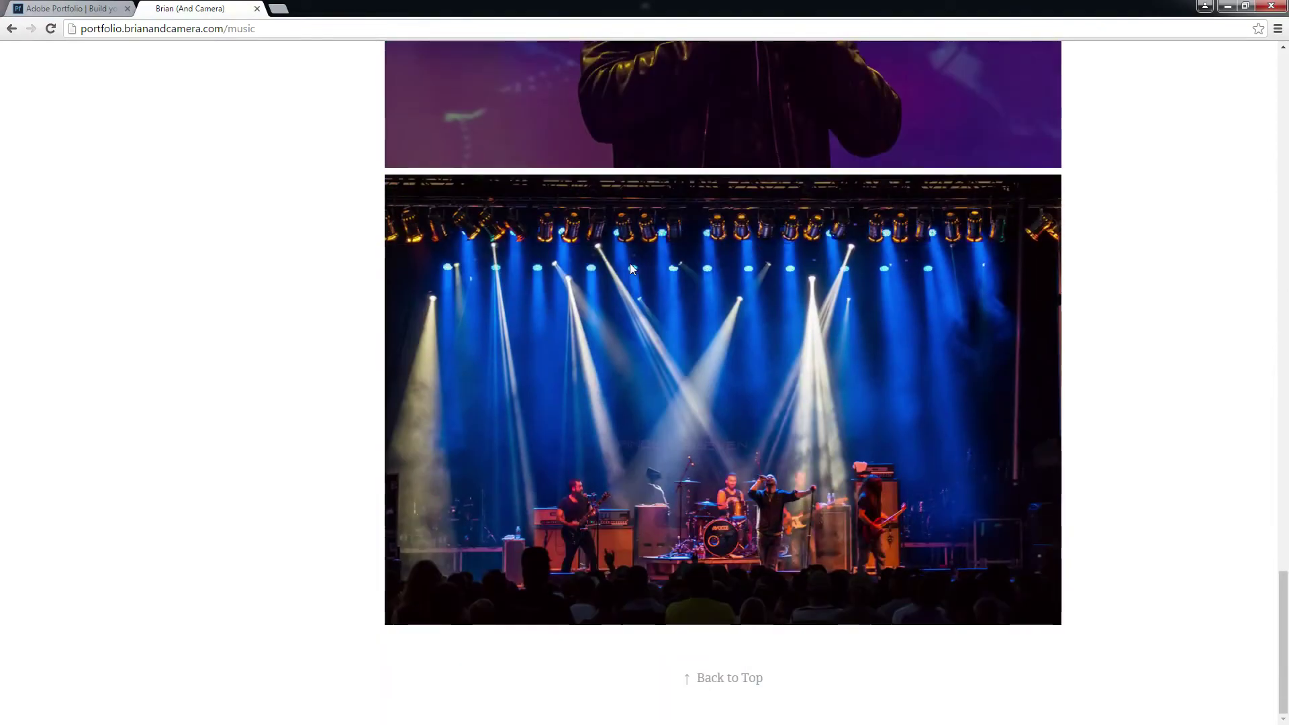
left_click(722, 678)
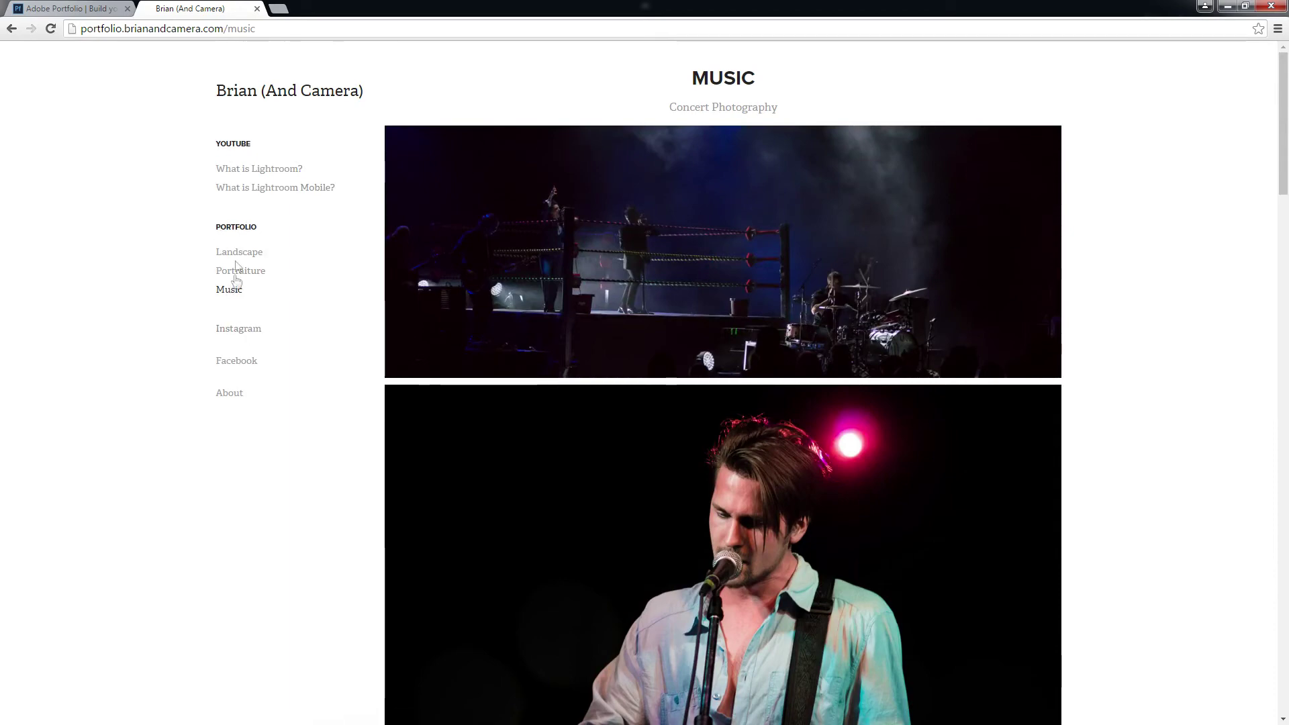
left_click(238, 230)
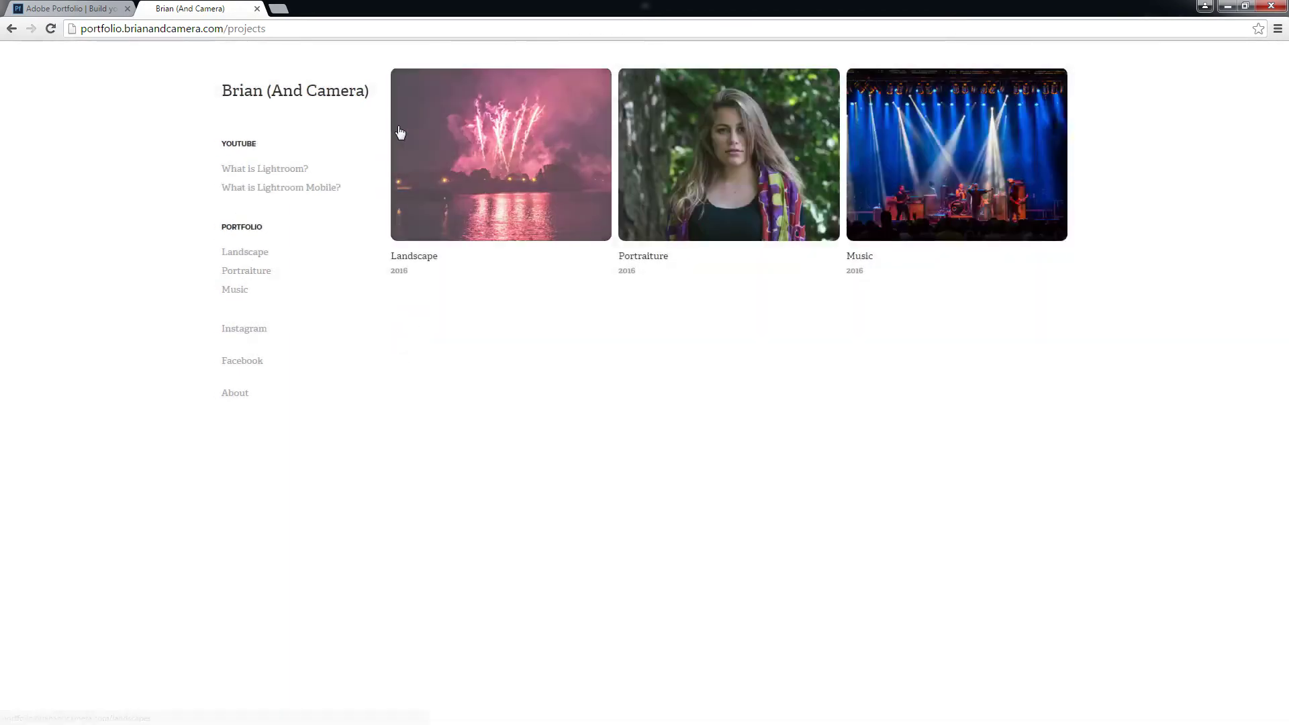
left_click(61, 14)
On the projects gallery page, test both toggles, leaving Navigation on and the Footer off.
left_click(259, 232)
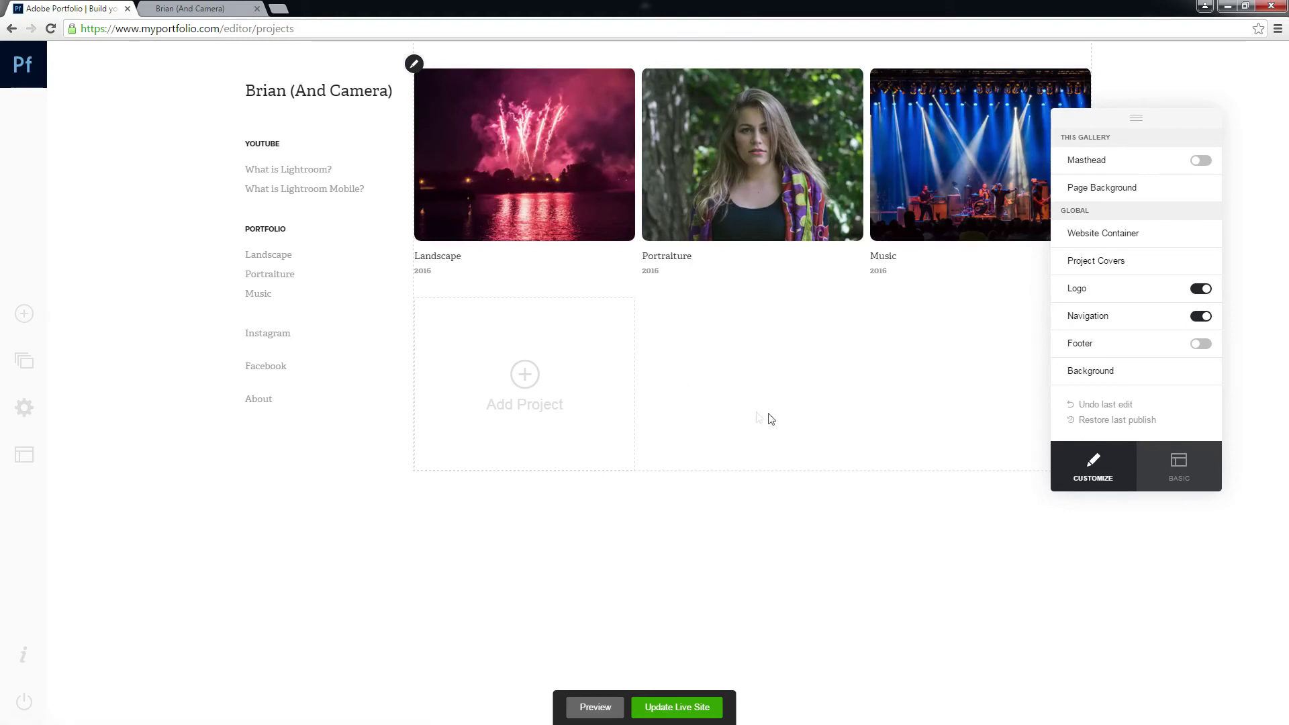
left_click(1203, 317)
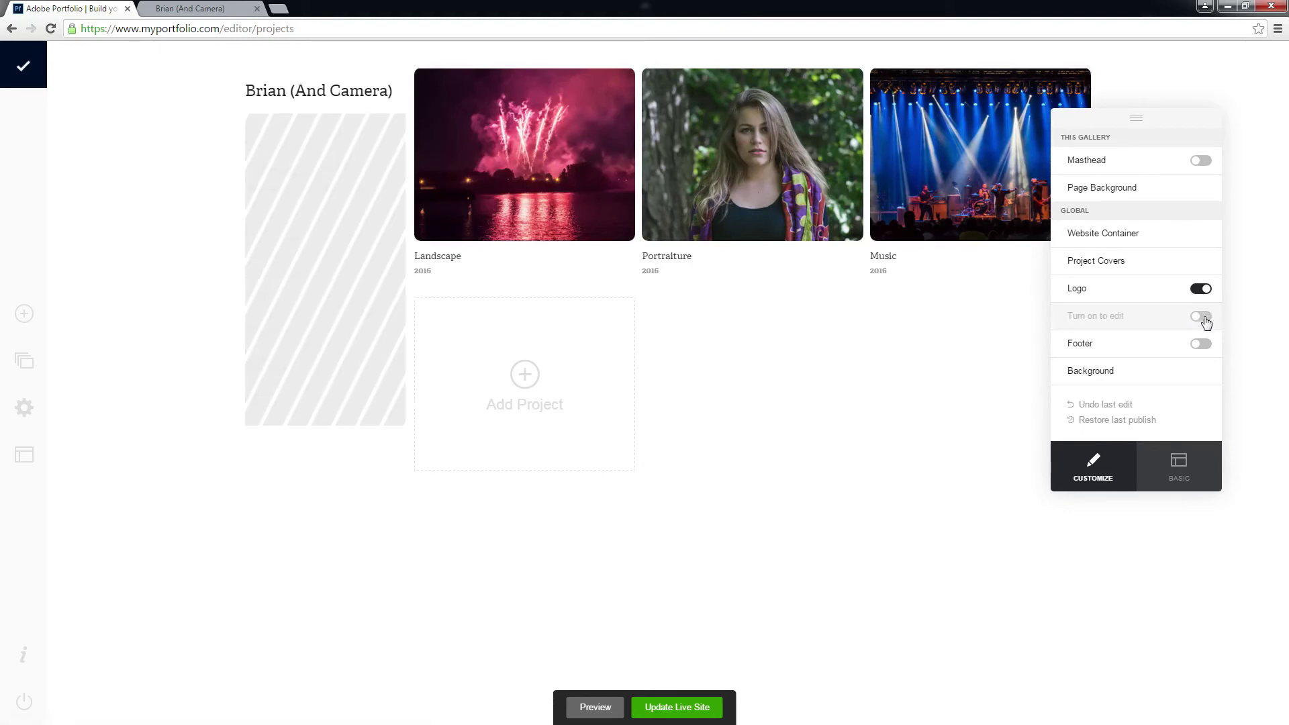
left_click(1203, 317)
left_click(1202, 346)
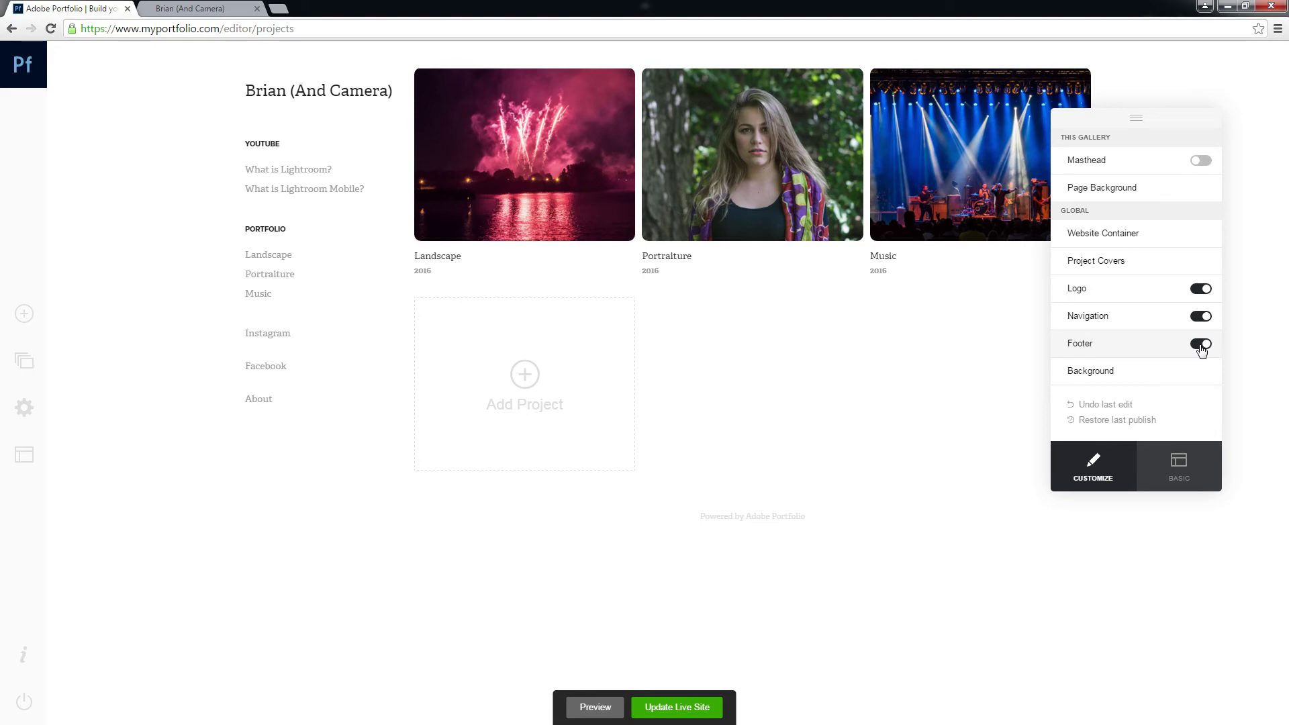
left_click(1202, 345)
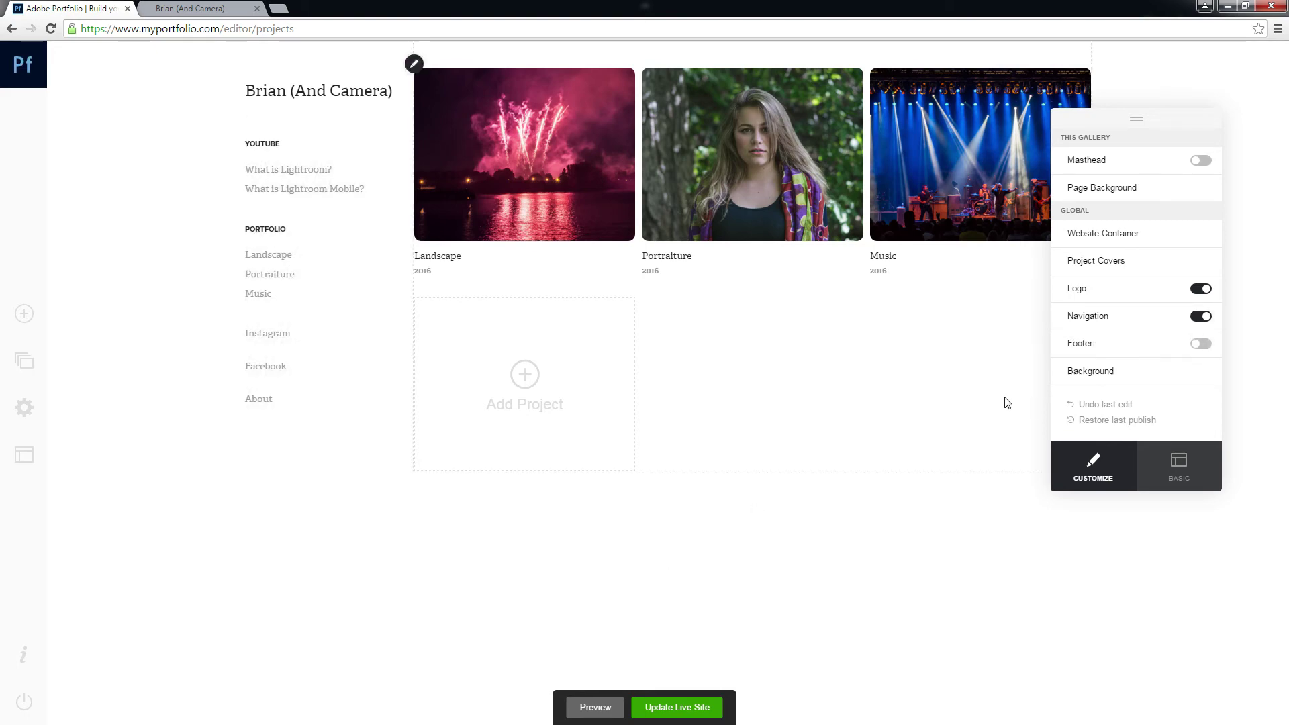
left_click(1089, 263)
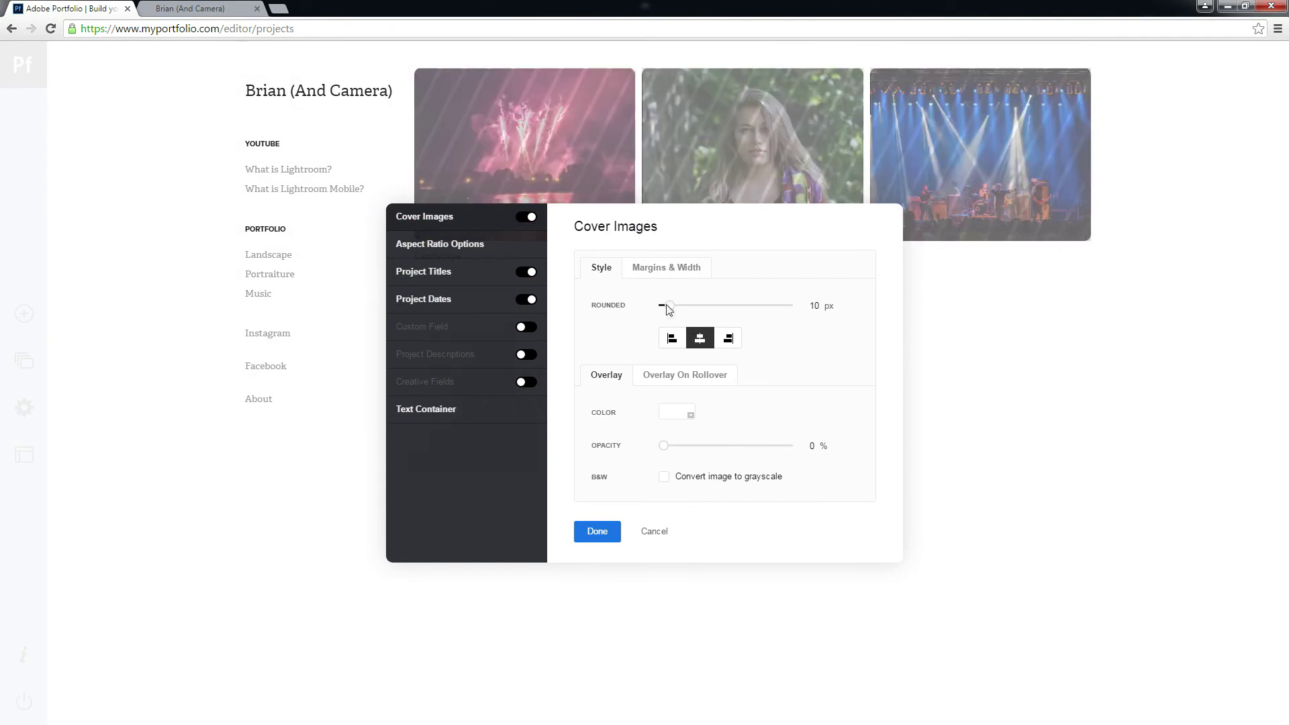
Give project covers 15 px rounded corners with grayscale off, and apply the cover settings.
mouse_move(667, 306)
left_mouse_down()
mouse_move(744, 314)
mouse_move(669, 316)
left_mouse_up()
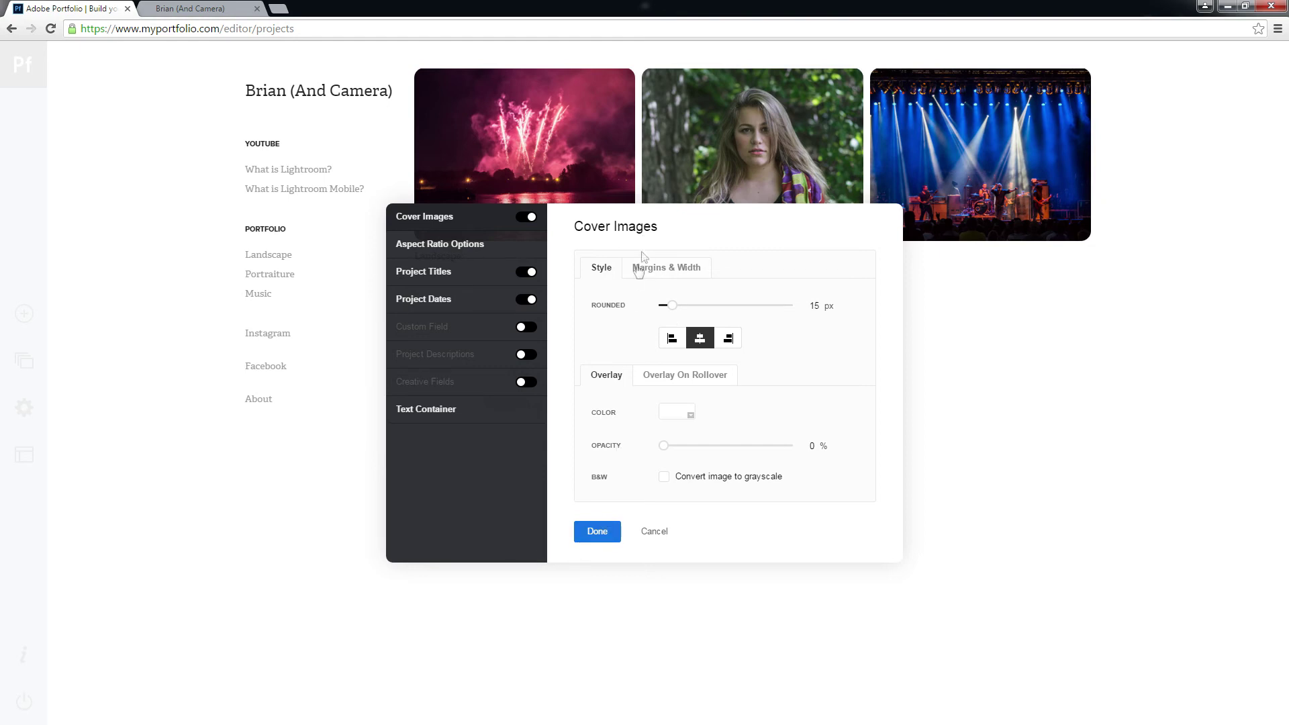
left_click(665, 477)
left_click(664, 477)
left_click(679, 380)
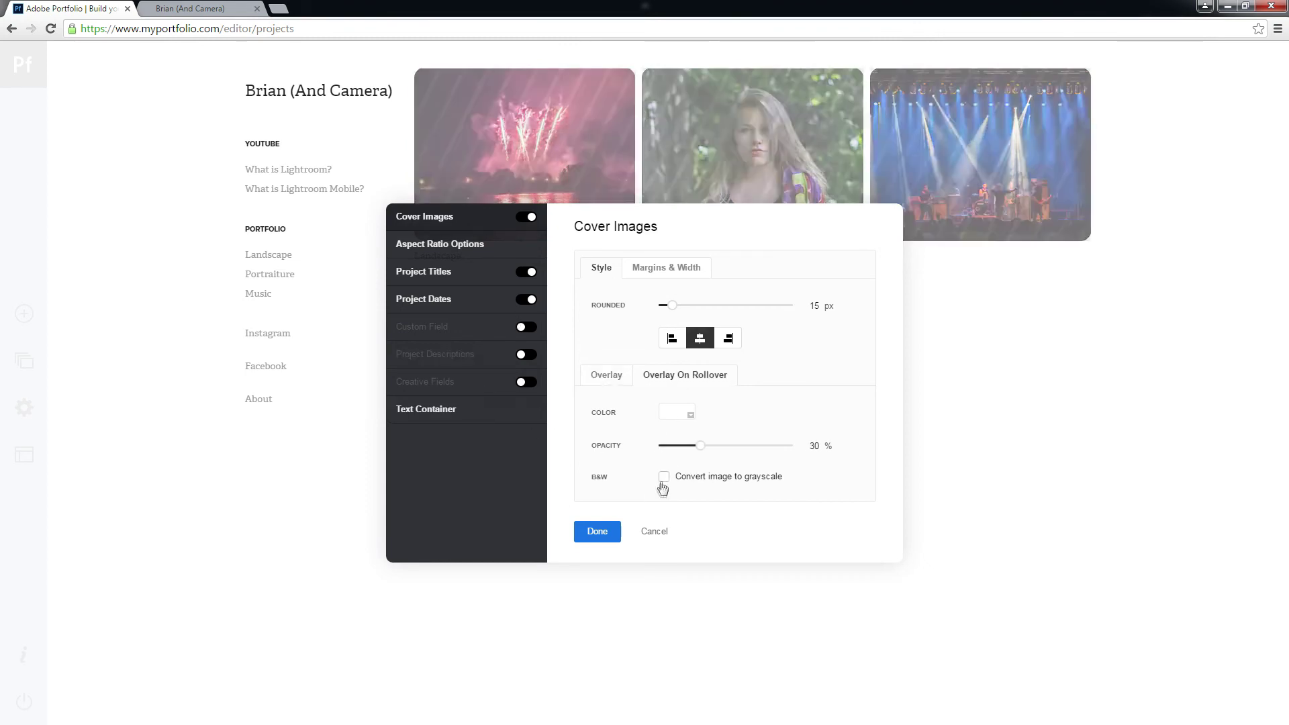
left_click(664, 478)
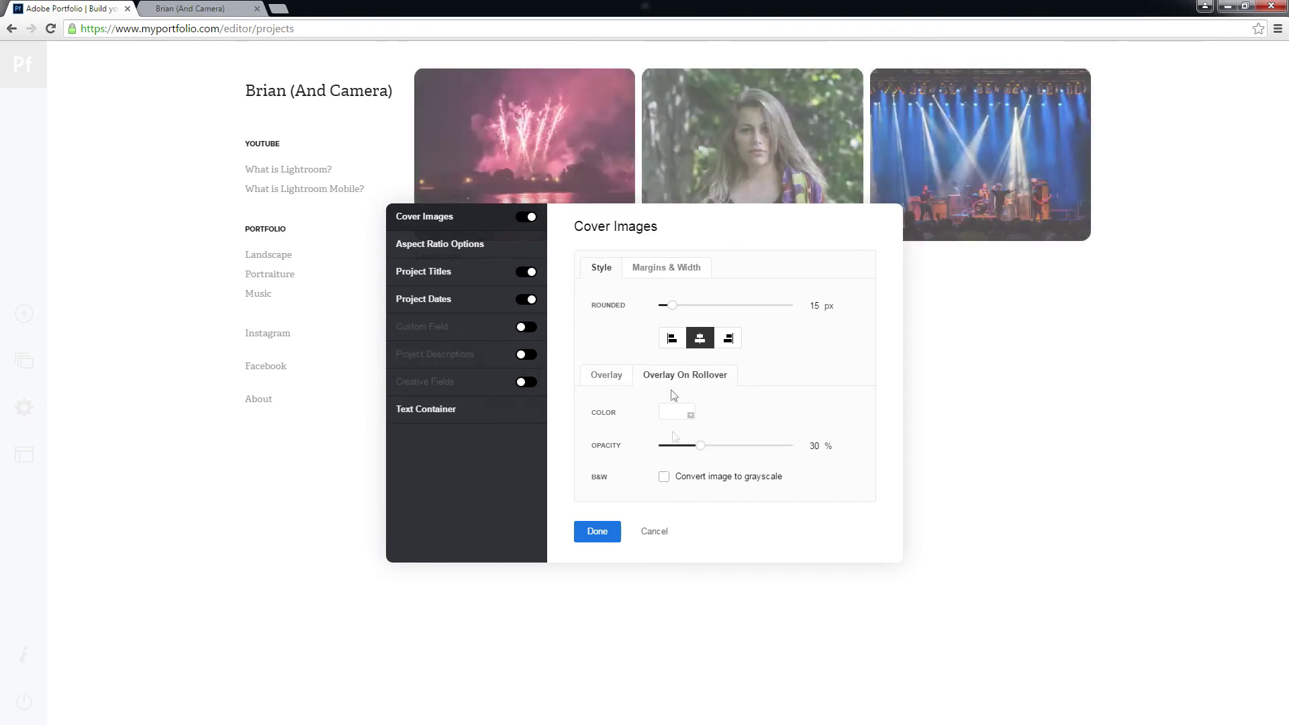
left_click(592, 534)
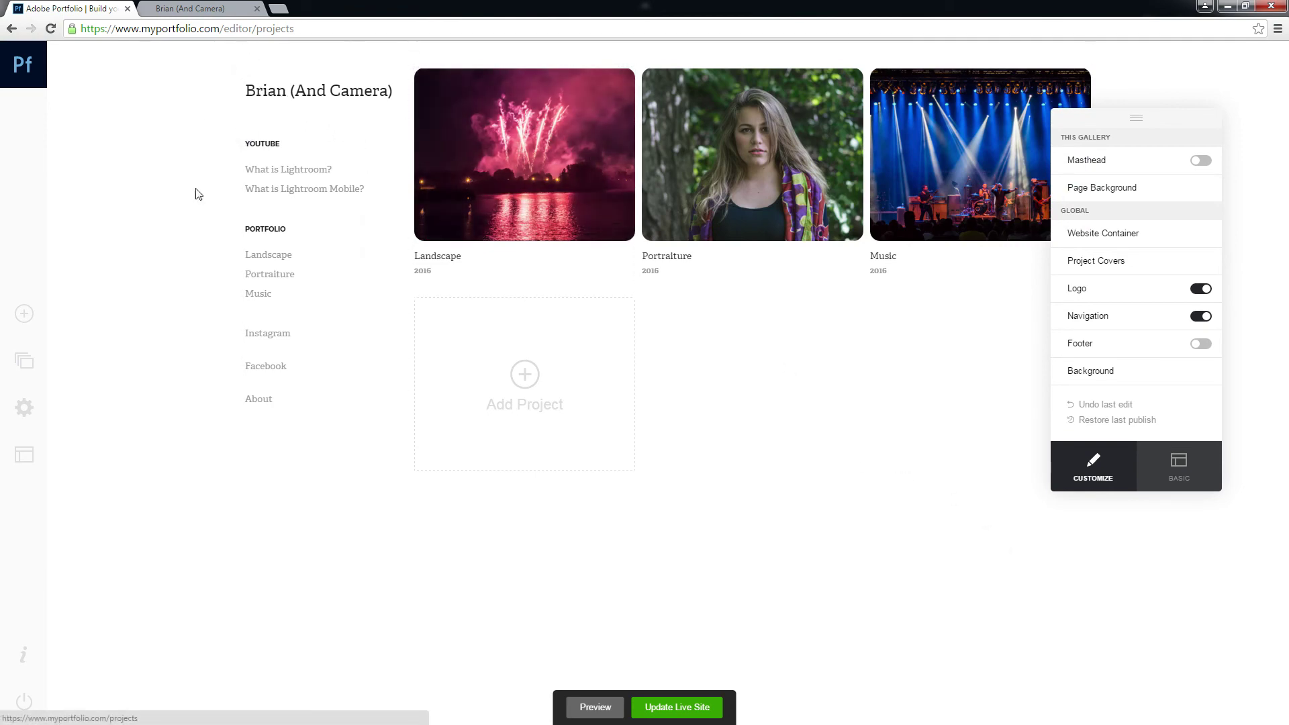
left_click(25, 361)
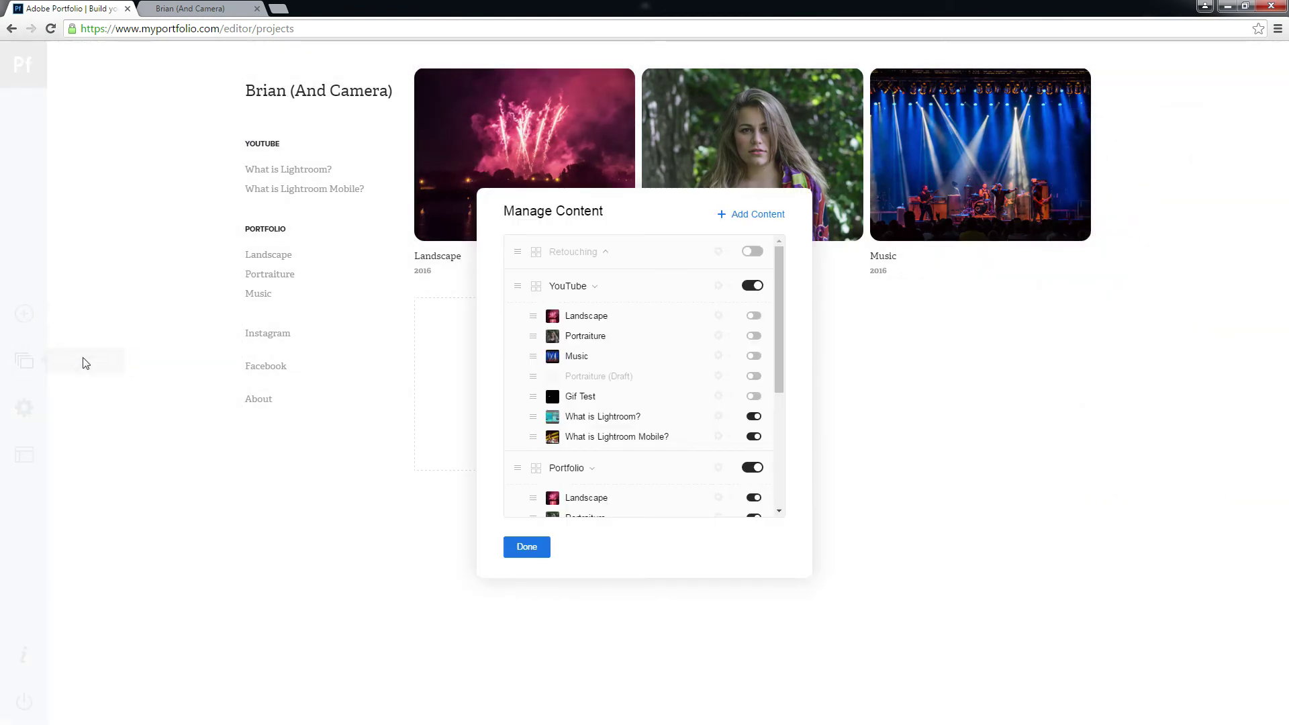
scroll(552, 382, "down", 3)
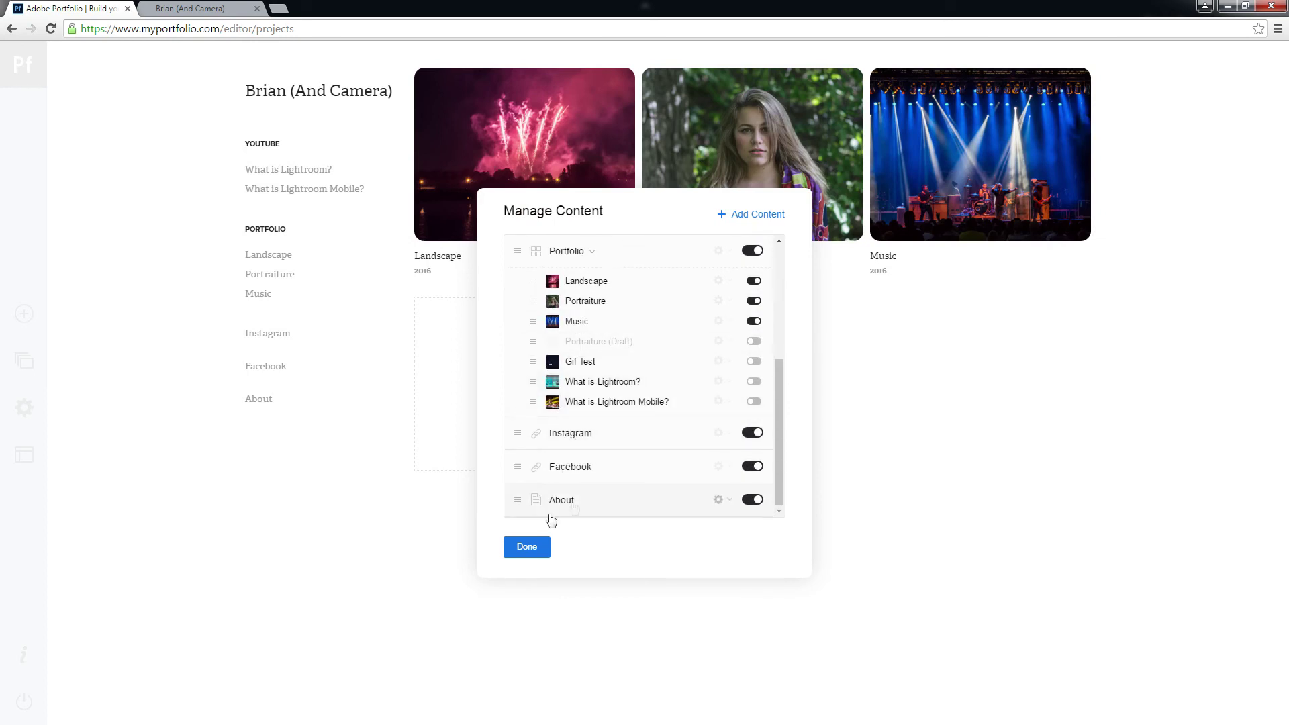
left_click(530, 551)
left_click(24, 314)
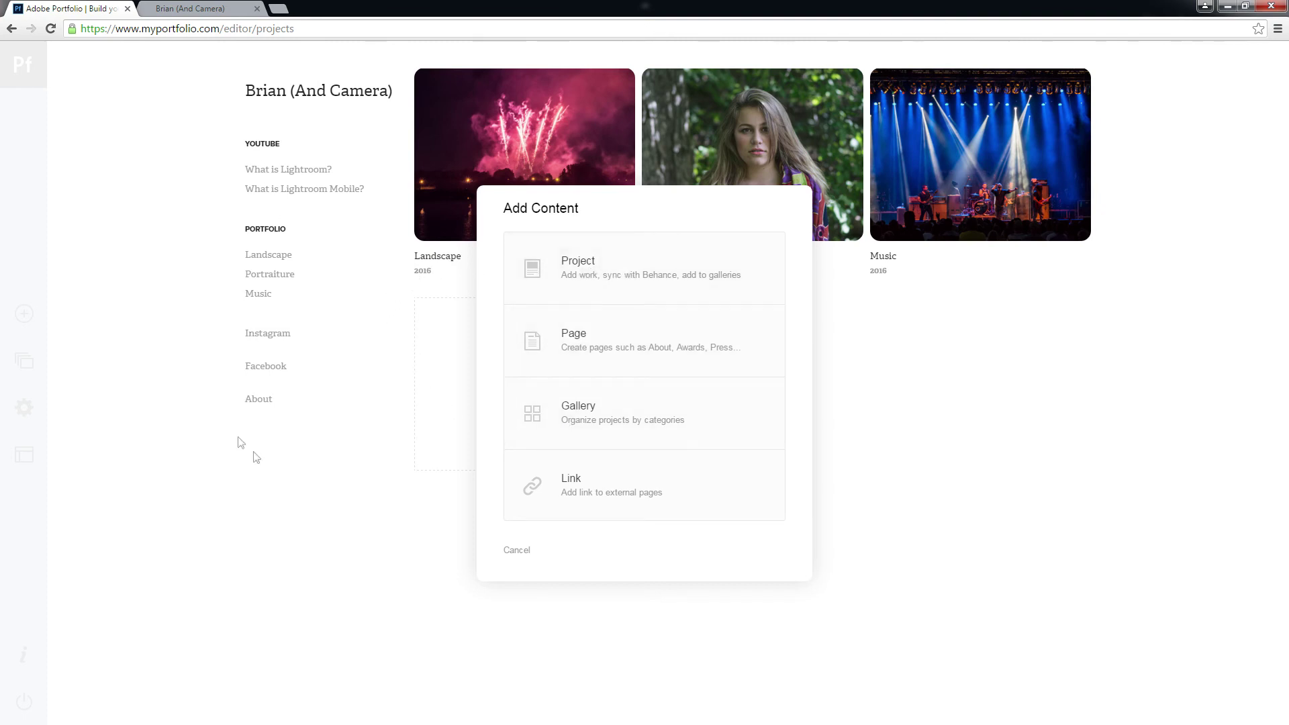
Cancel adding new content, reopen the content manager, and toggle Music under YouTube on and off.
left_click(516, 550)
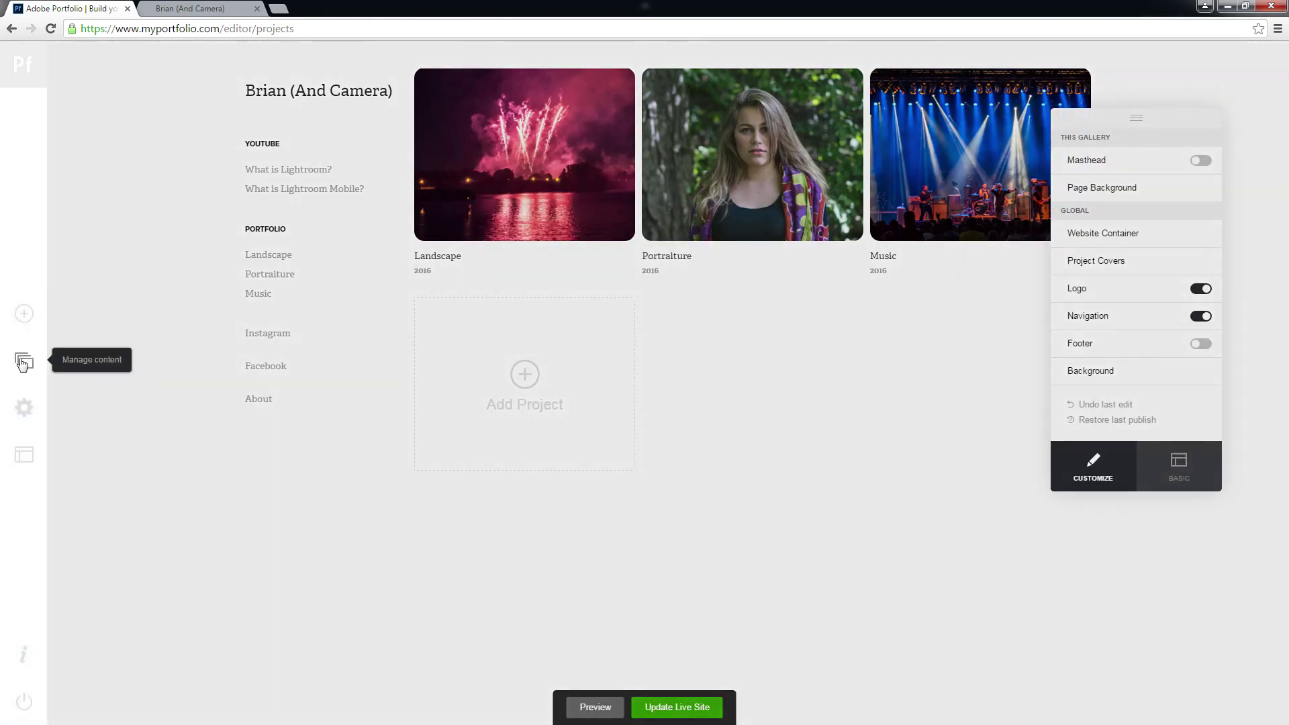
left_click(23, 363)
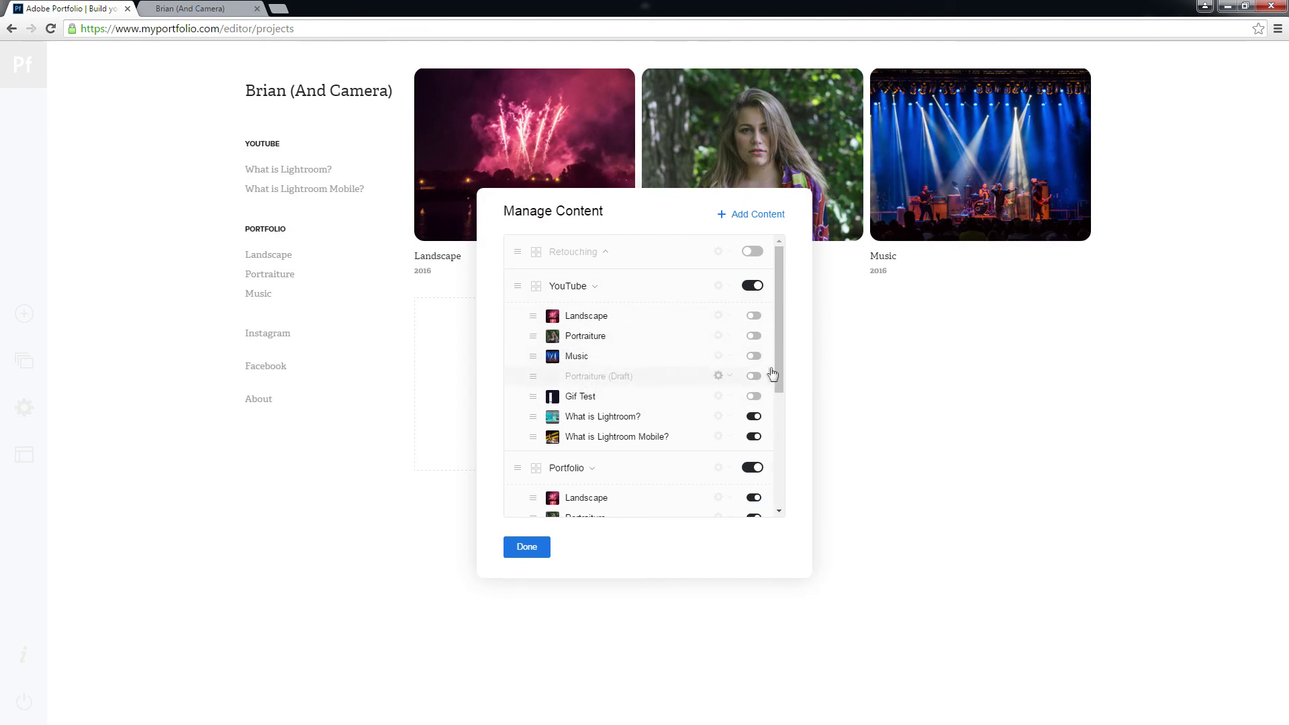
left_click(754, 356)
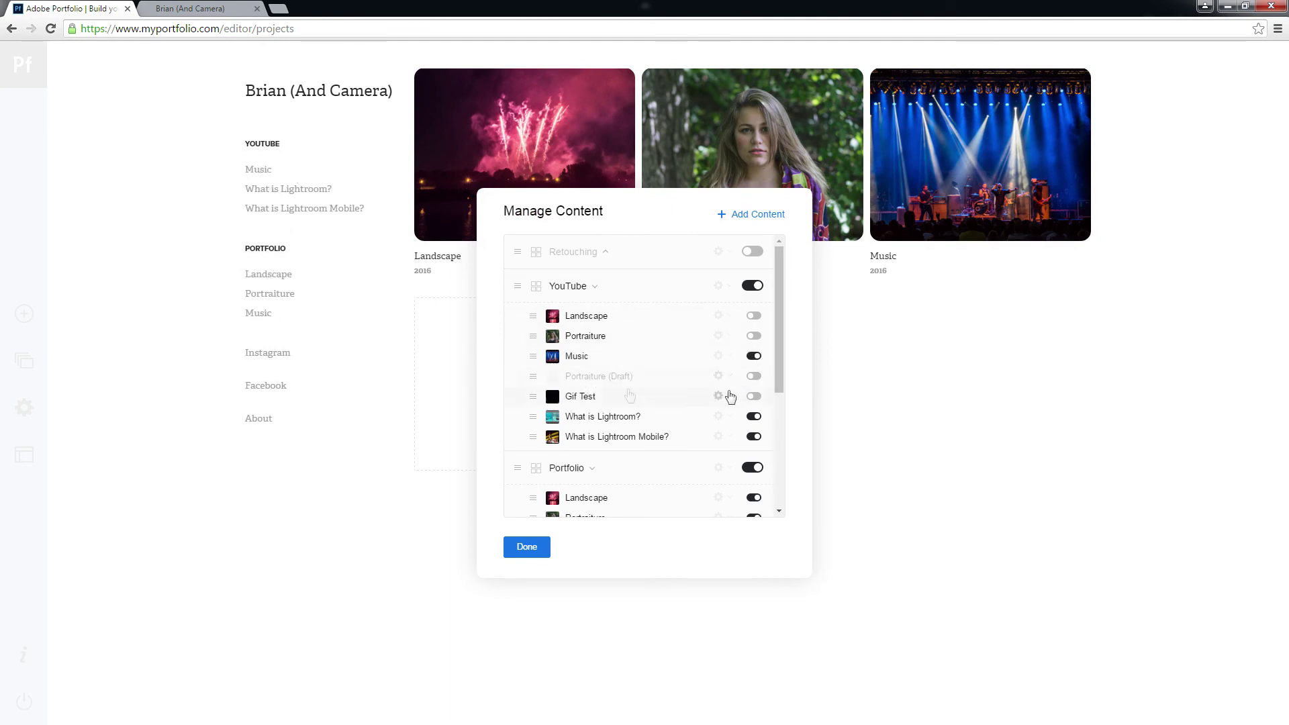
left_click(754, 356)
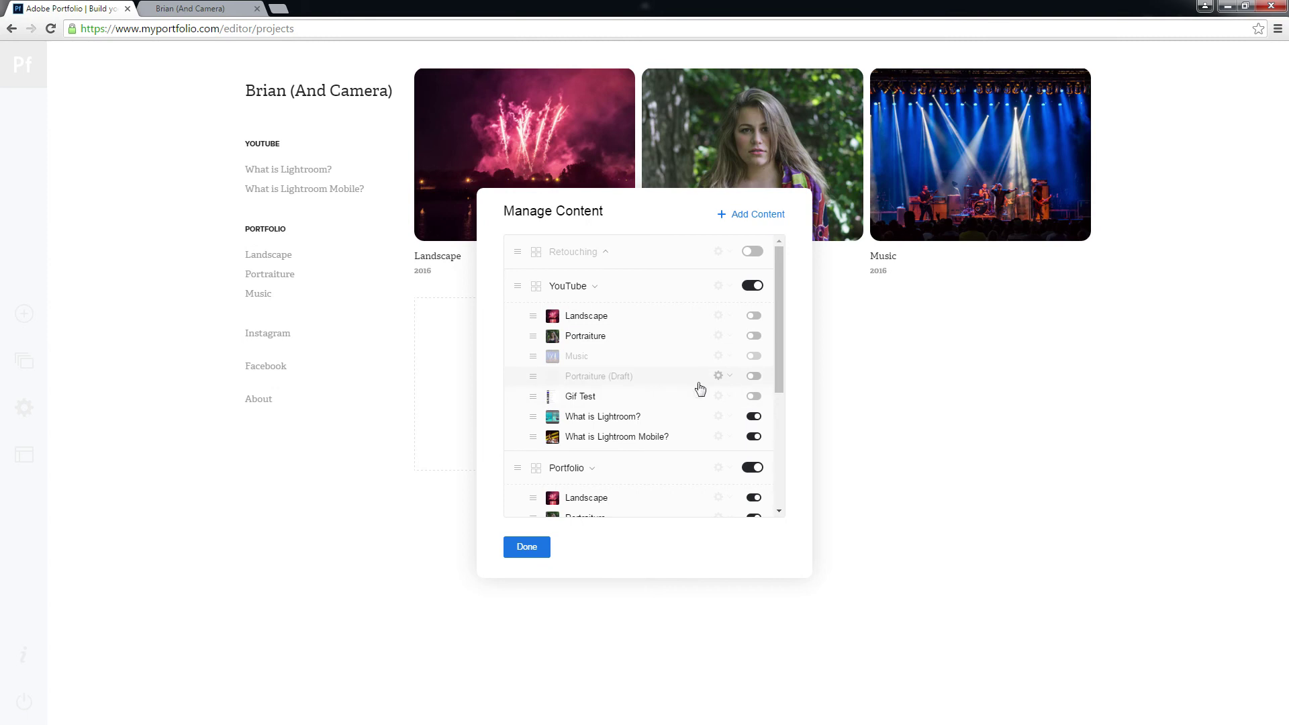
Bring up the options menu for 'What is Lightroom?', then for the Instagram link.
left_click(718, 417)
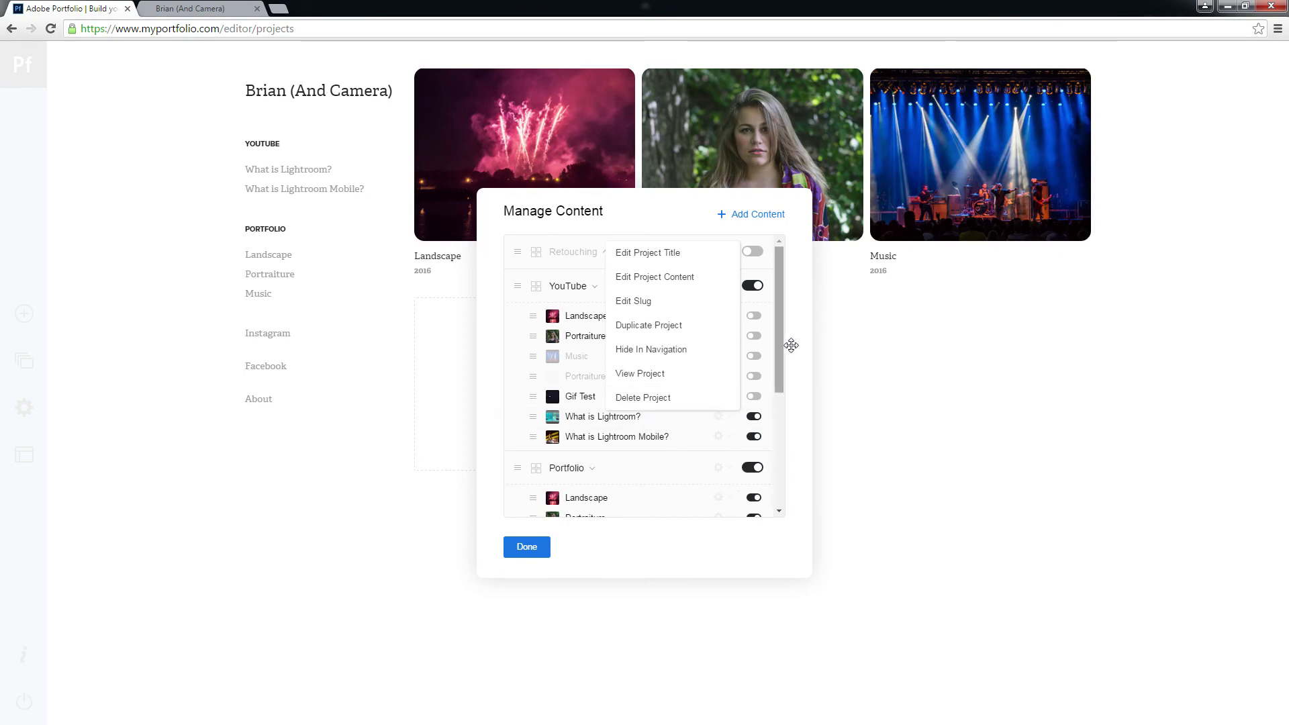
left_click_drag(782, 317, 771, 426)
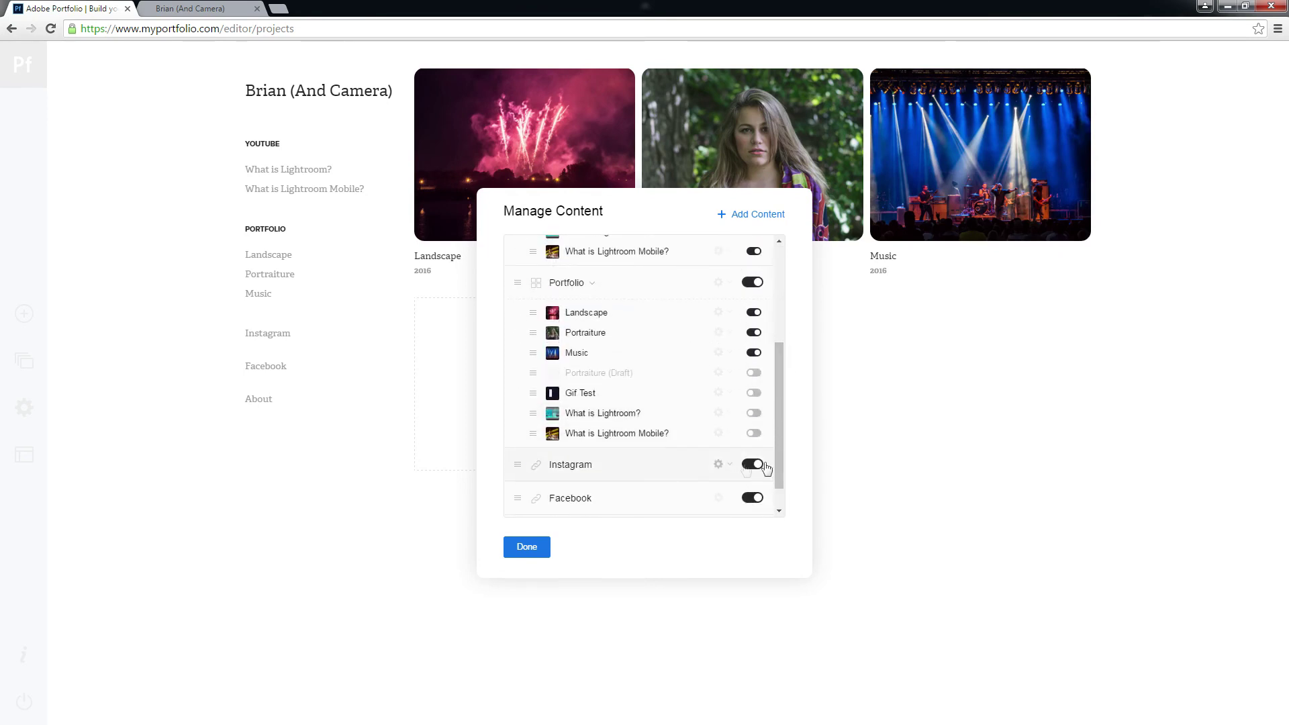
left_click(719, 465)
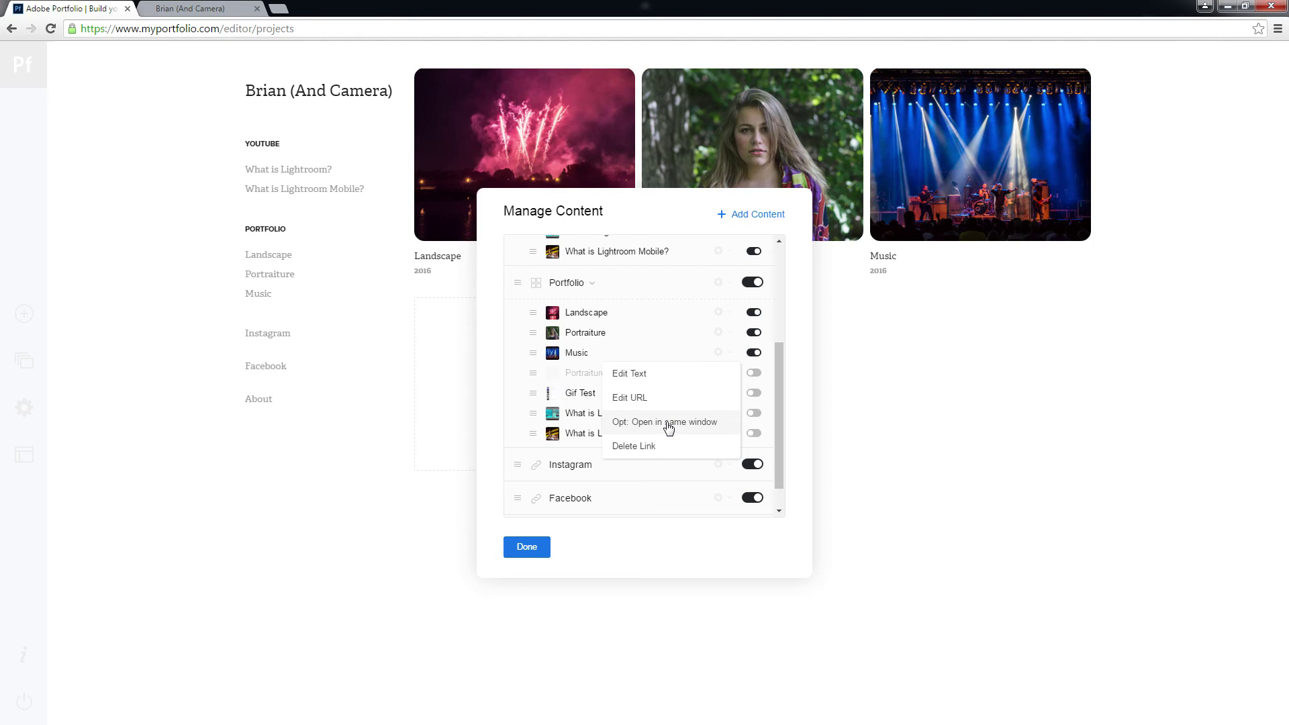
scroll(737, 424, "down", 1)
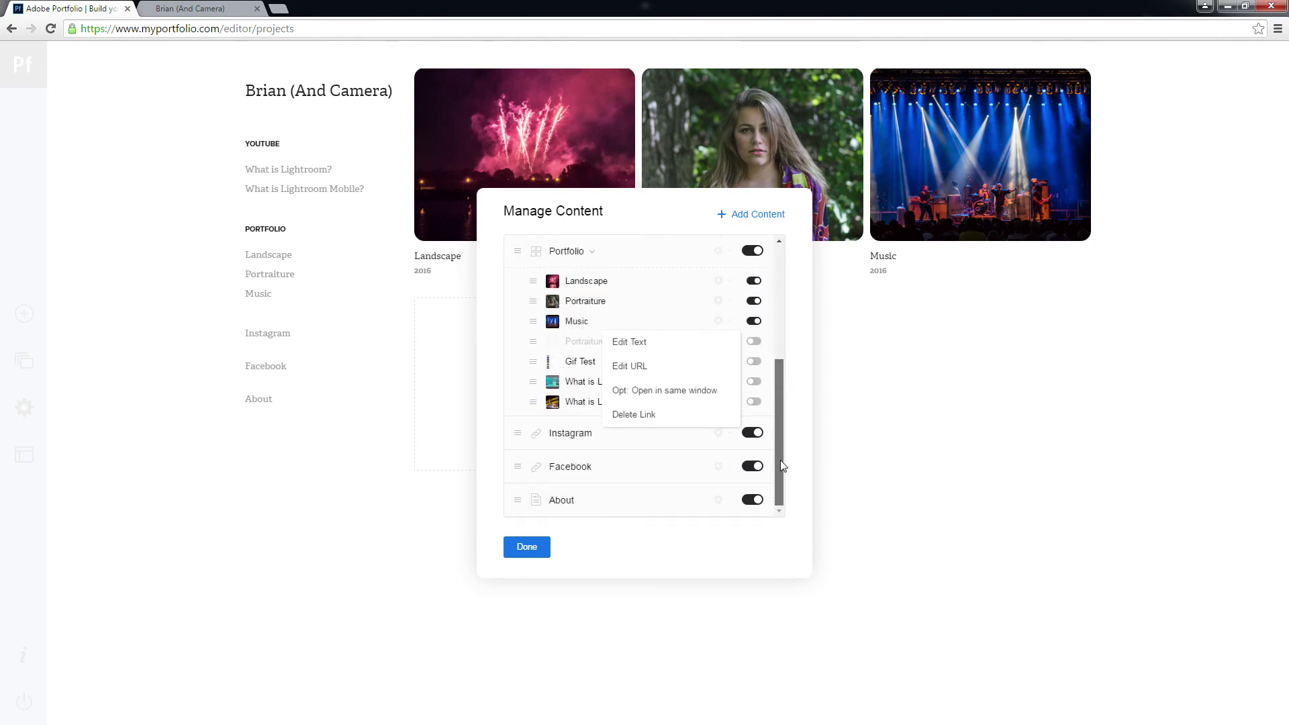
Rename the Instagram link to 'Twitter', revert it to Instagram, and close the content manager.
left_click(678, 356)
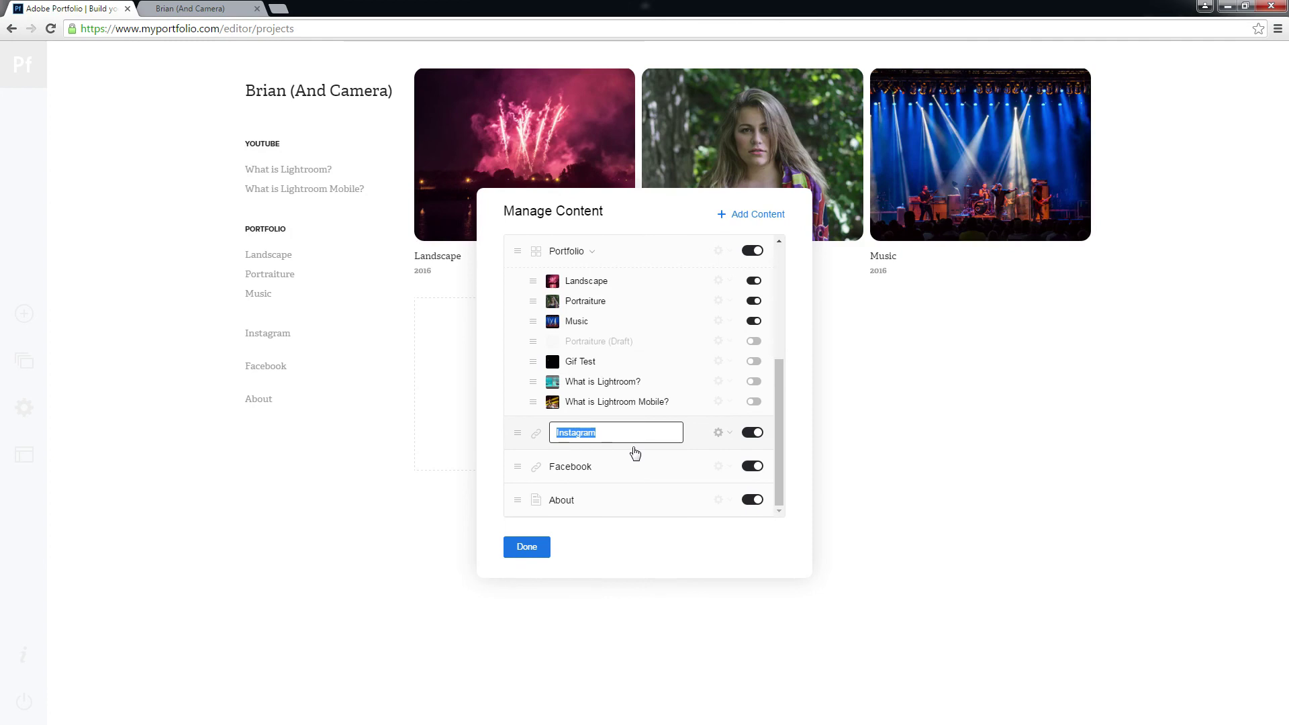
type("Twitter")
key("Return")
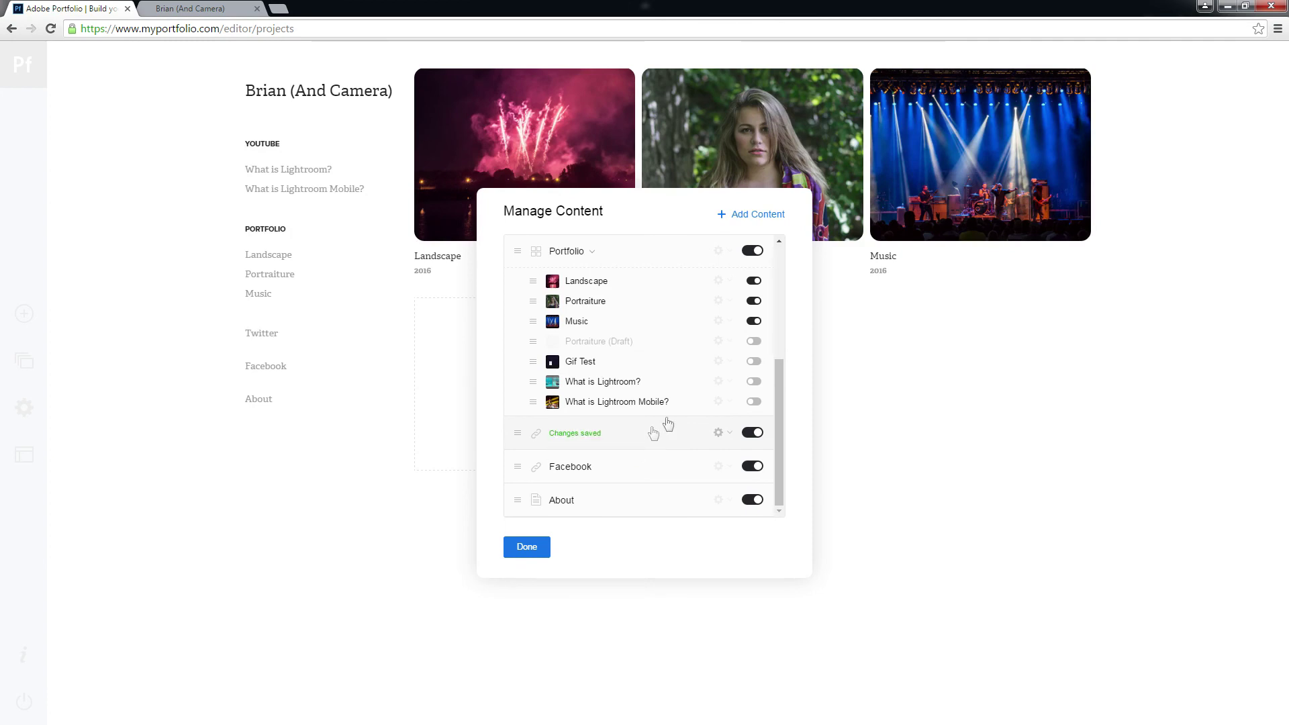
left_click(720, 433)
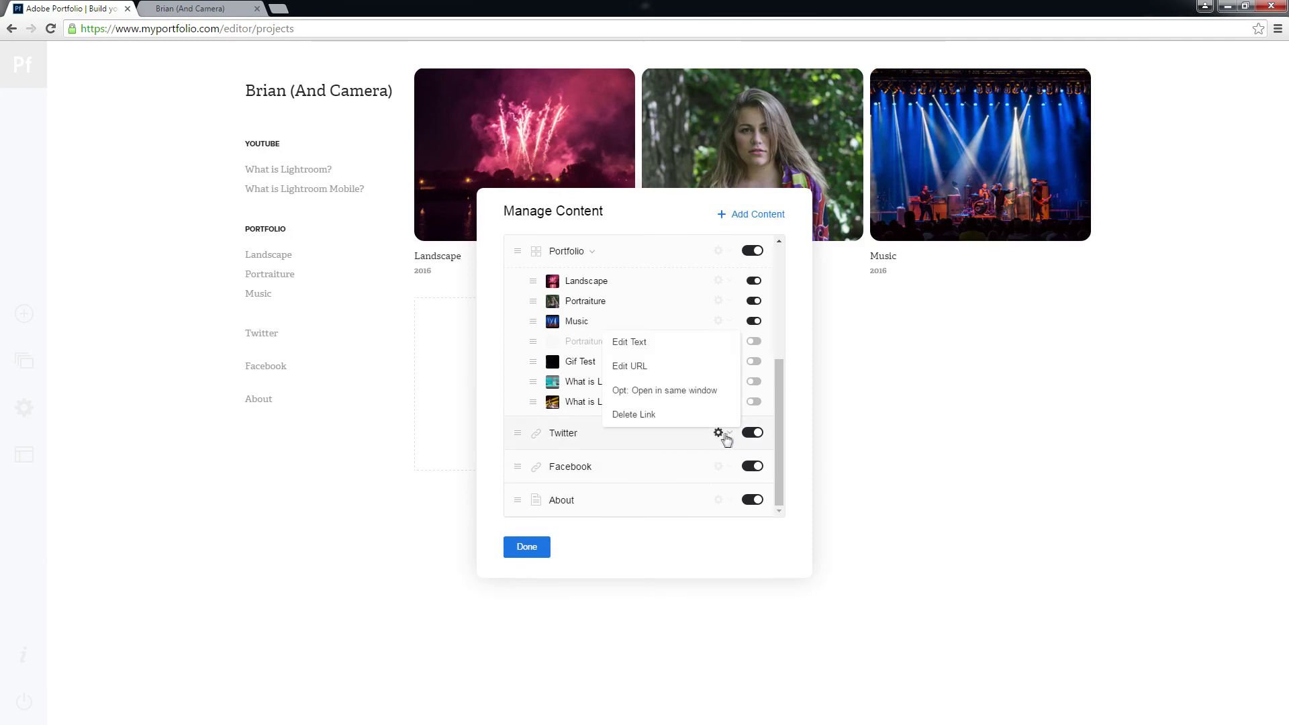
left_click(648, 344)
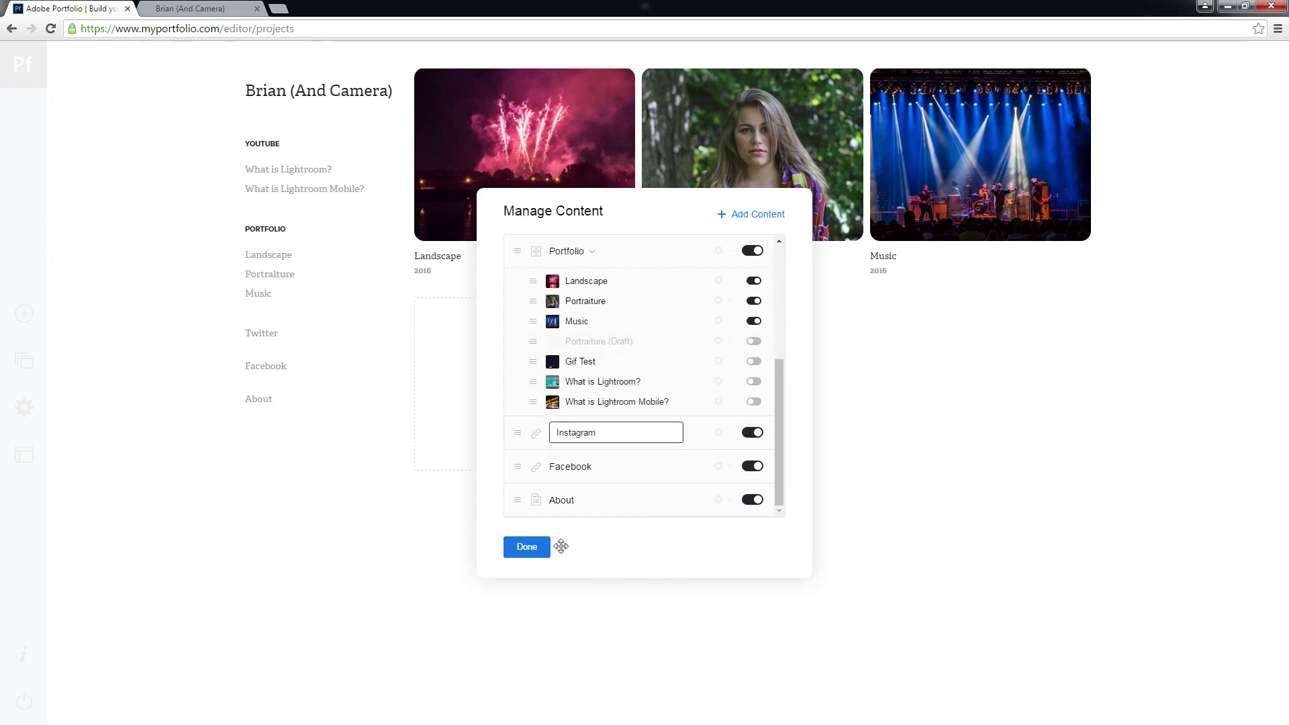
left_click(541, 547)
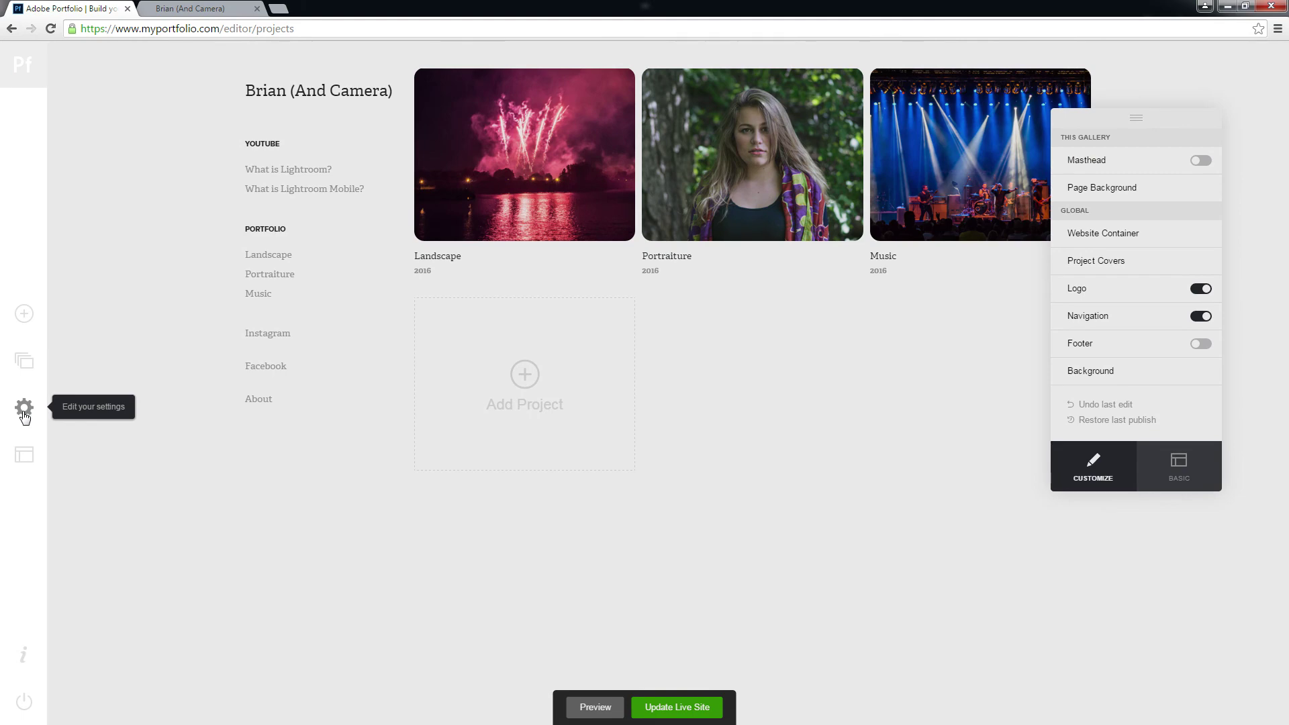
left_click(24, 406)
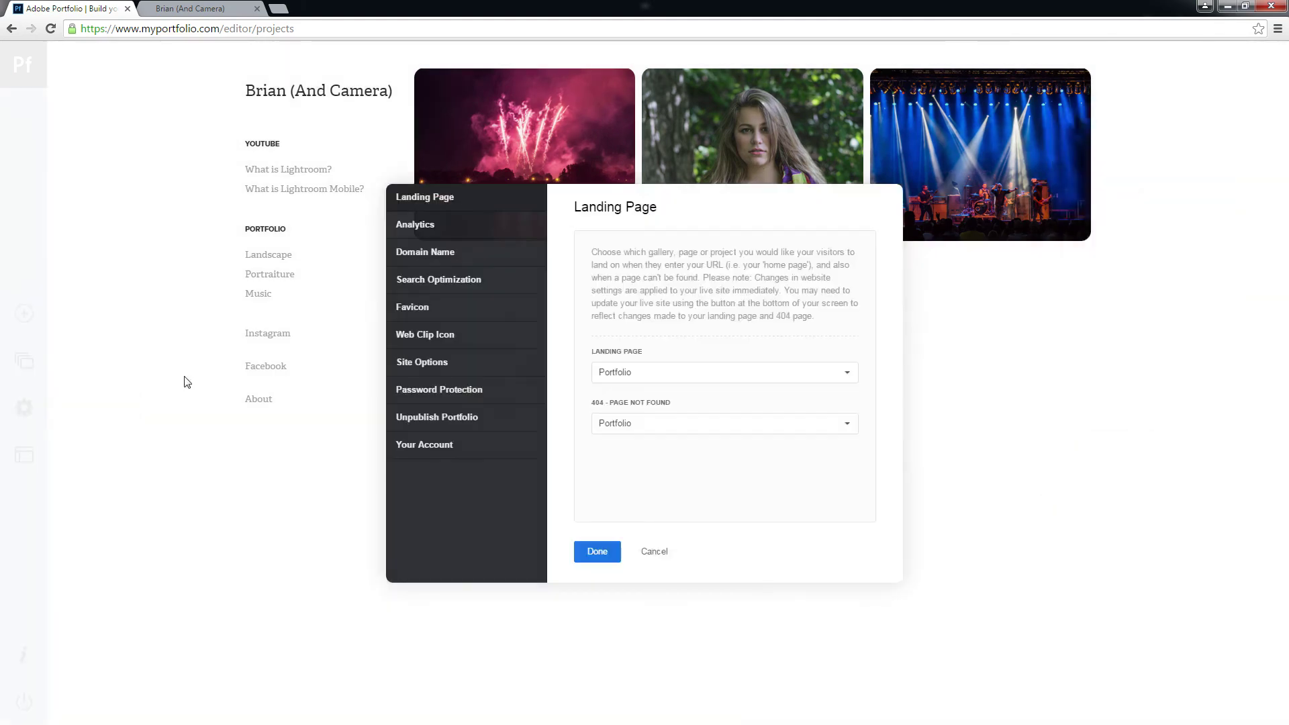
left_click(450, 260)
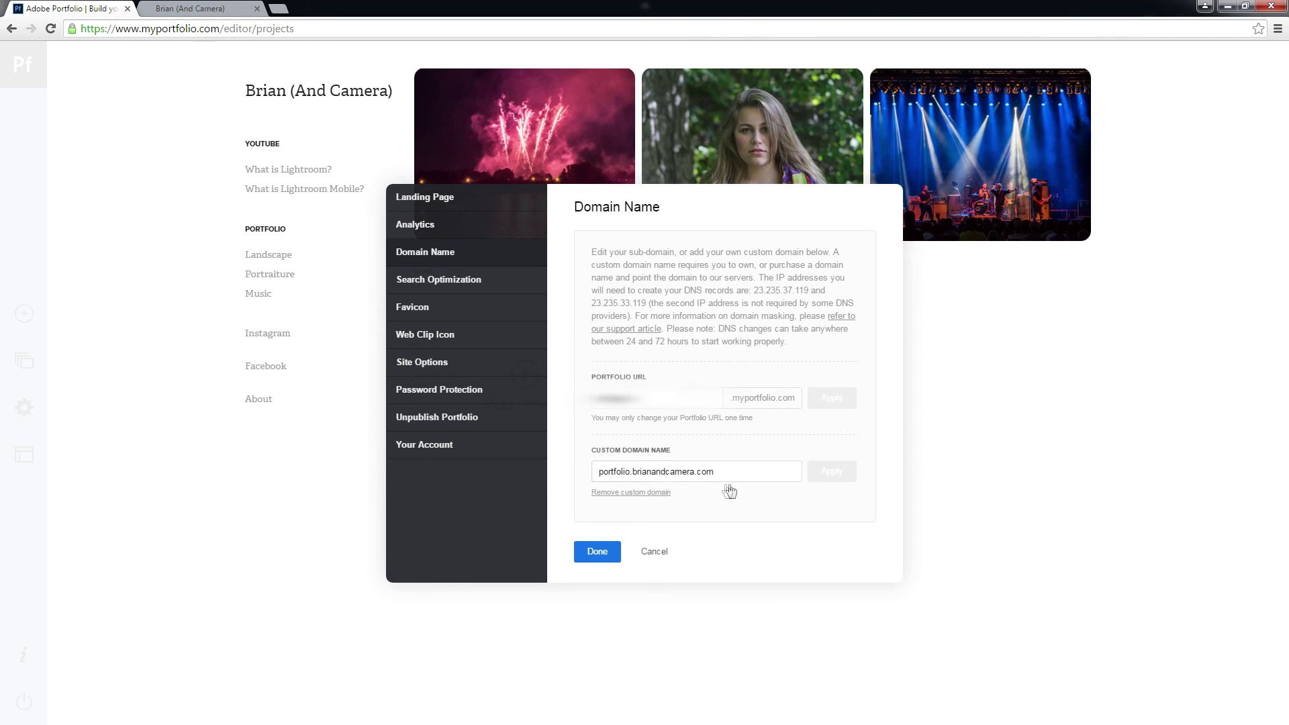
left_click_drag(591, 253, 765, 329)
left_click(701, 285)
left_click(457, 287)
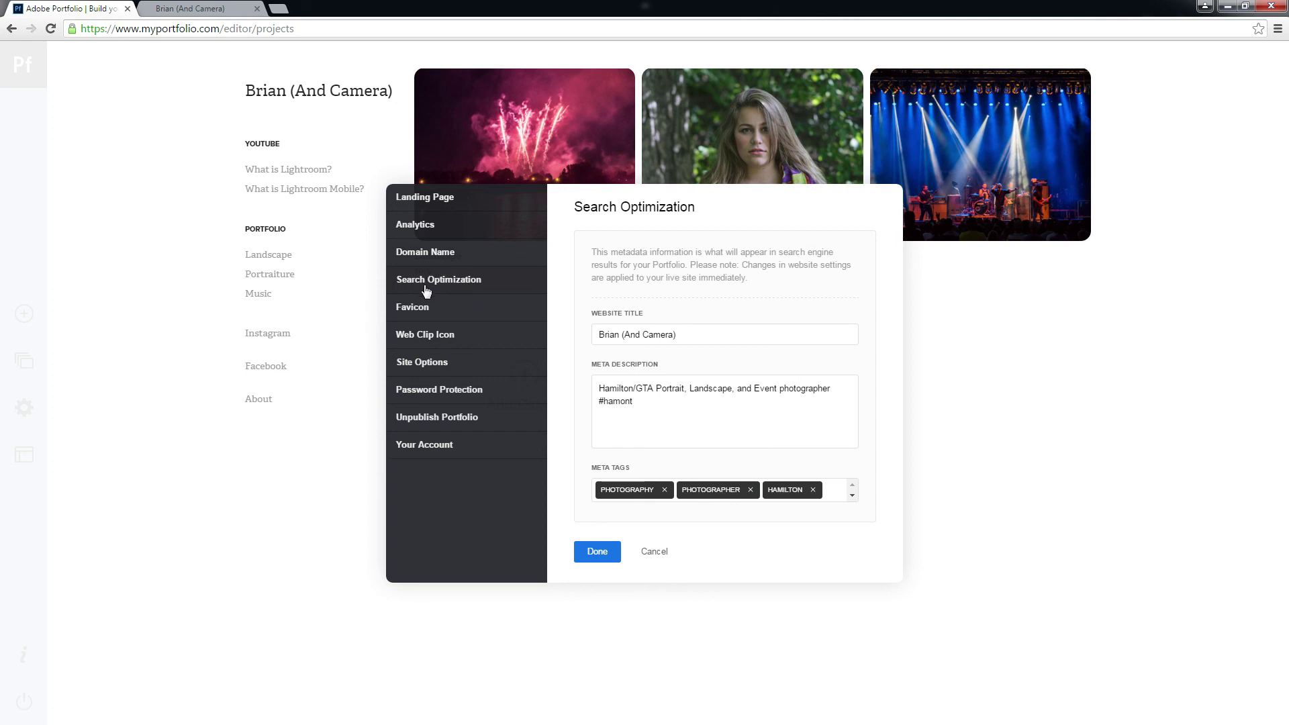
scroll(779, 493, "down", 2)
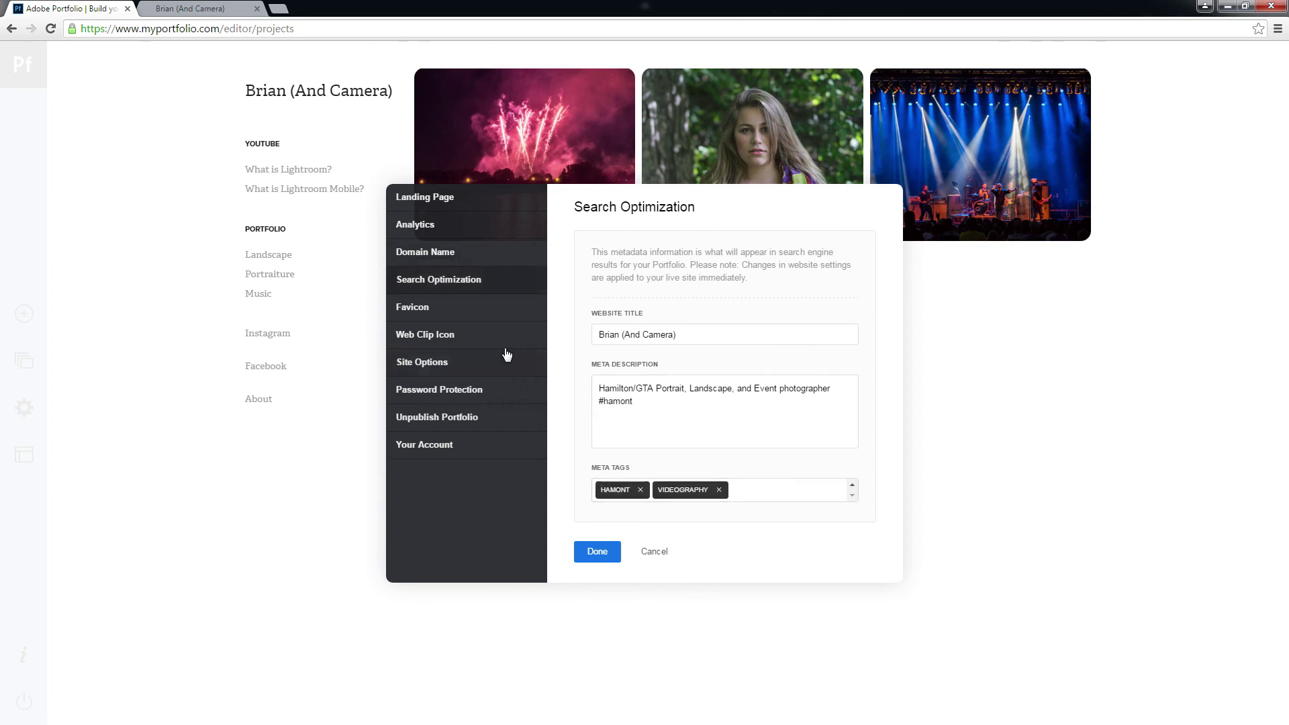
left_click(432, 315)
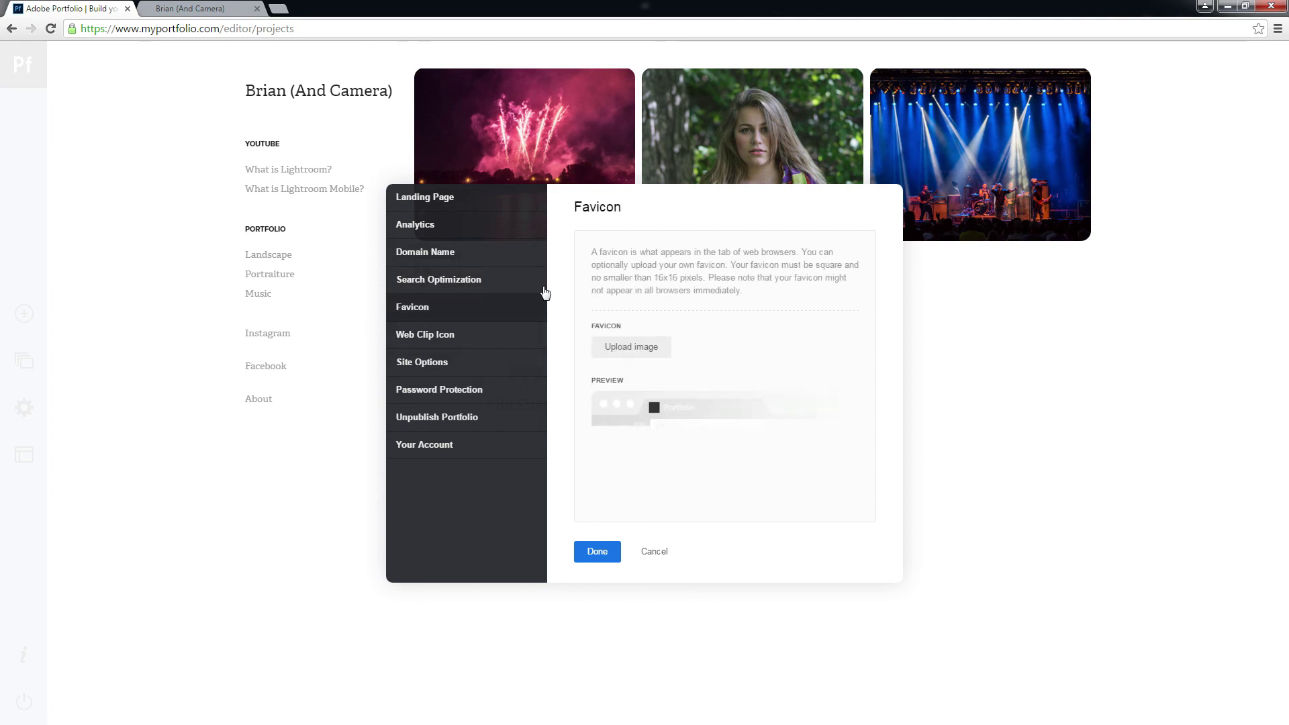
left_click(457, 420)
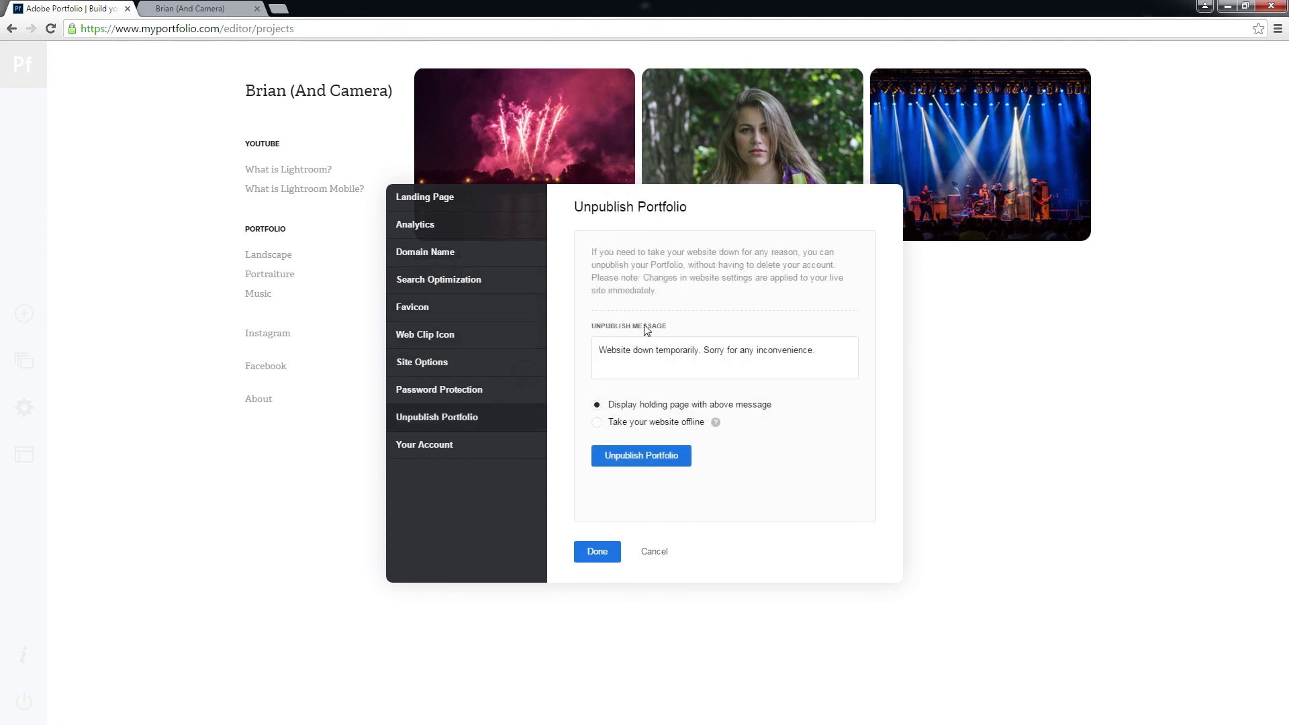
left_click(481, 369)
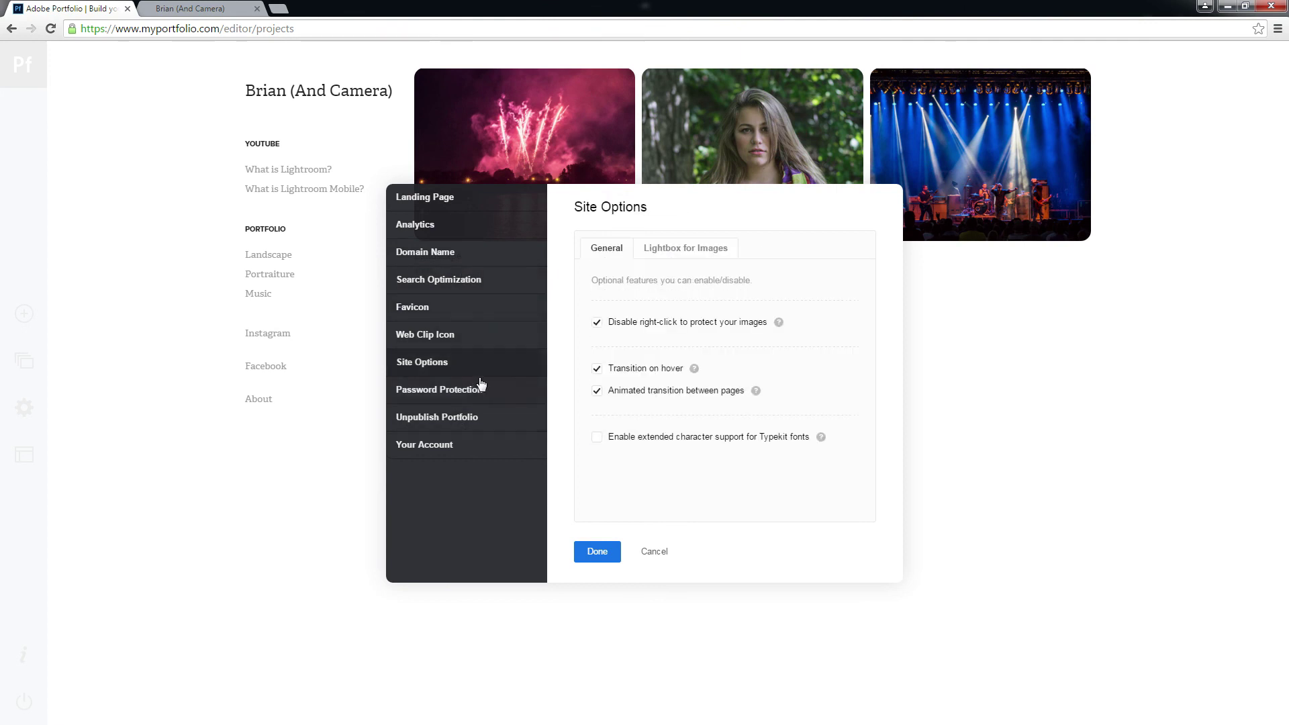
left_click(694, 250)
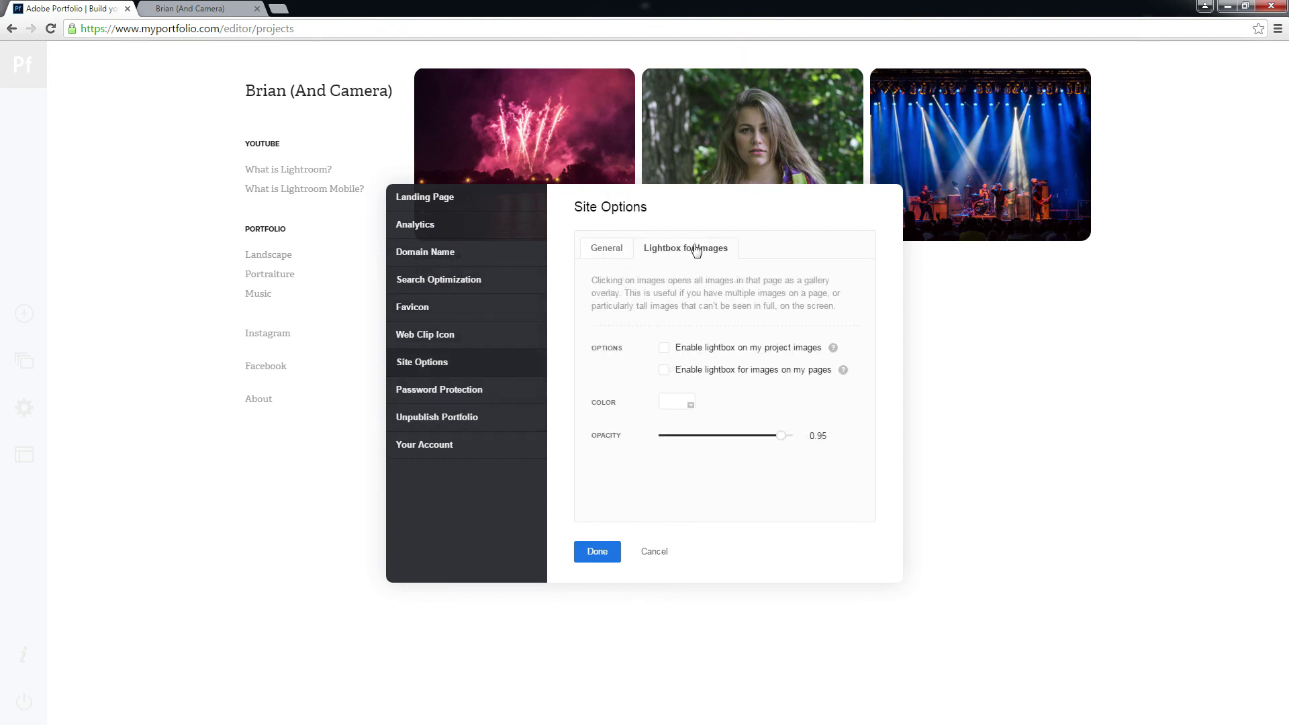
left_click(603, 255)
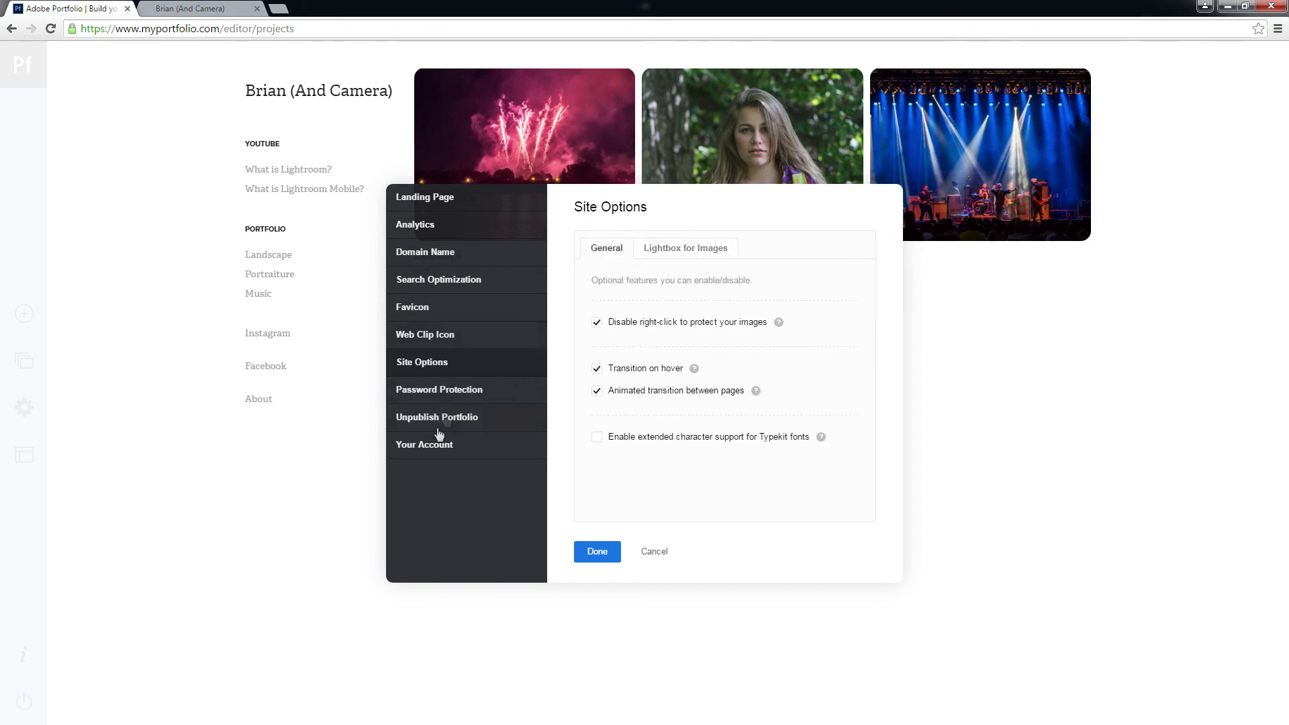
left_click(419, 450)
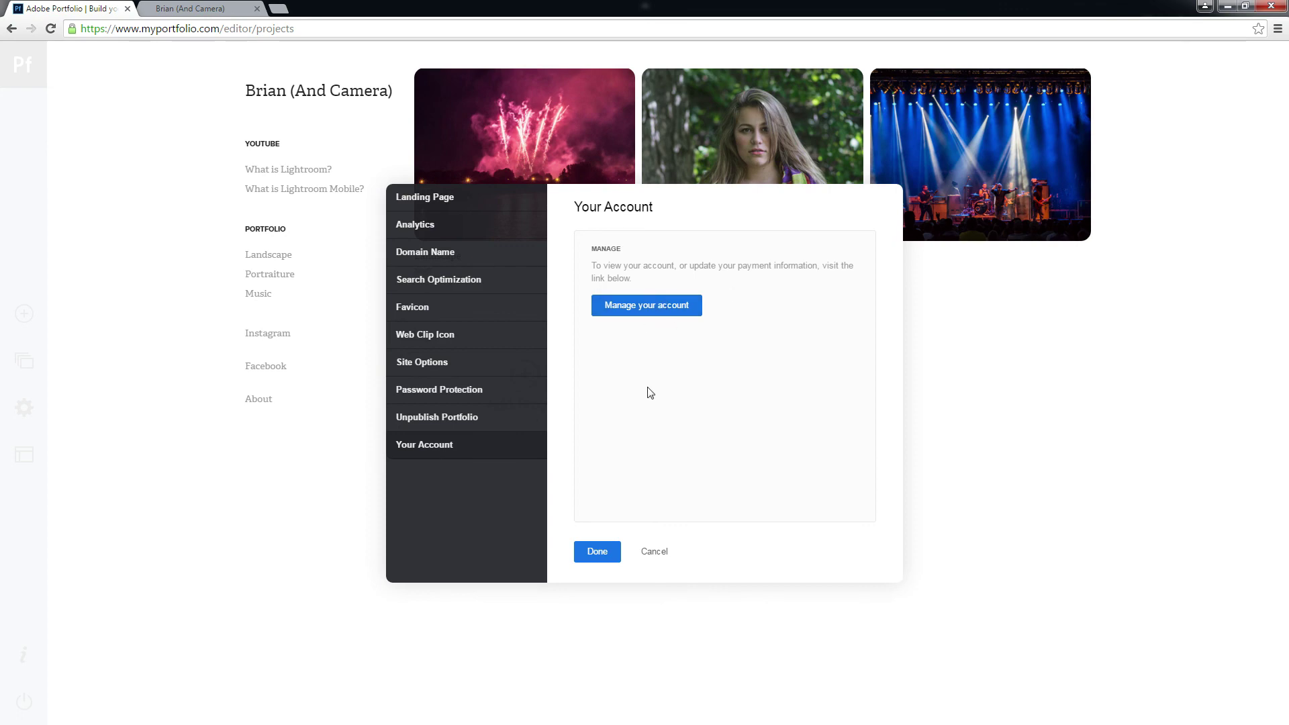
left_click(595, 552)
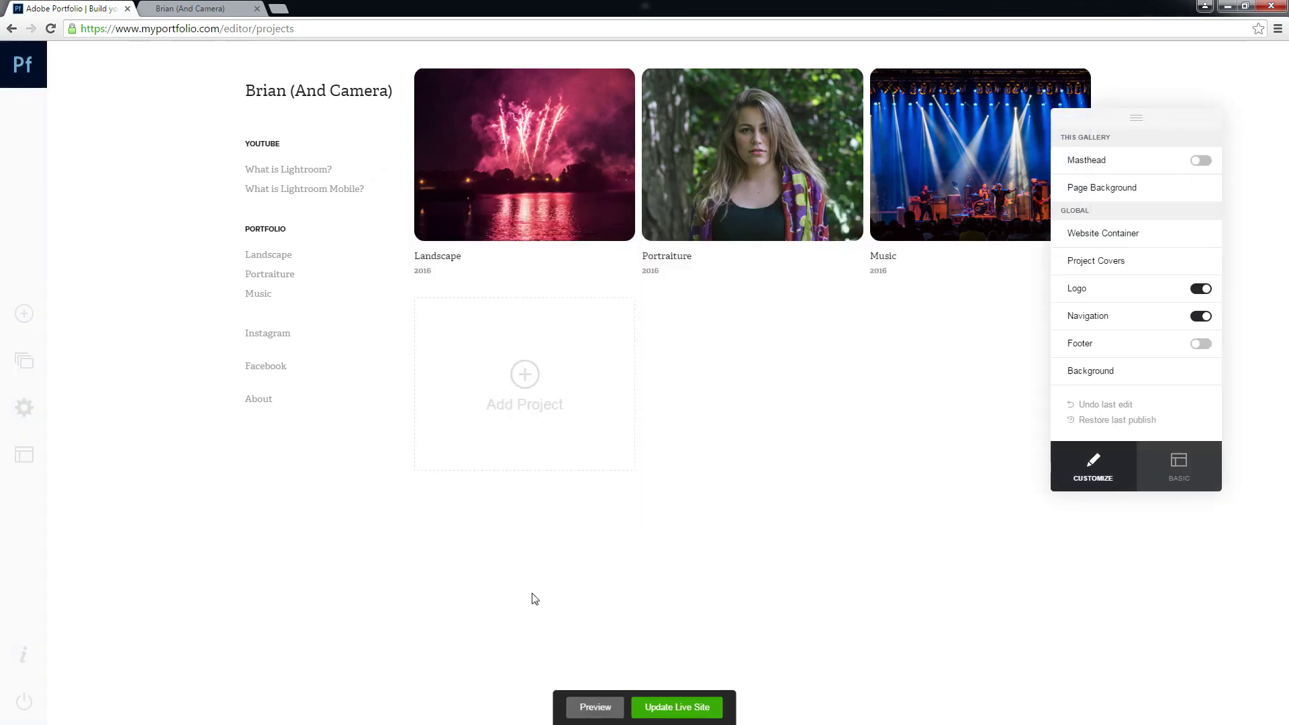
Update the live site with the edits and switch to the published portfolio tab.
left_click(689, 707)
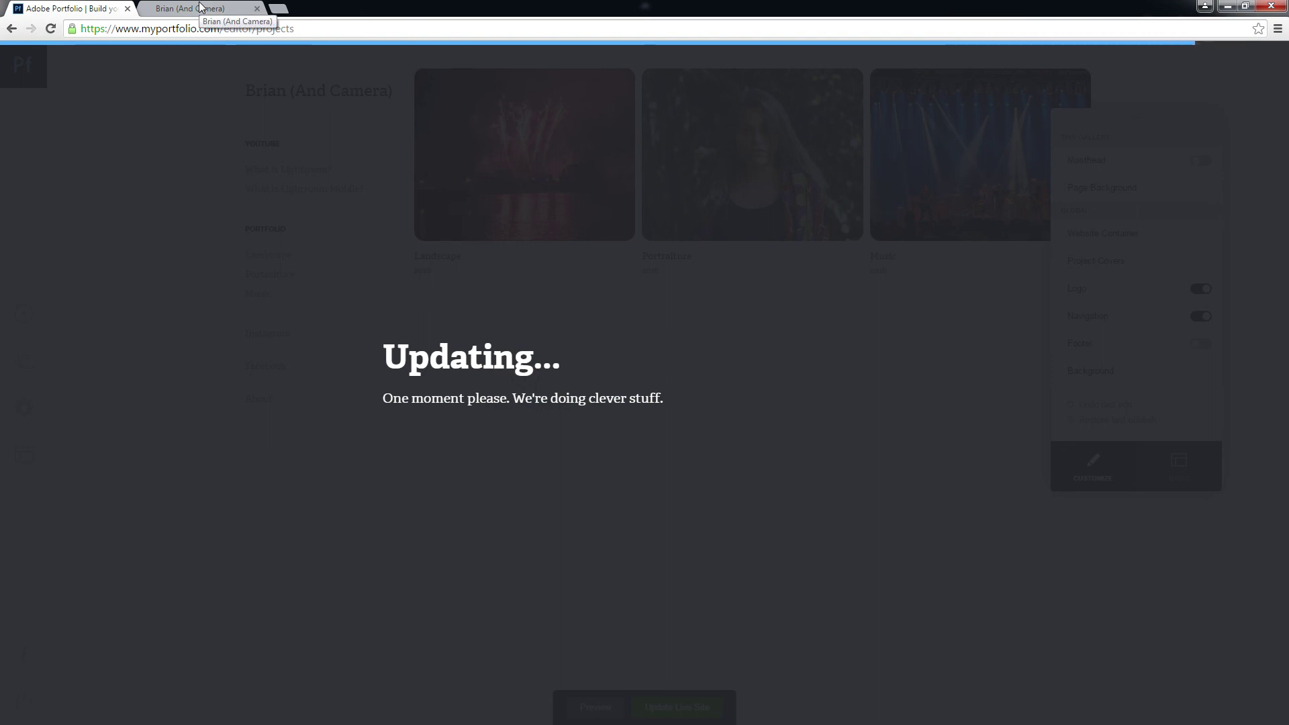
left_click(201, 6)
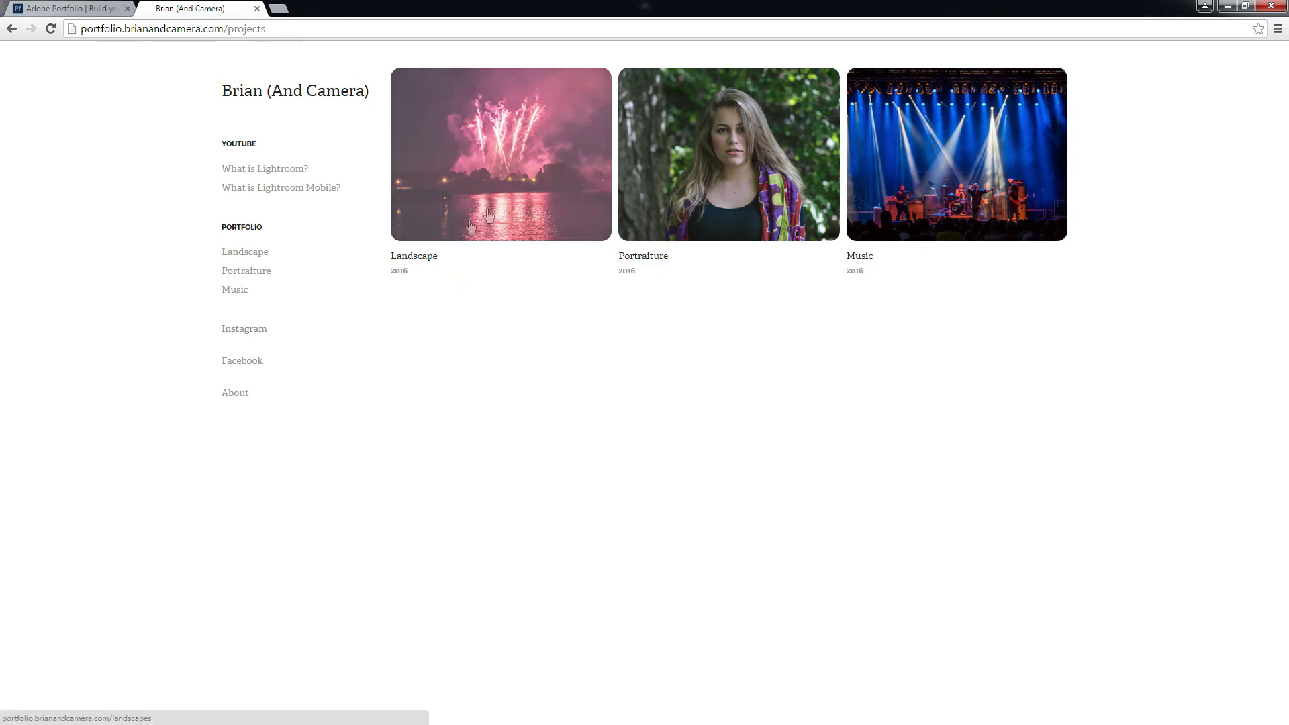
Follow the portfolio's Instagram link to the photographer's profile and load more of its photos.
left_click(235, 330)
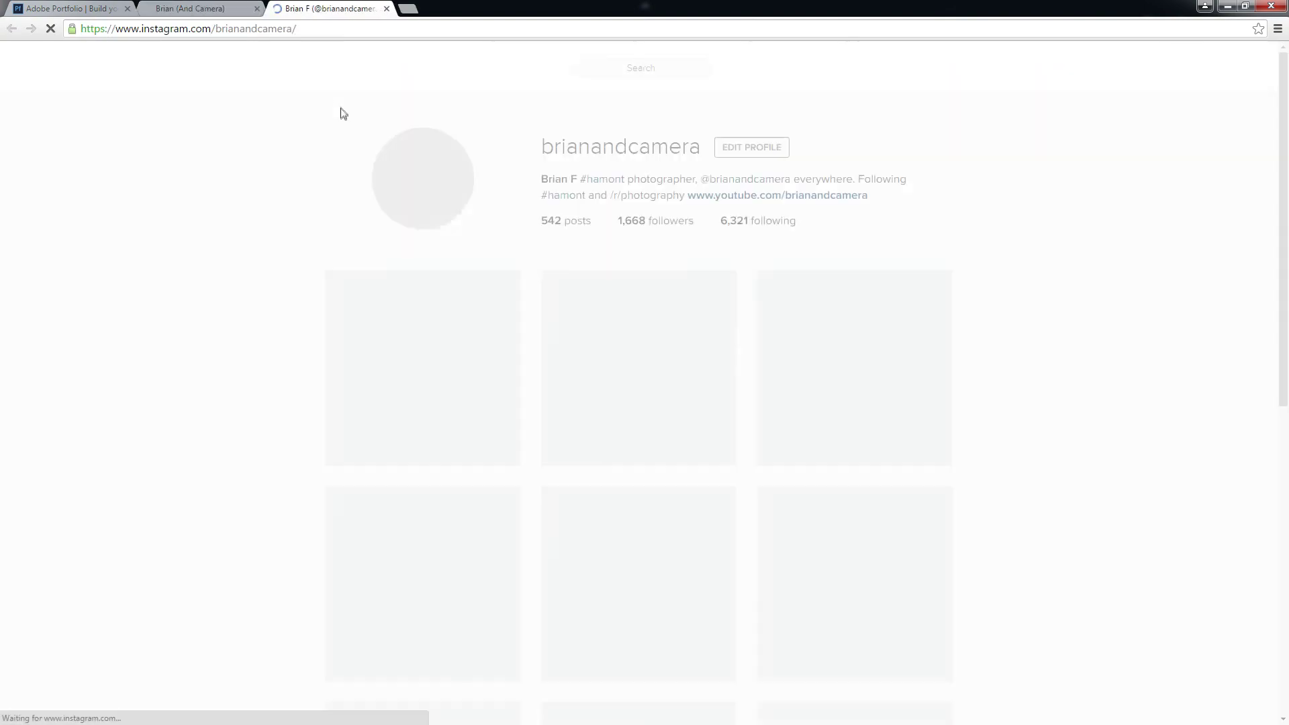
scroll(312, 276, "down", 9)
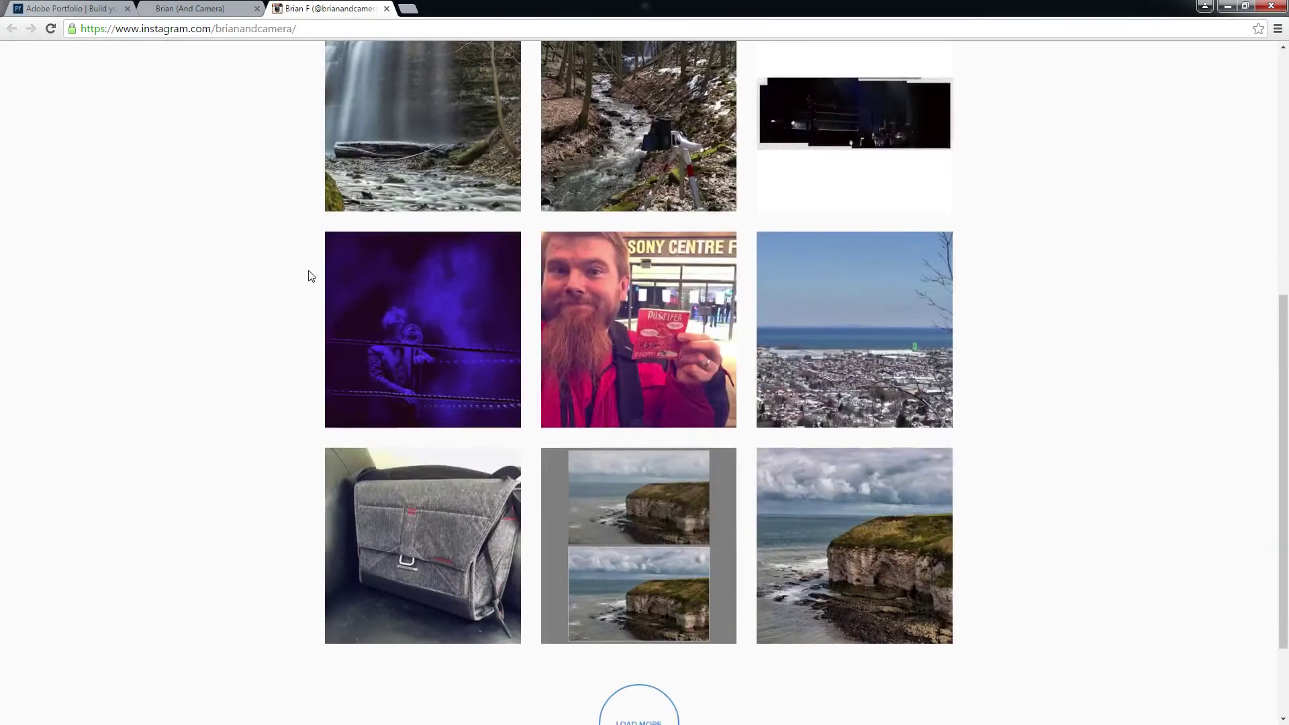
left_click(631, 581)
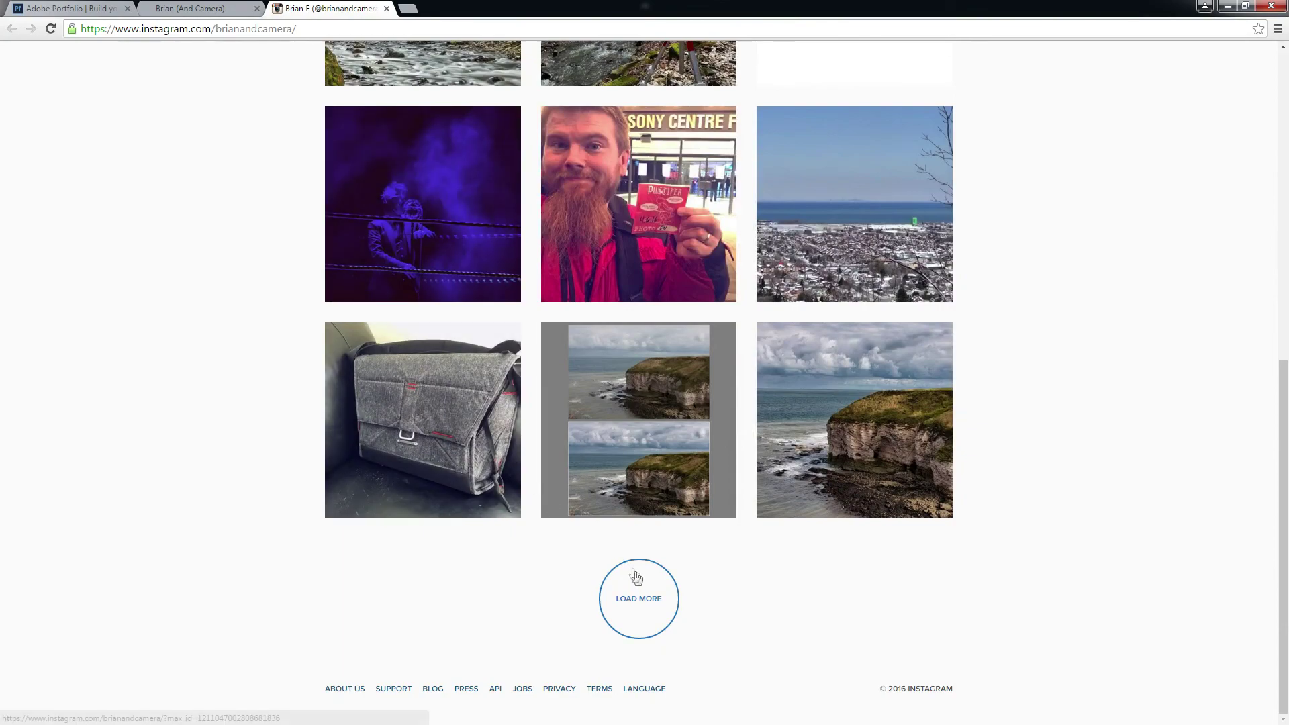
scroll(255, 380, "down", 5)
scroll(256, 380, "down", 15)
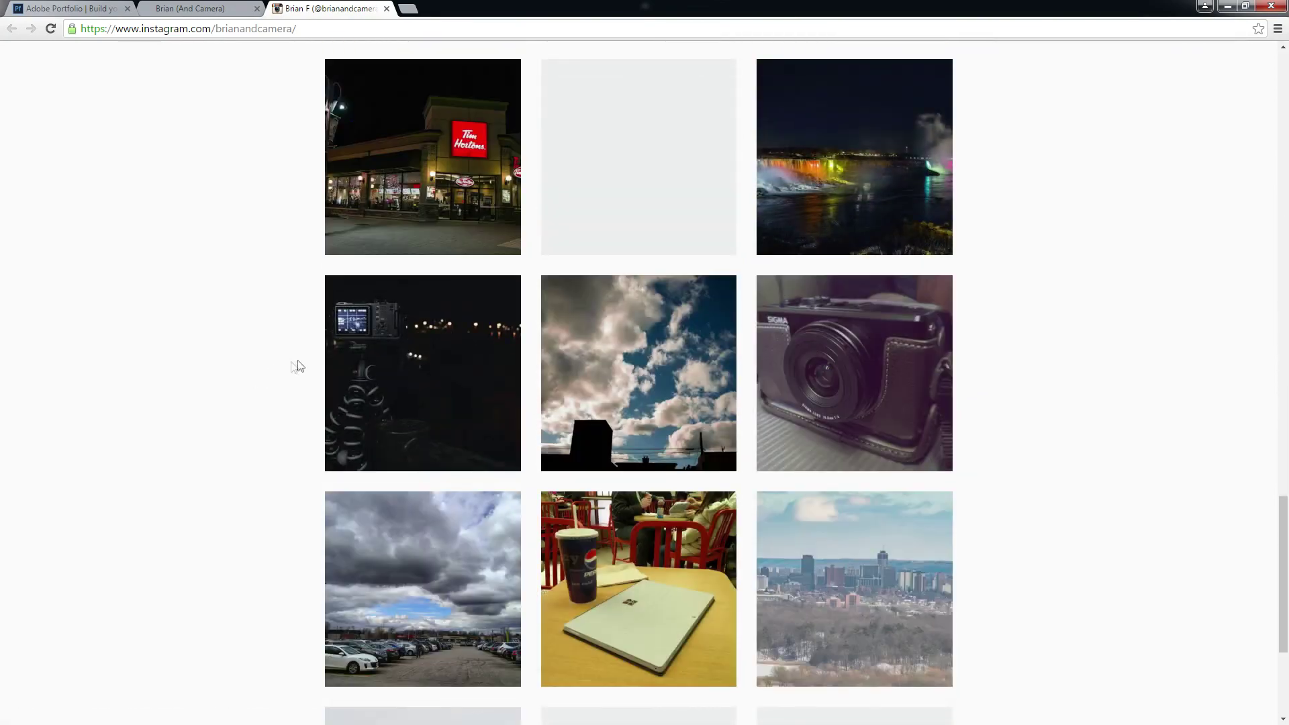
scroll(340, 346, "up", 20)
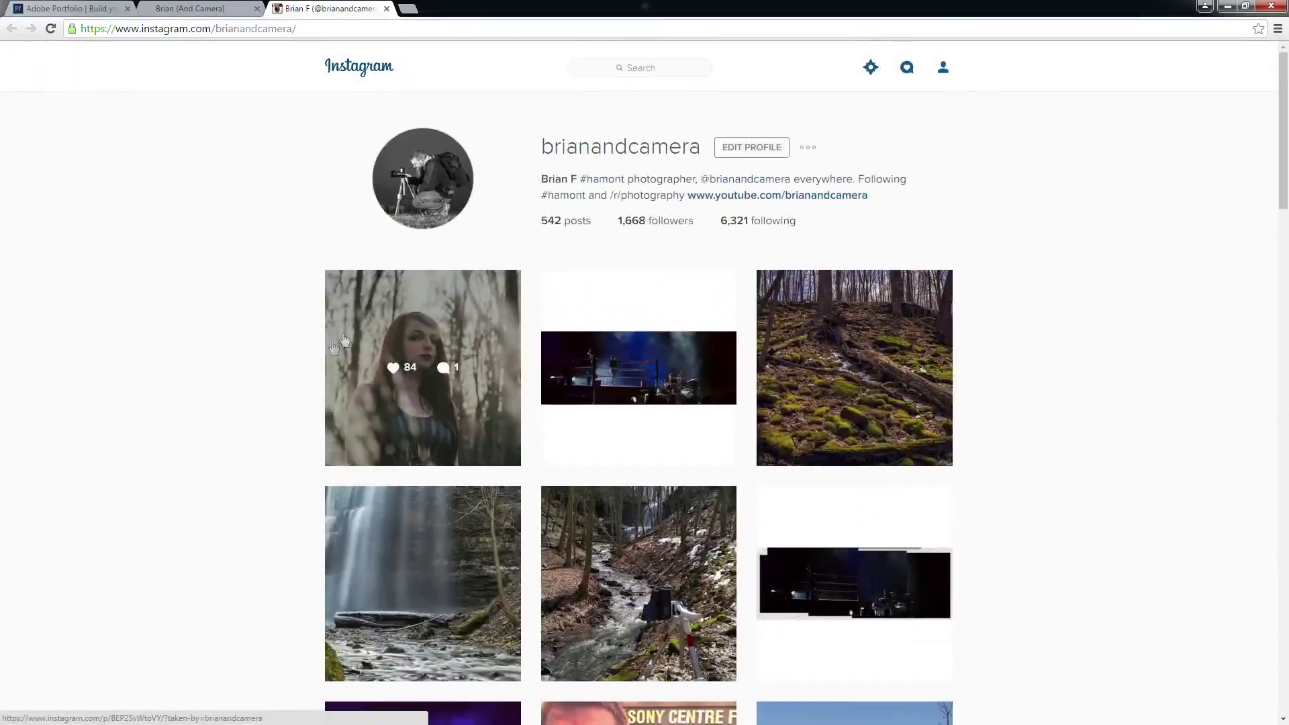
Close the Instagram tab to return to the live portfolio projects page.
left_click(386, 9)
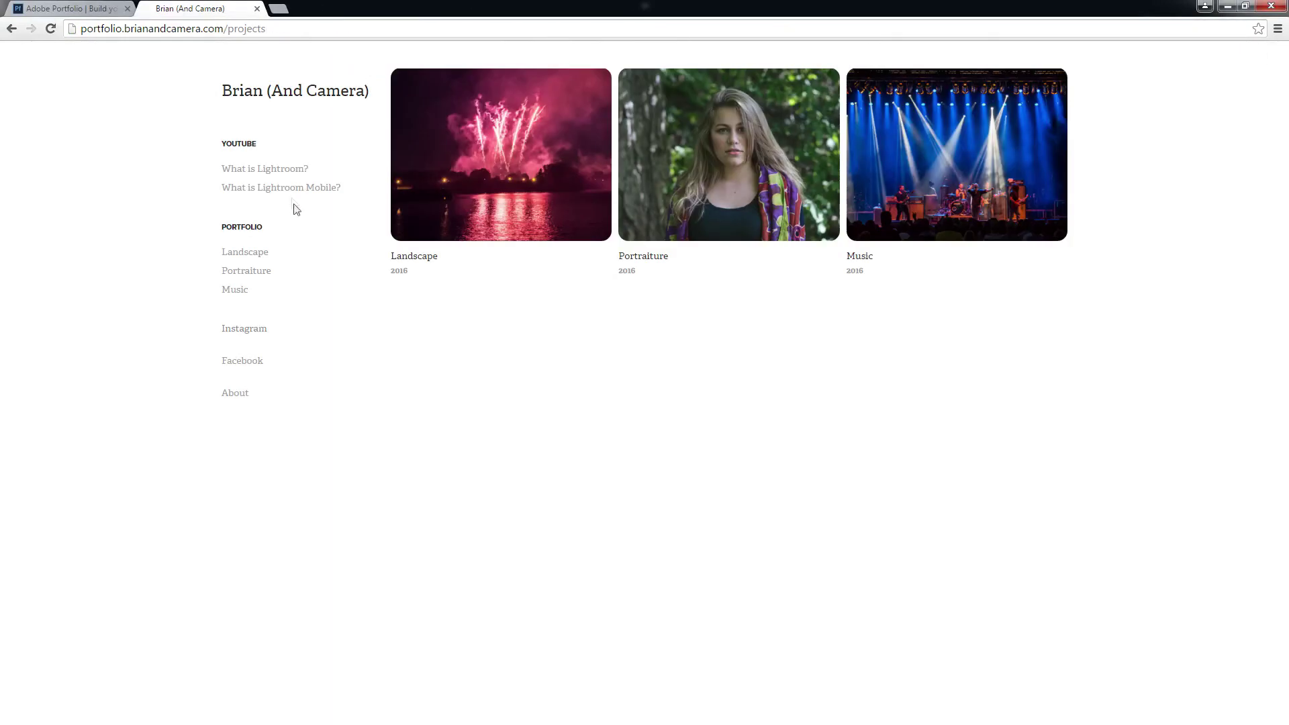